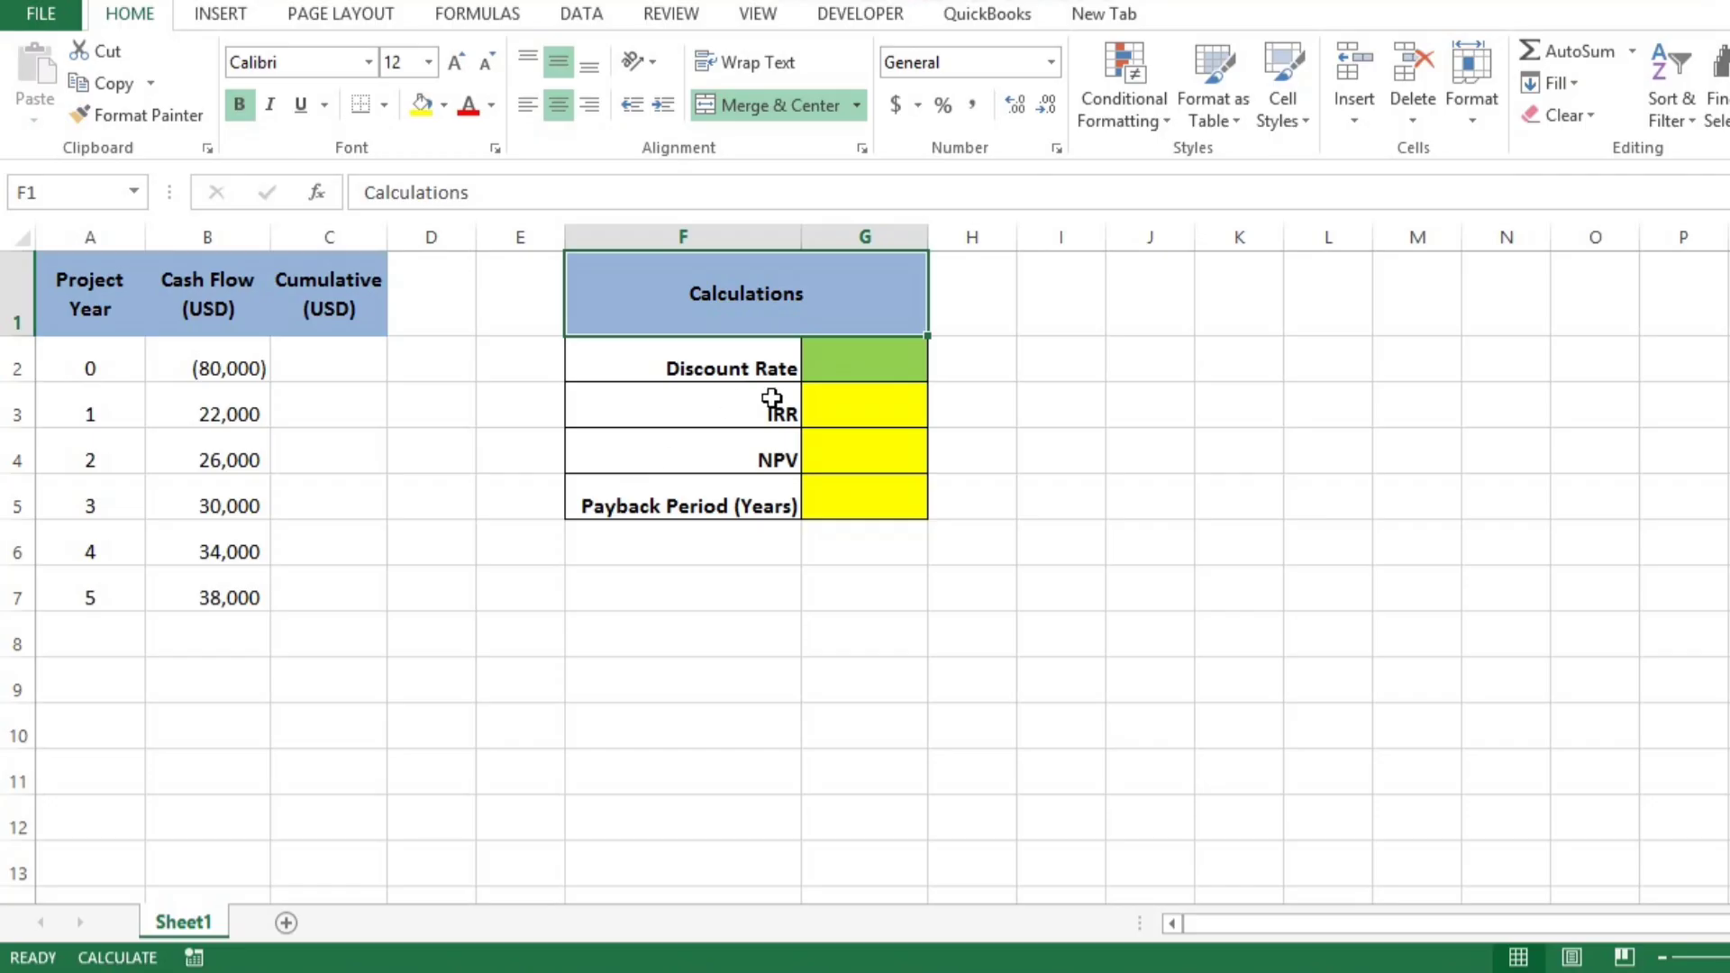
Calculate the IRR in G3 from the year 0 to 5 cash flows with =IRR(B2:B7).
left_click(880, 410)
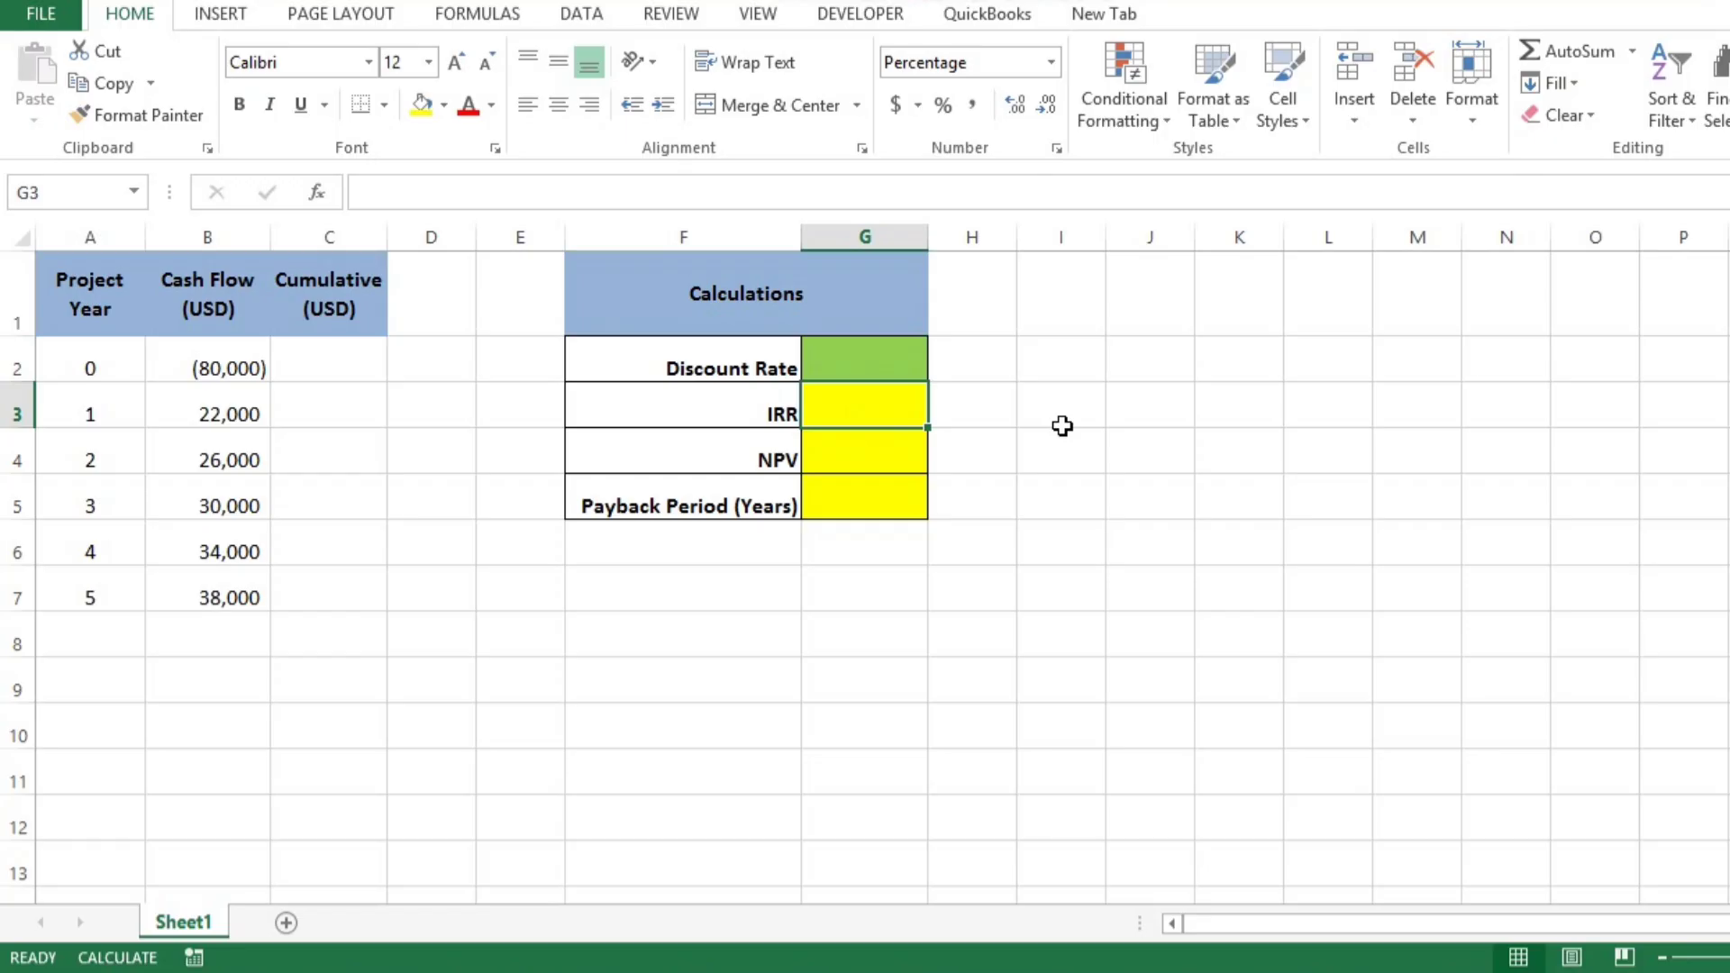
type("=")
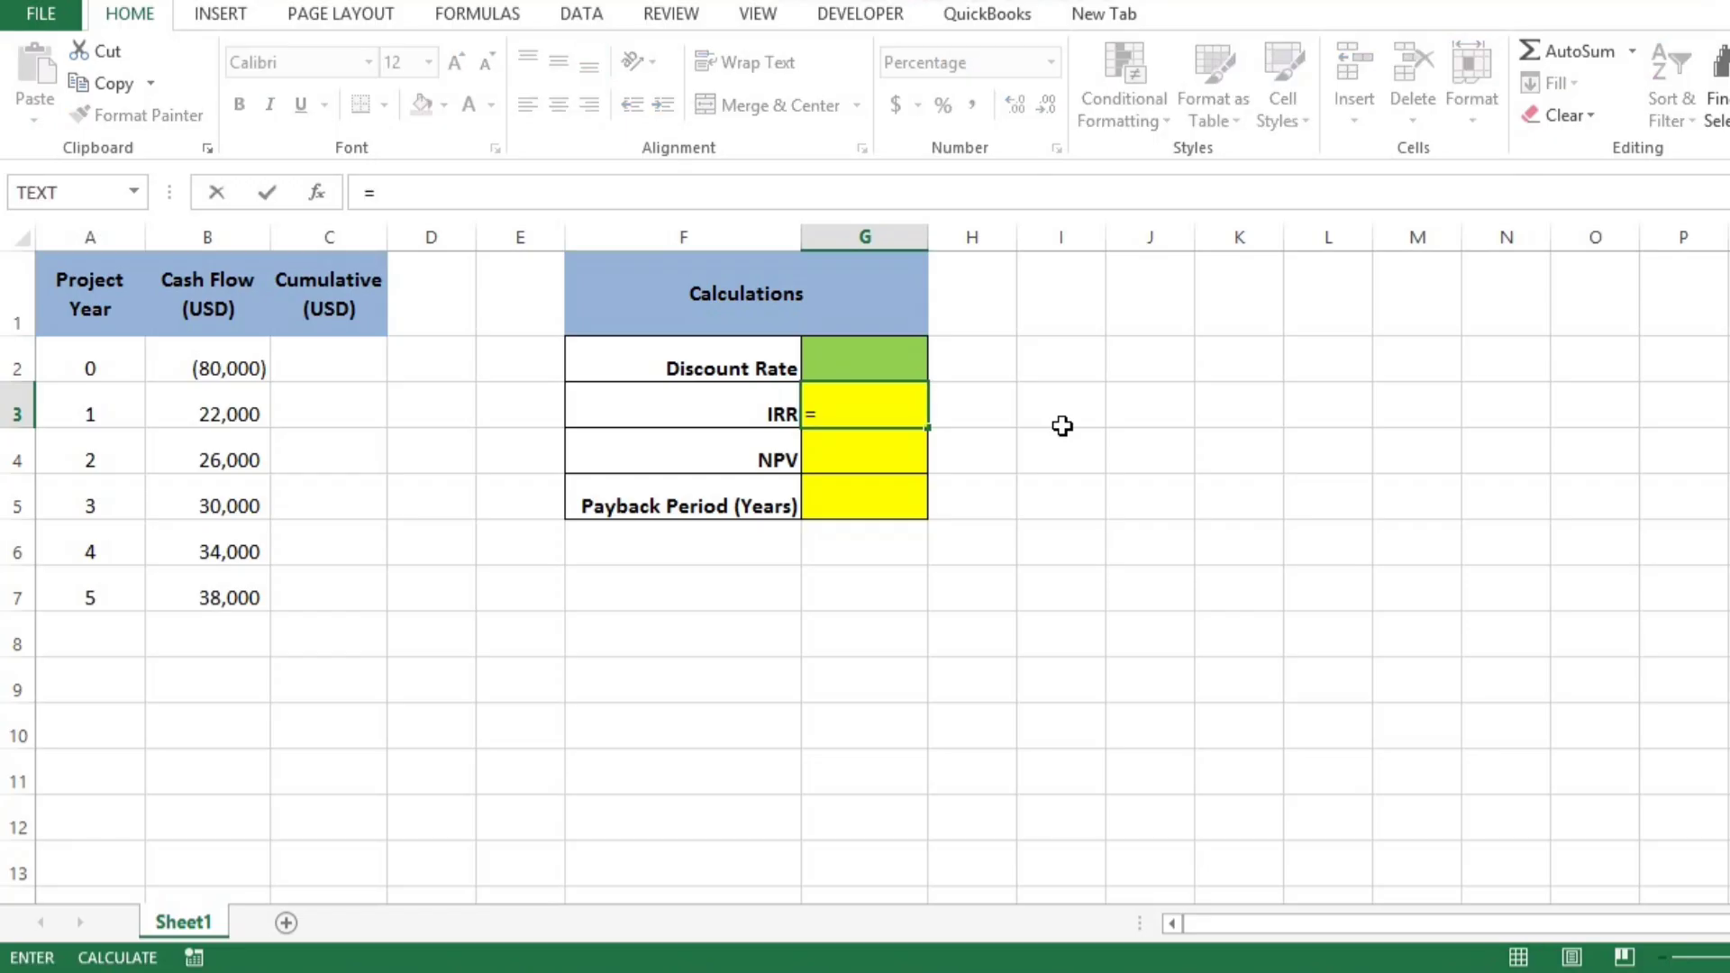
type("irr")
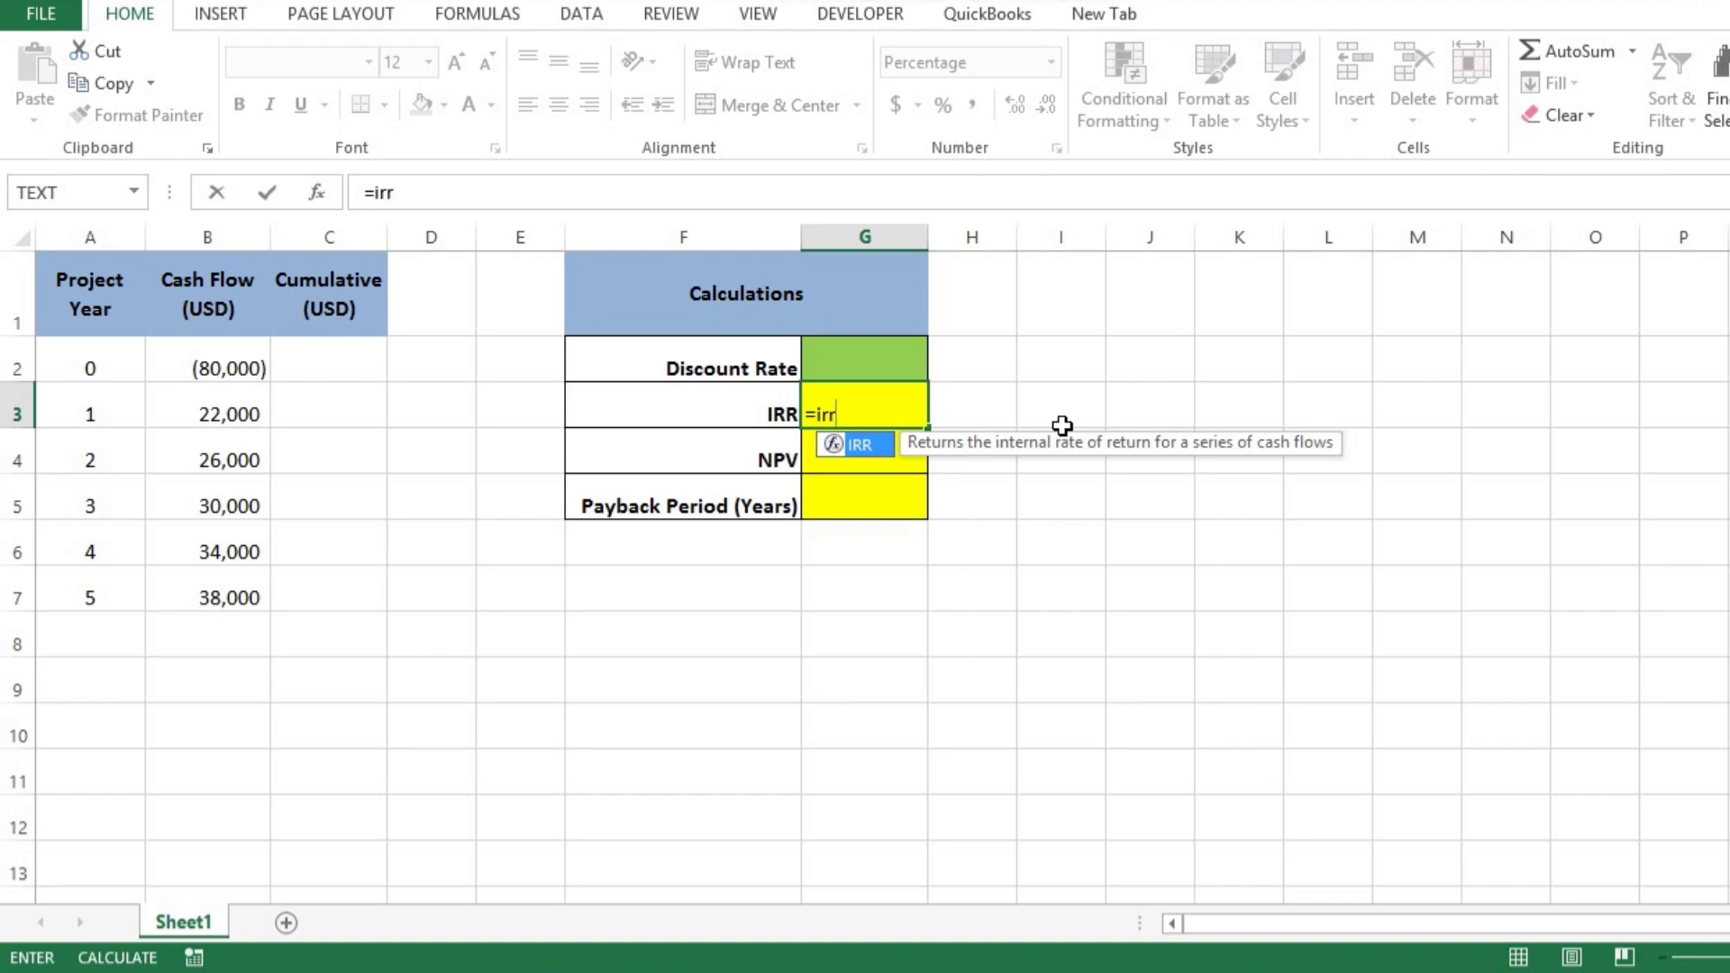
key("Tab")
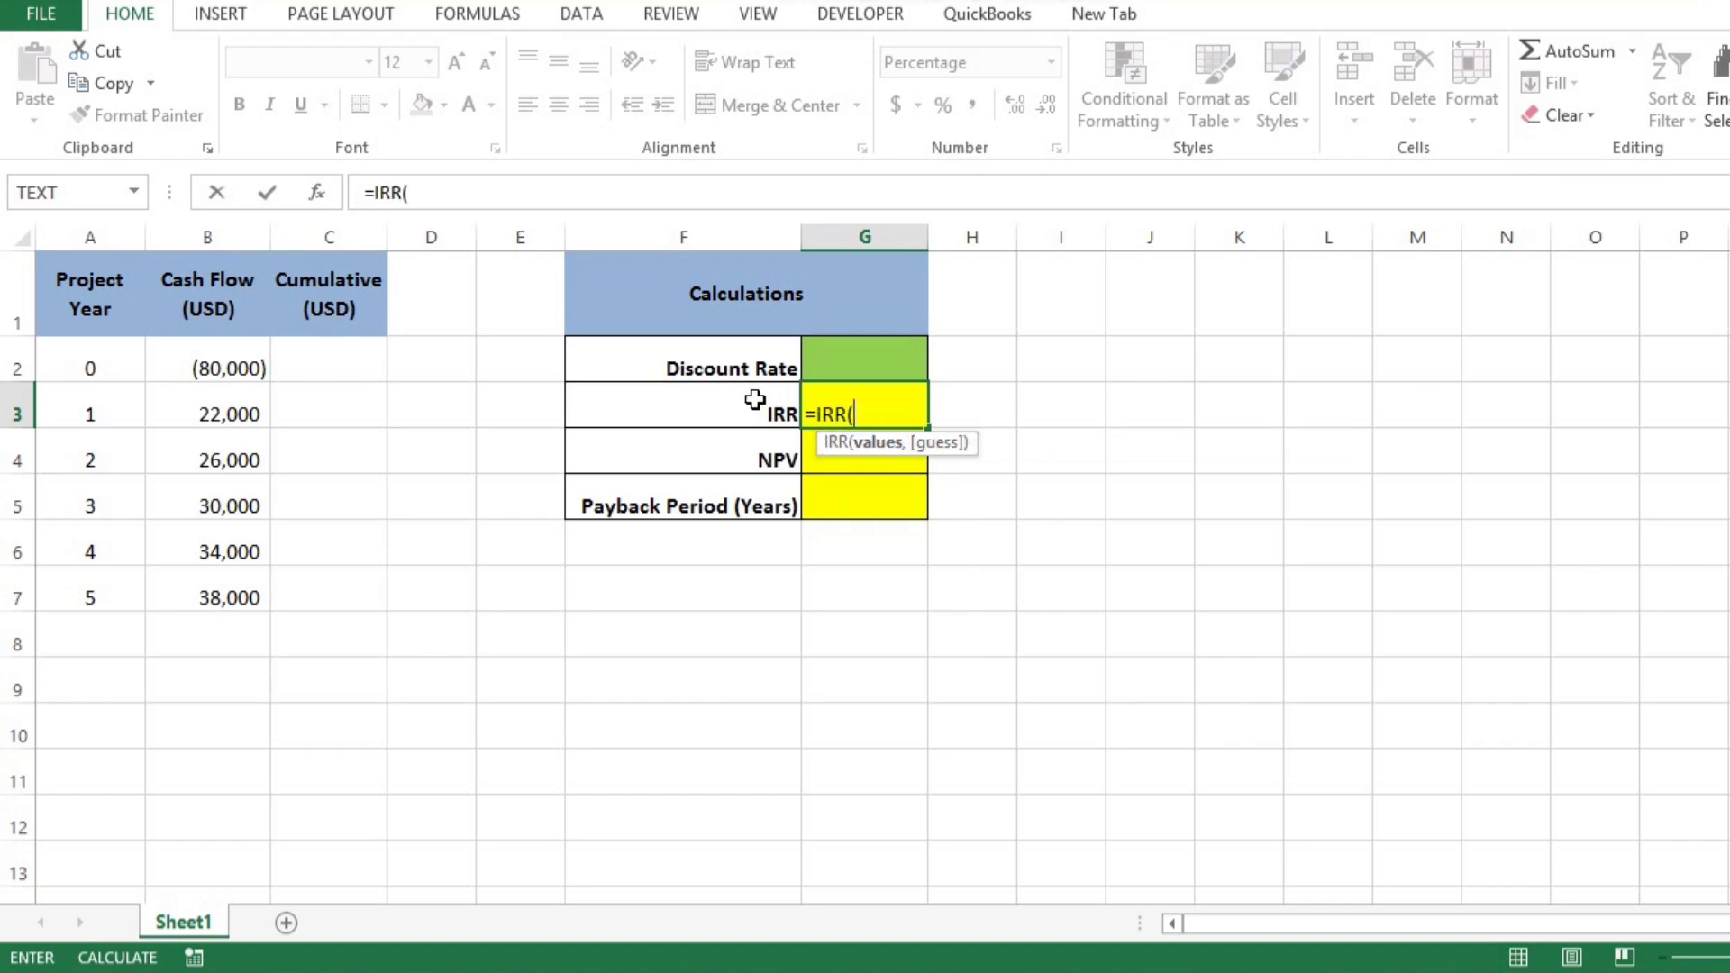
left_click_drag(248, 368, 257, 461)
key("shift+Down")
key("shift+Down")
key("shift+Down")
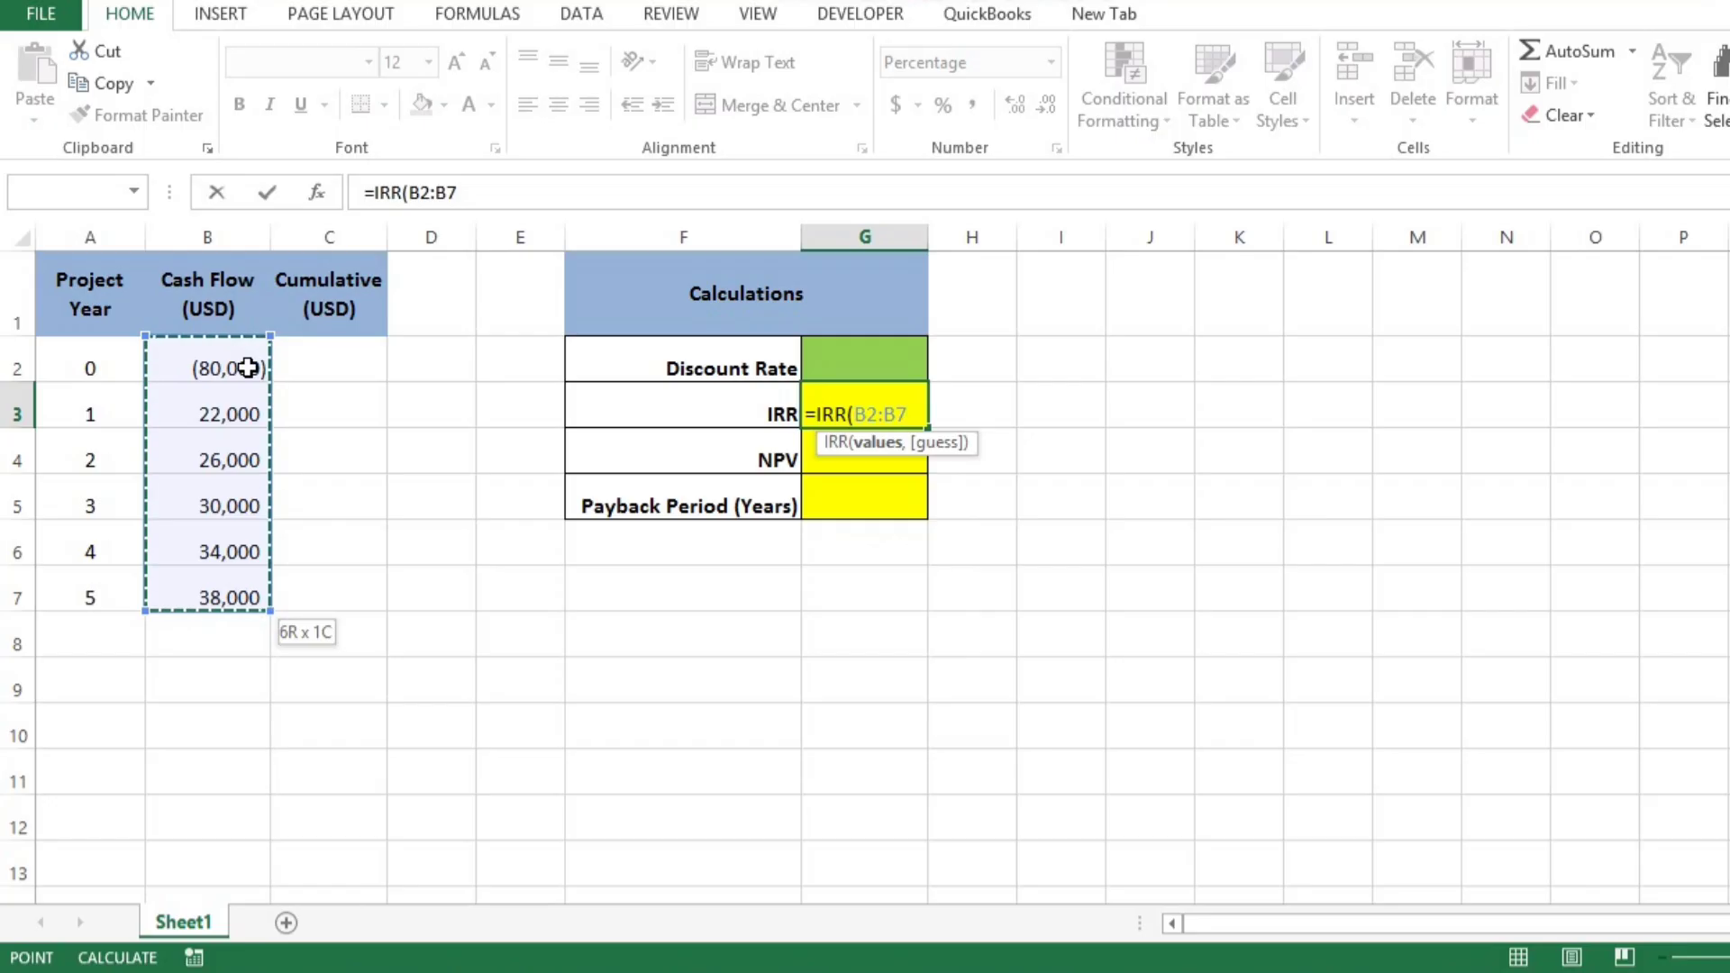
type(")")
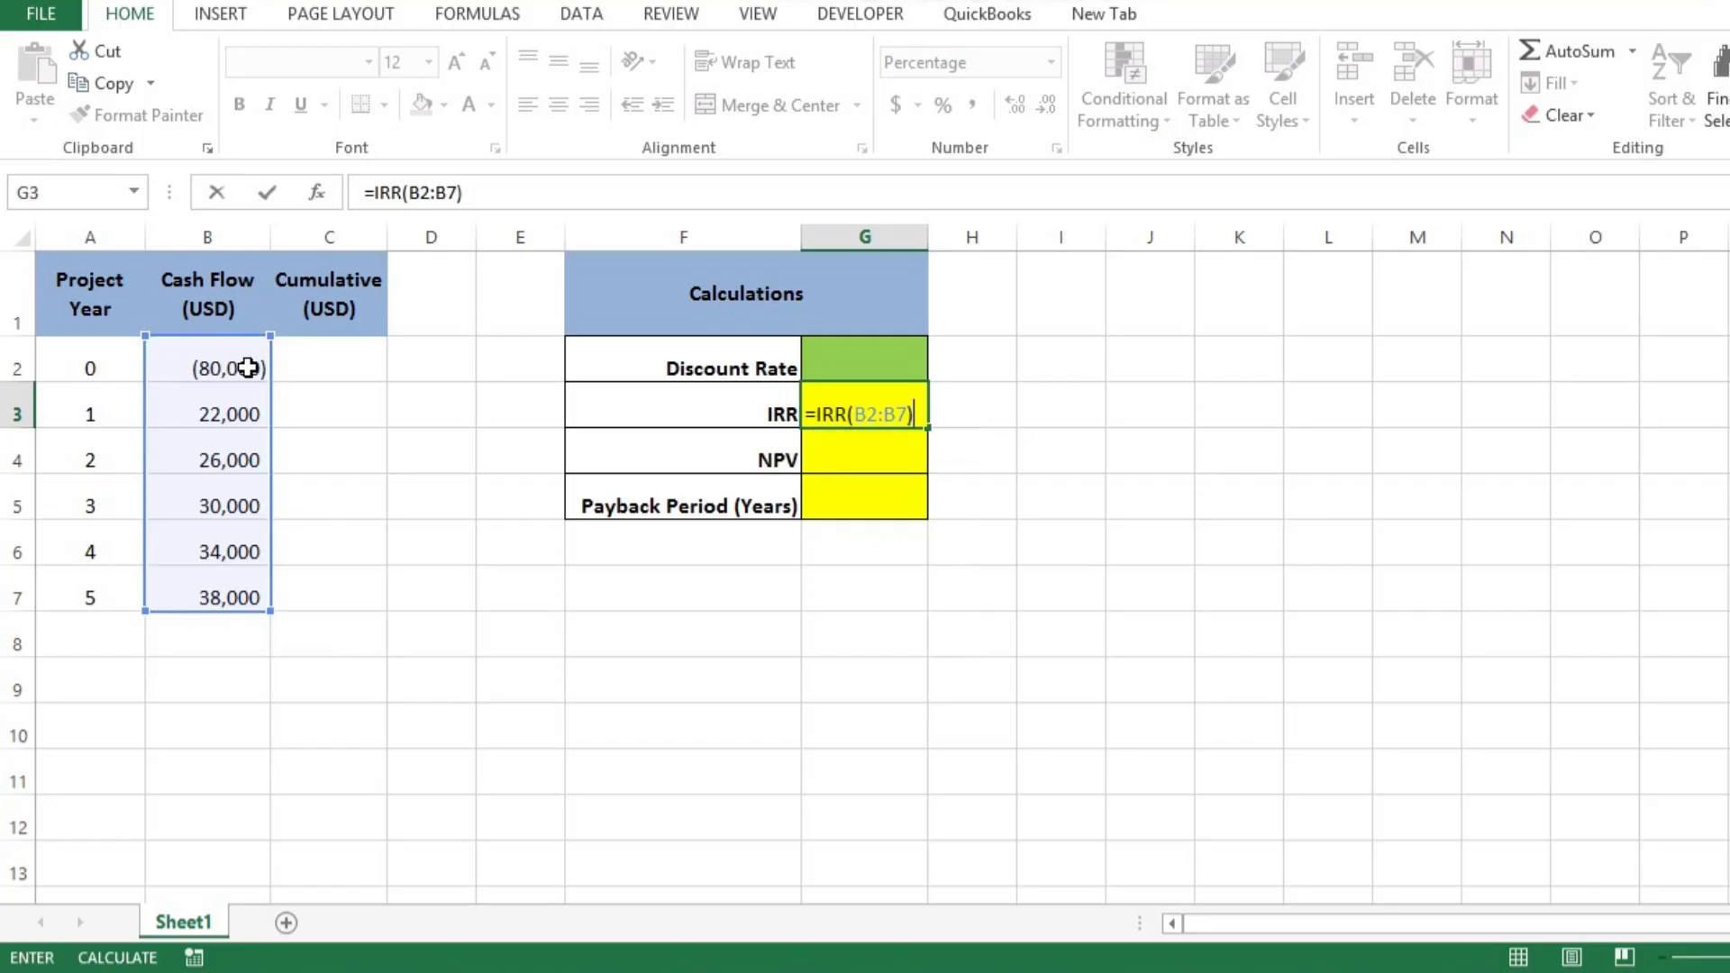
key("Return")
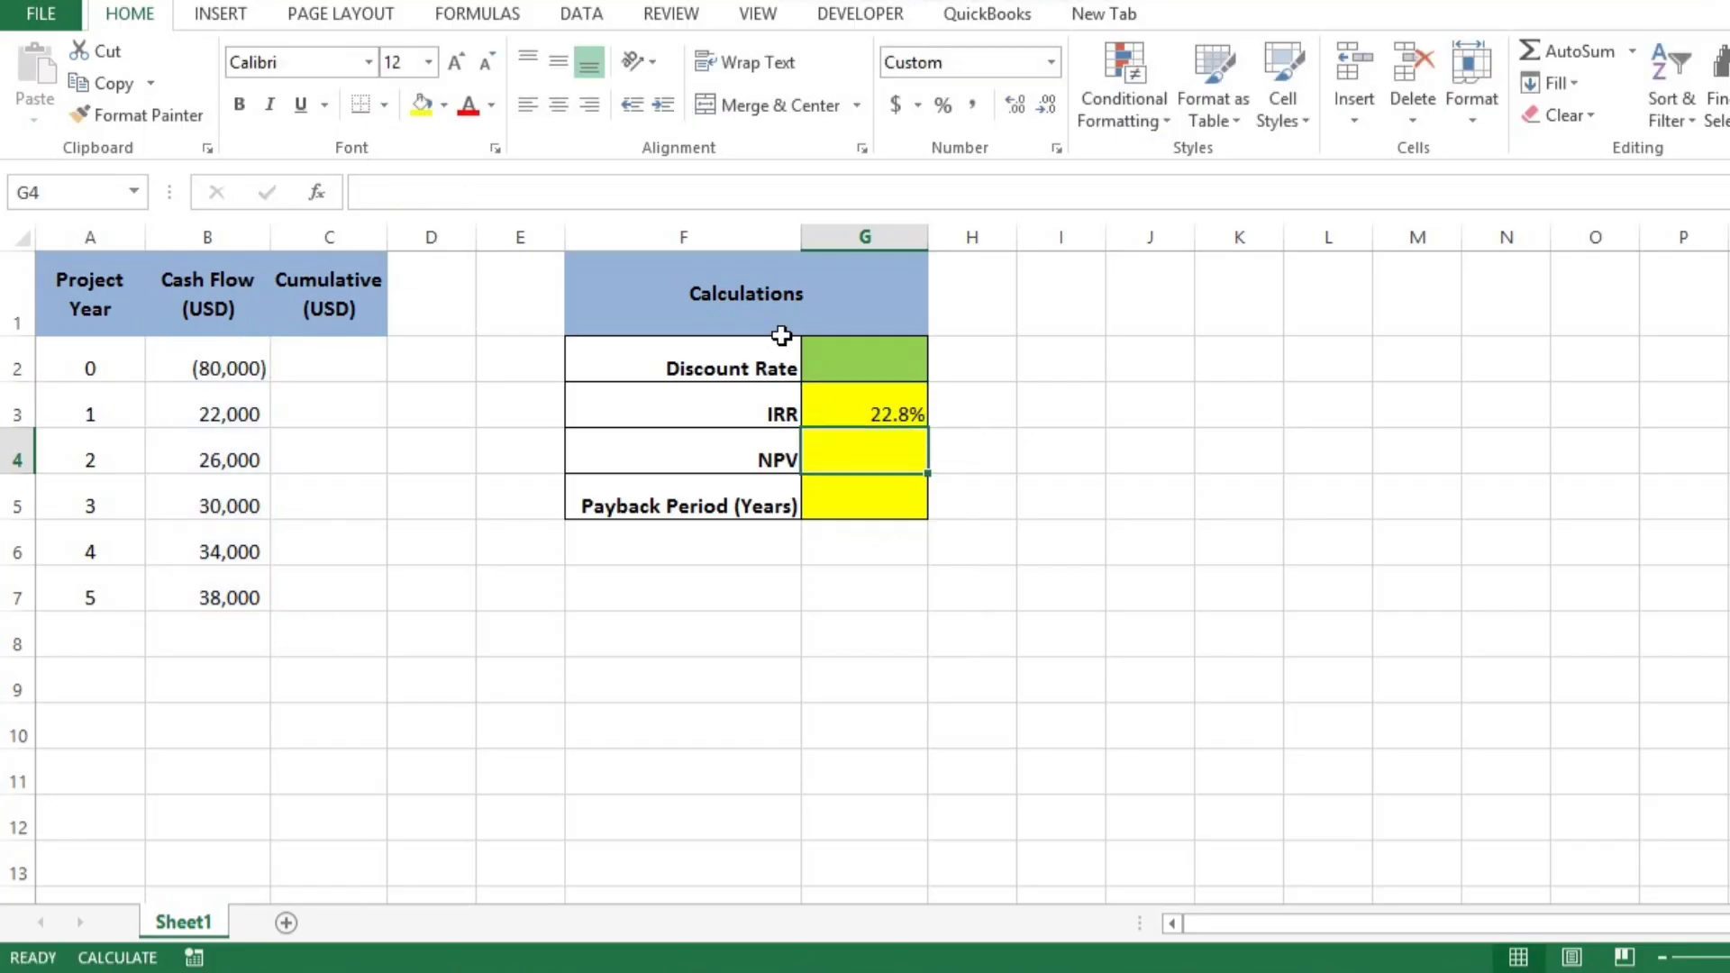
left_click(860, 402)
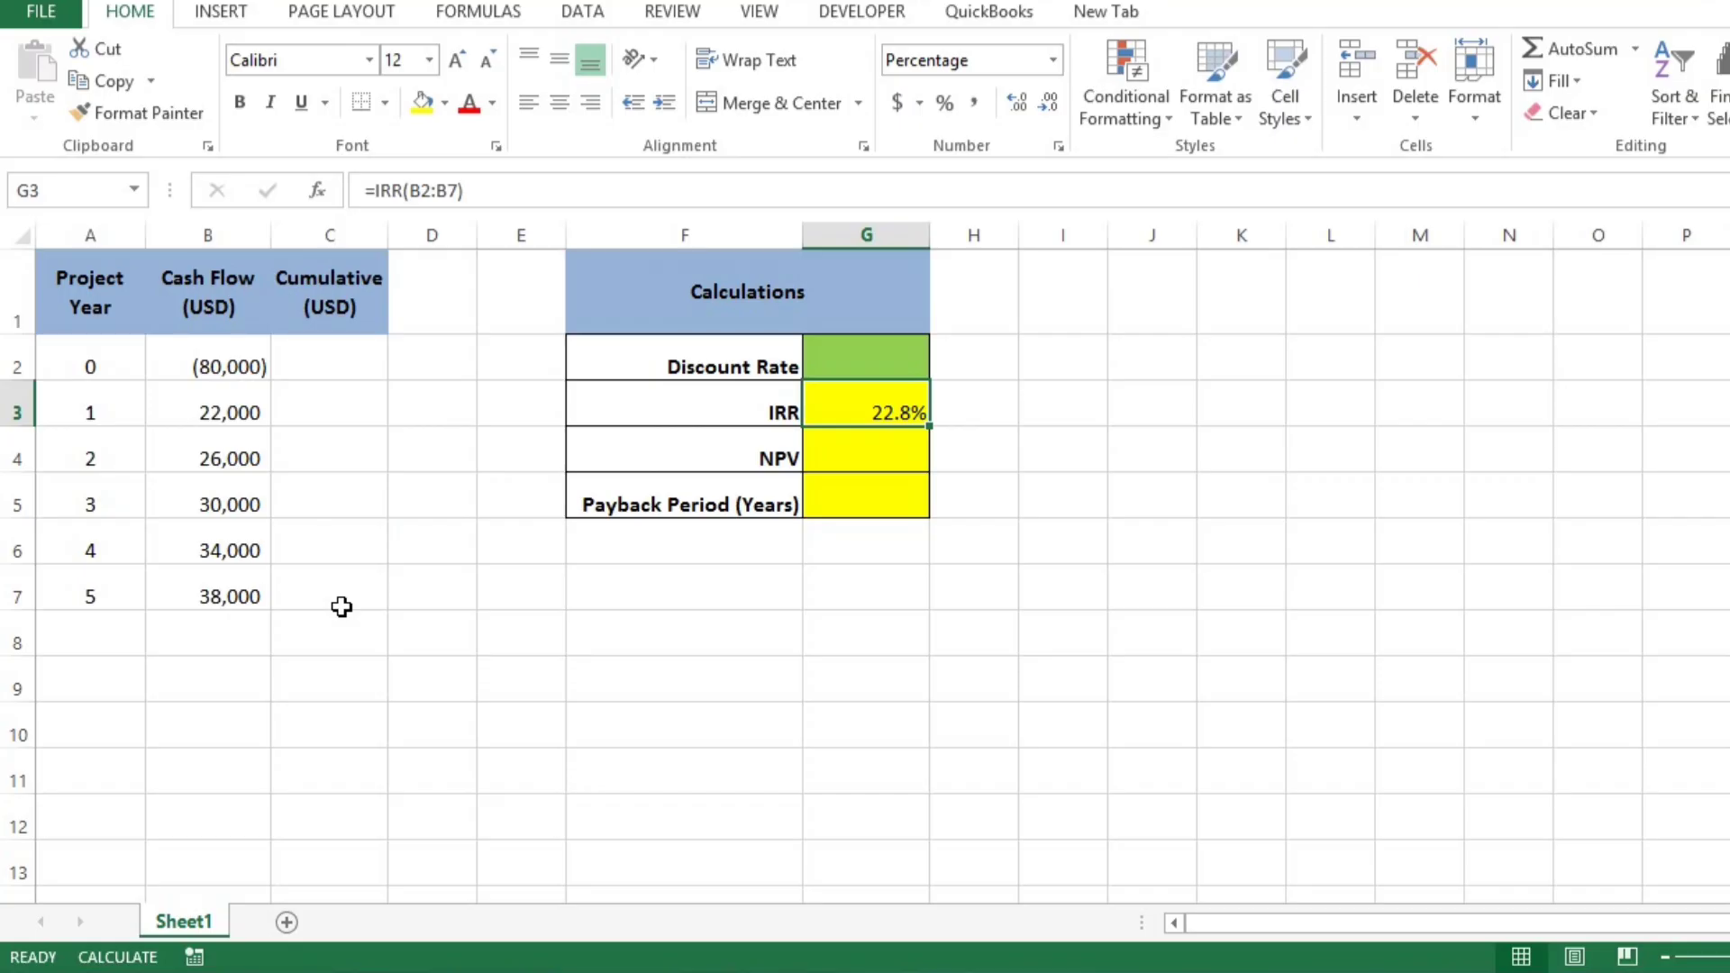
Set the discount rate in G2 to 6%.
left_click(866, 358)
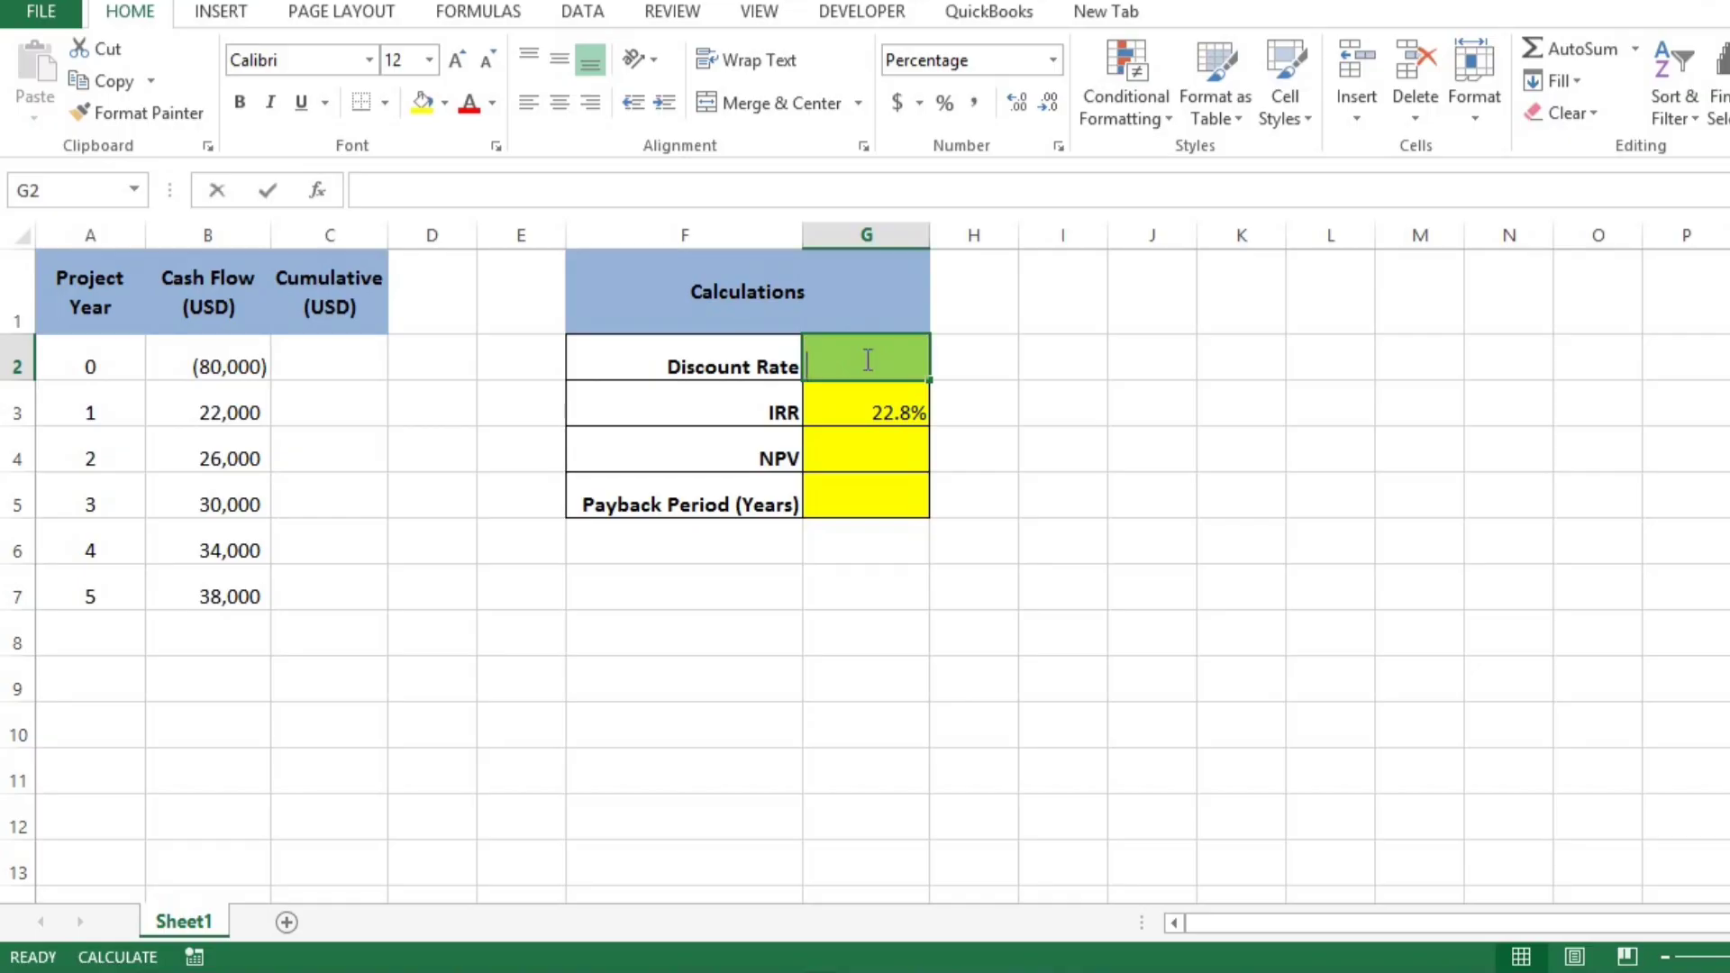
type("6%")
key("Return")
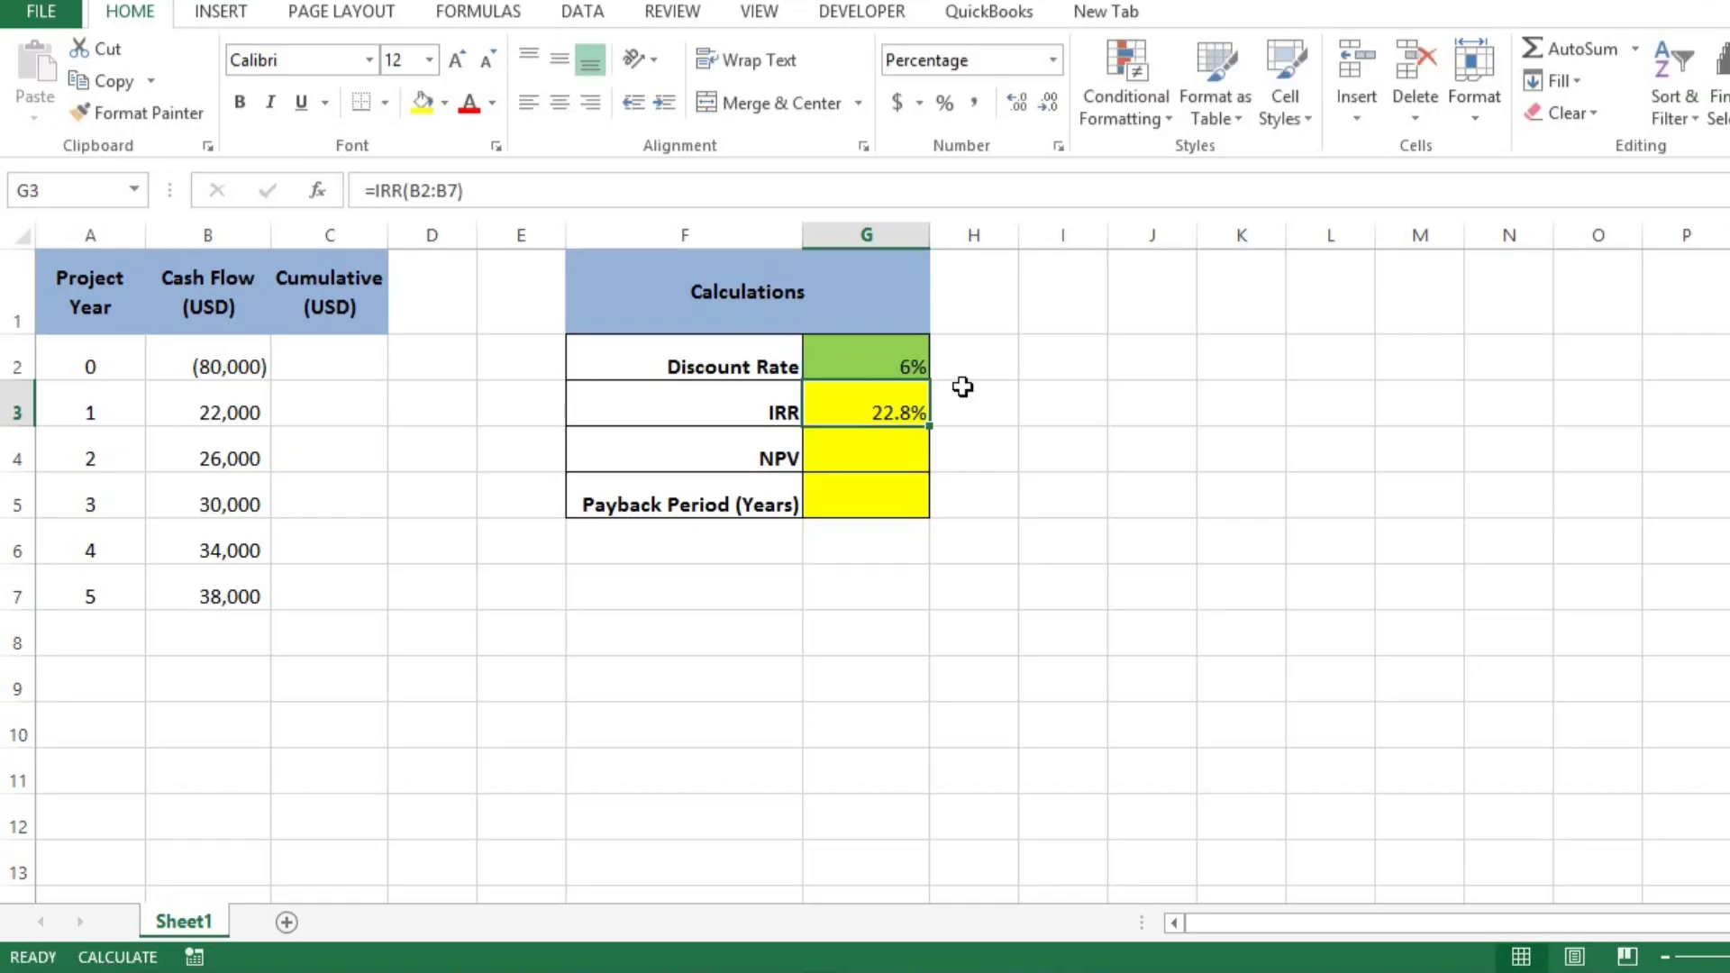
Calculate the NPV in G4 with =NPV(G2,B3:B7)+B2, adding the year 0 outlay outside the function.
left_click(897, 454)
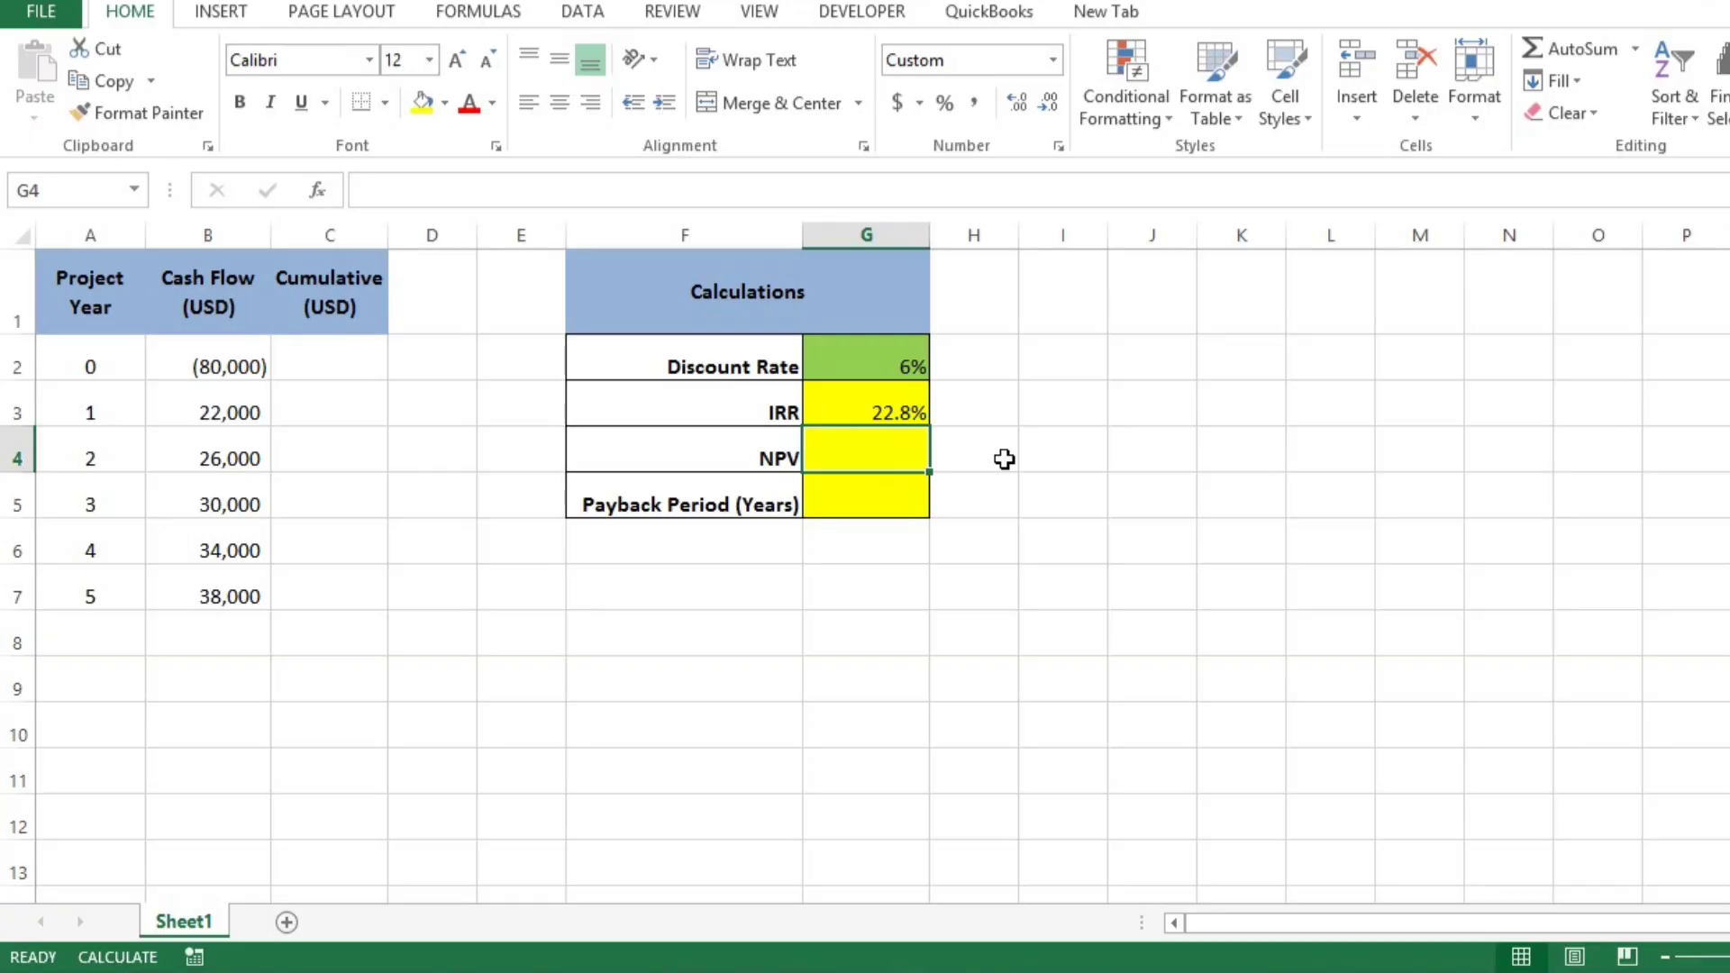
type("=")
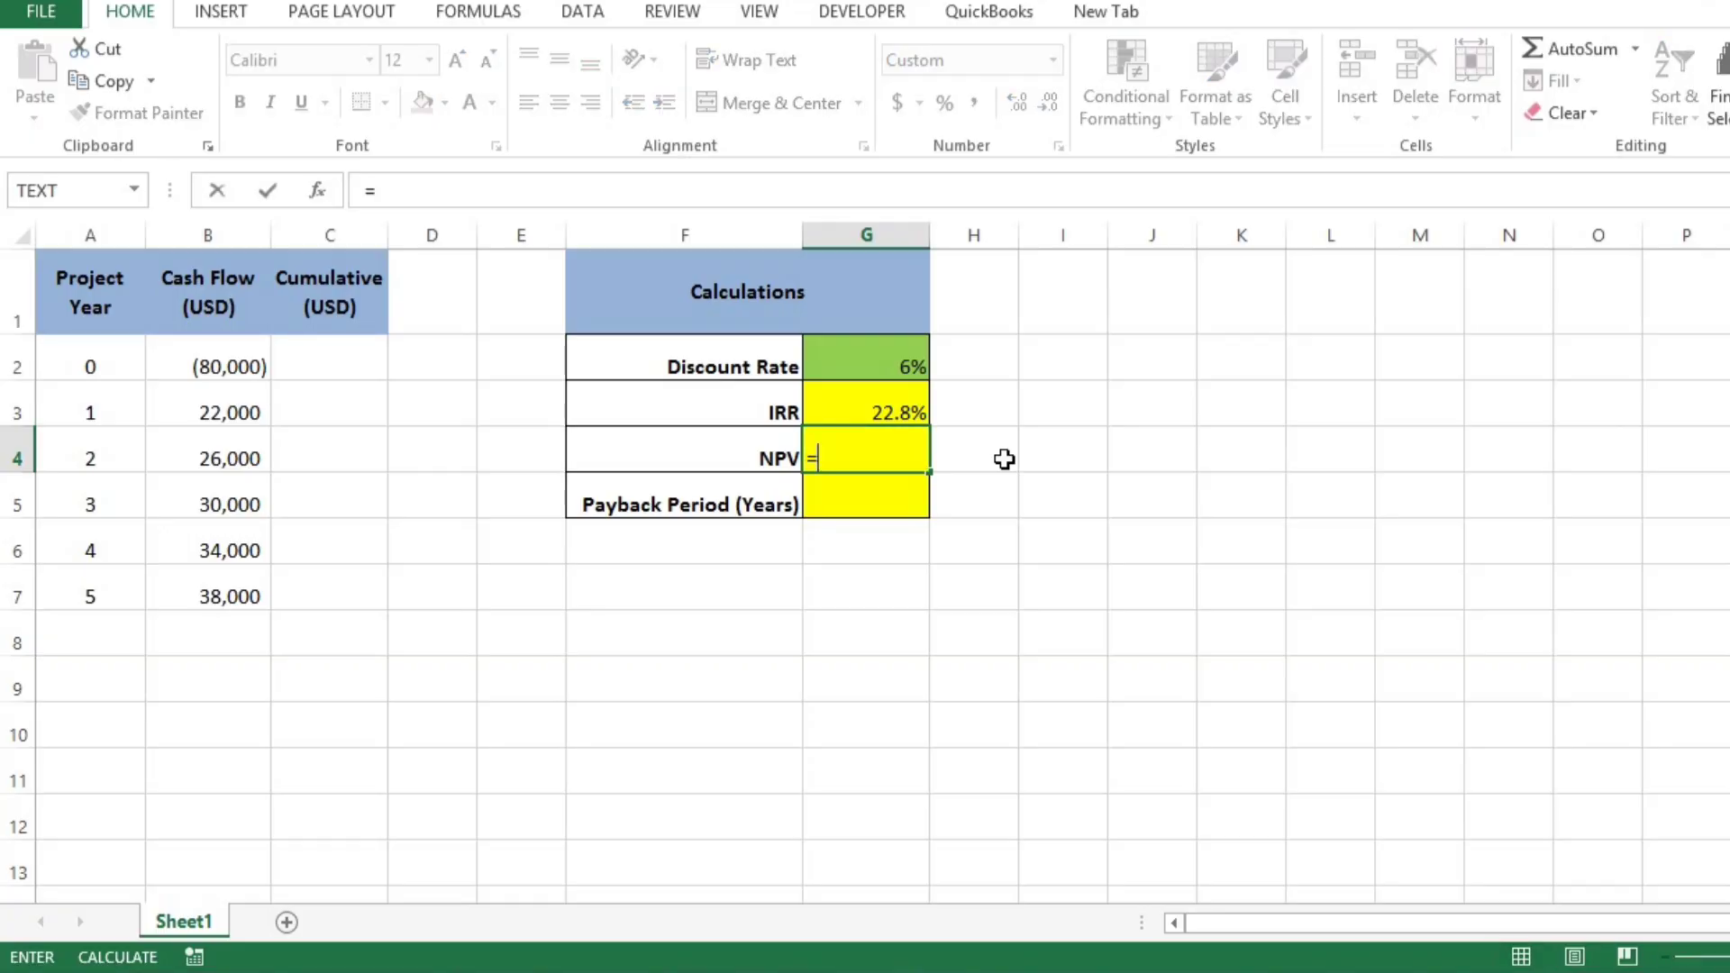
type("npv")
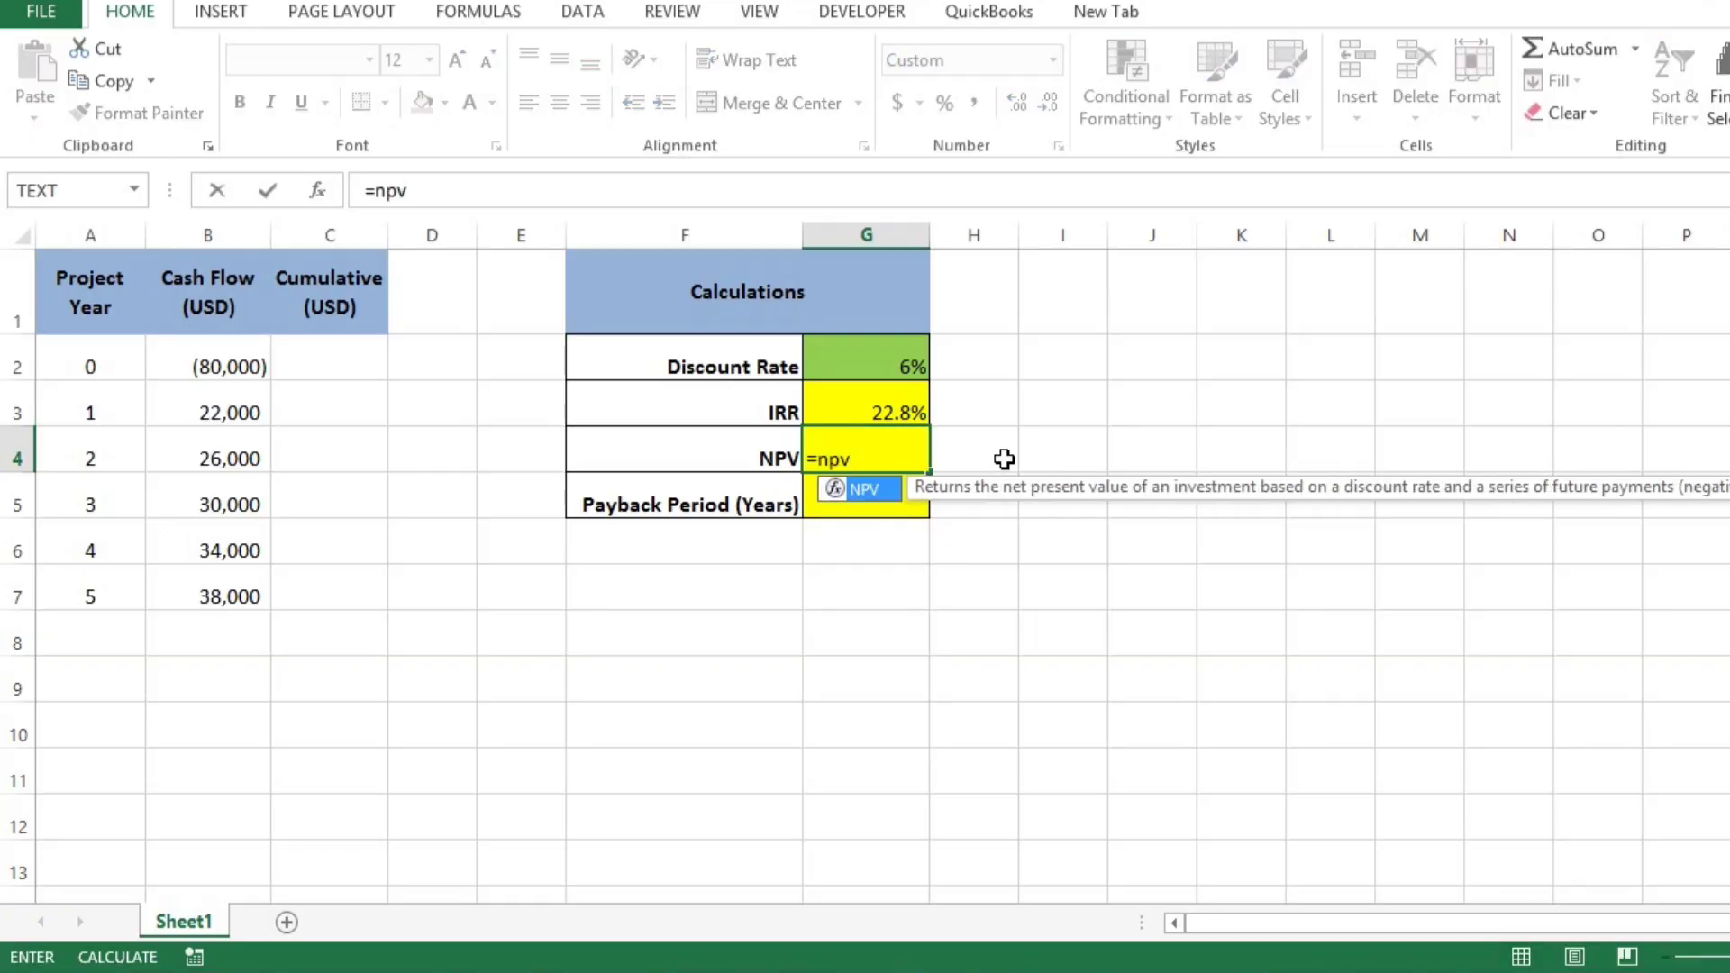
key("Tab")
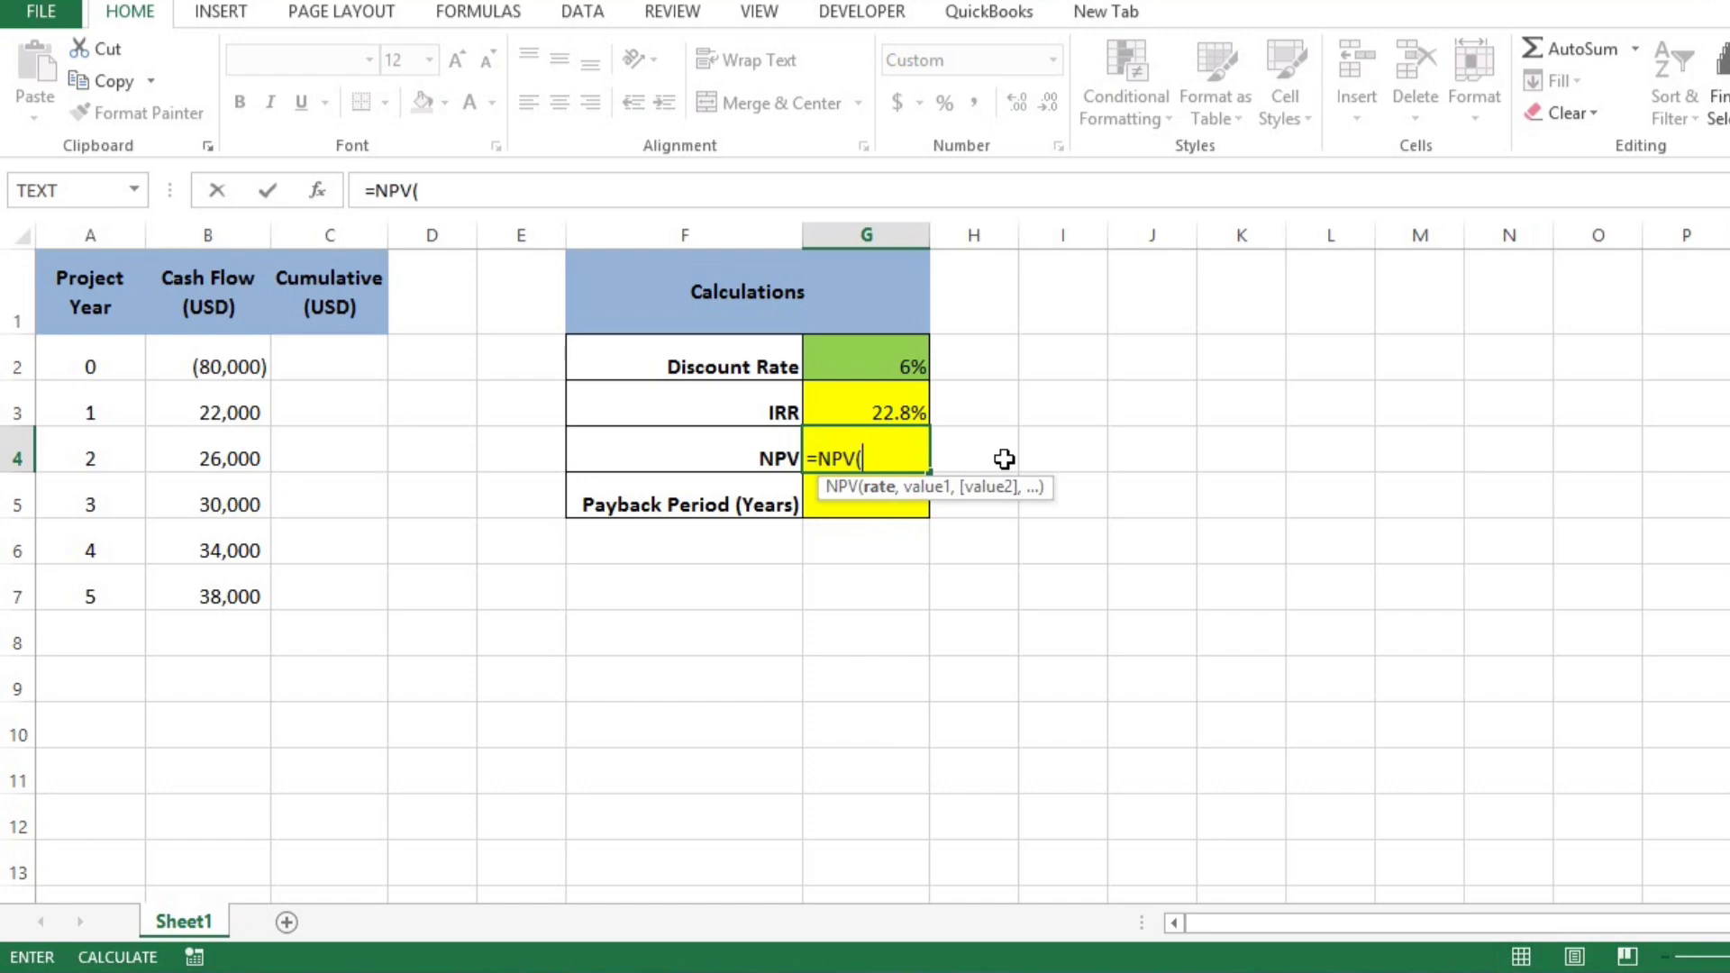
left_click(913, 359)
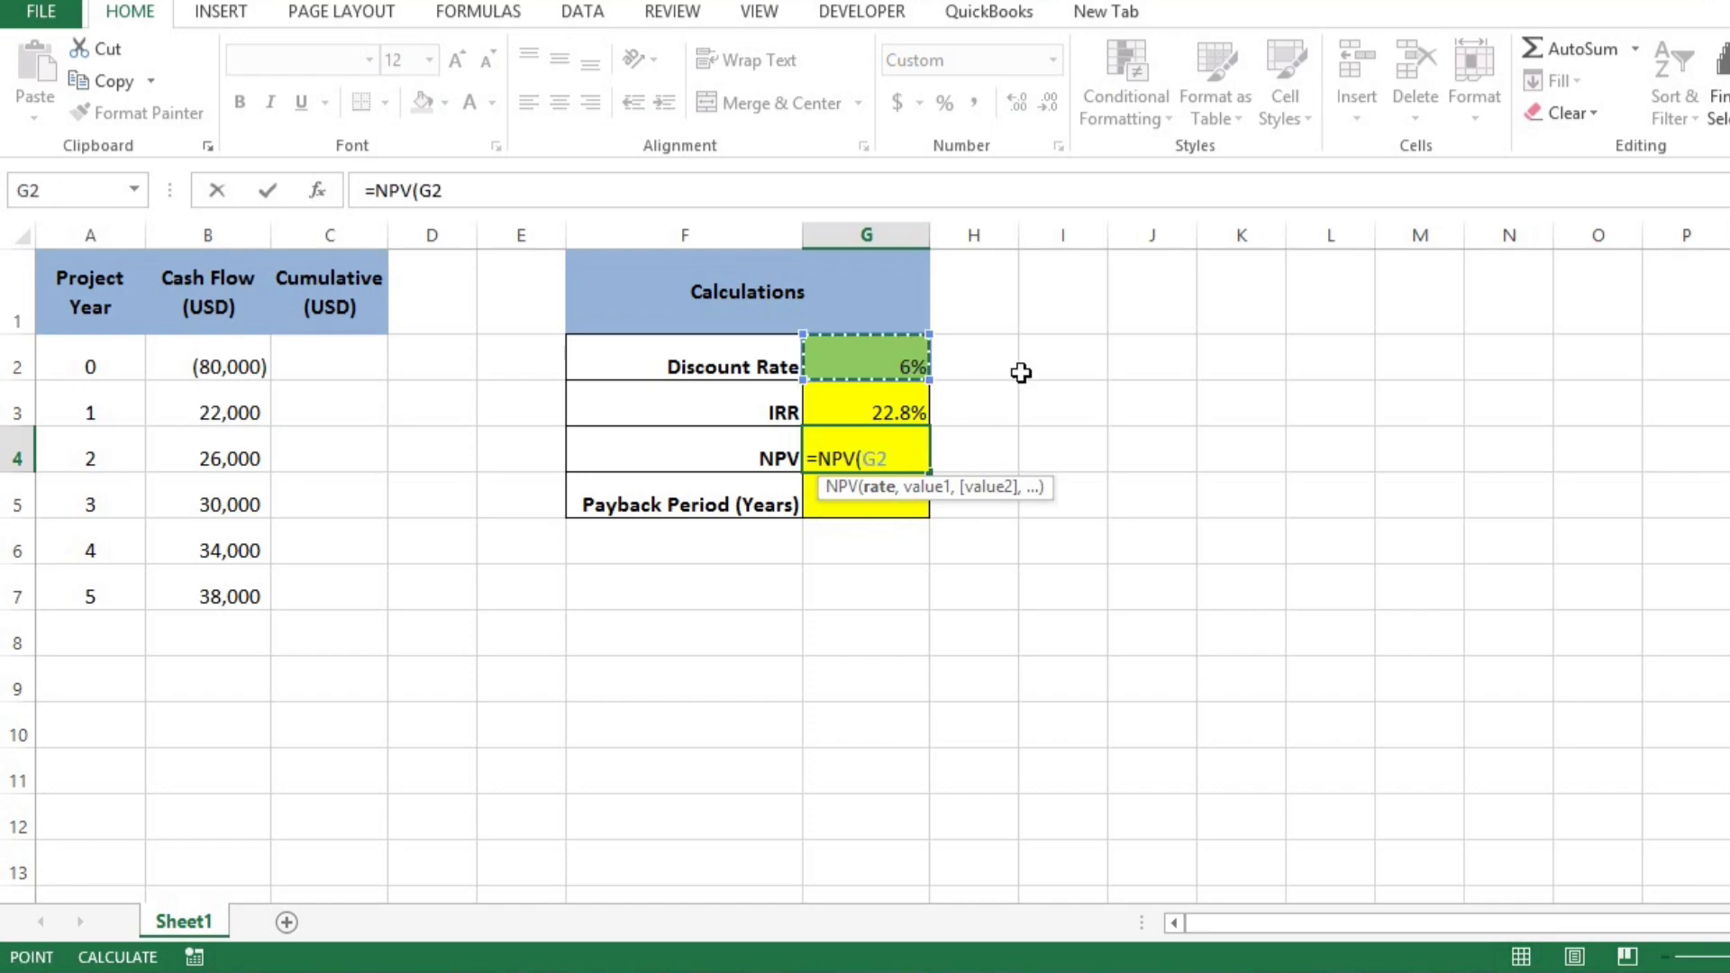
type(",")
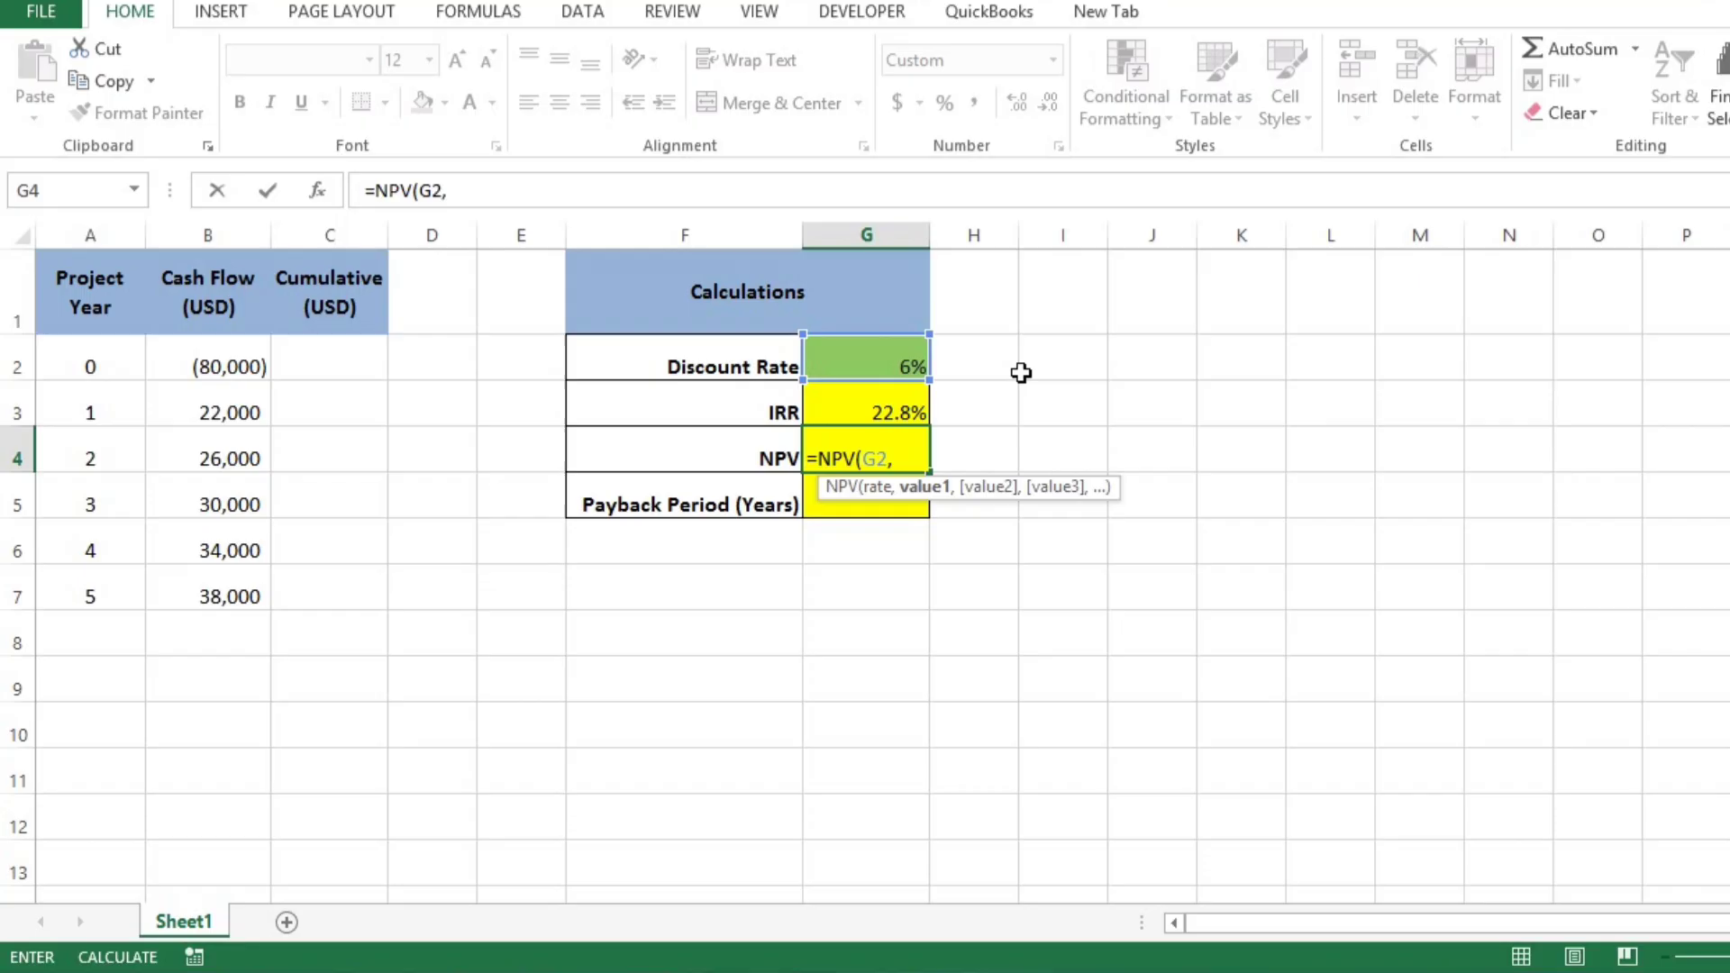
left_click(233, 413)
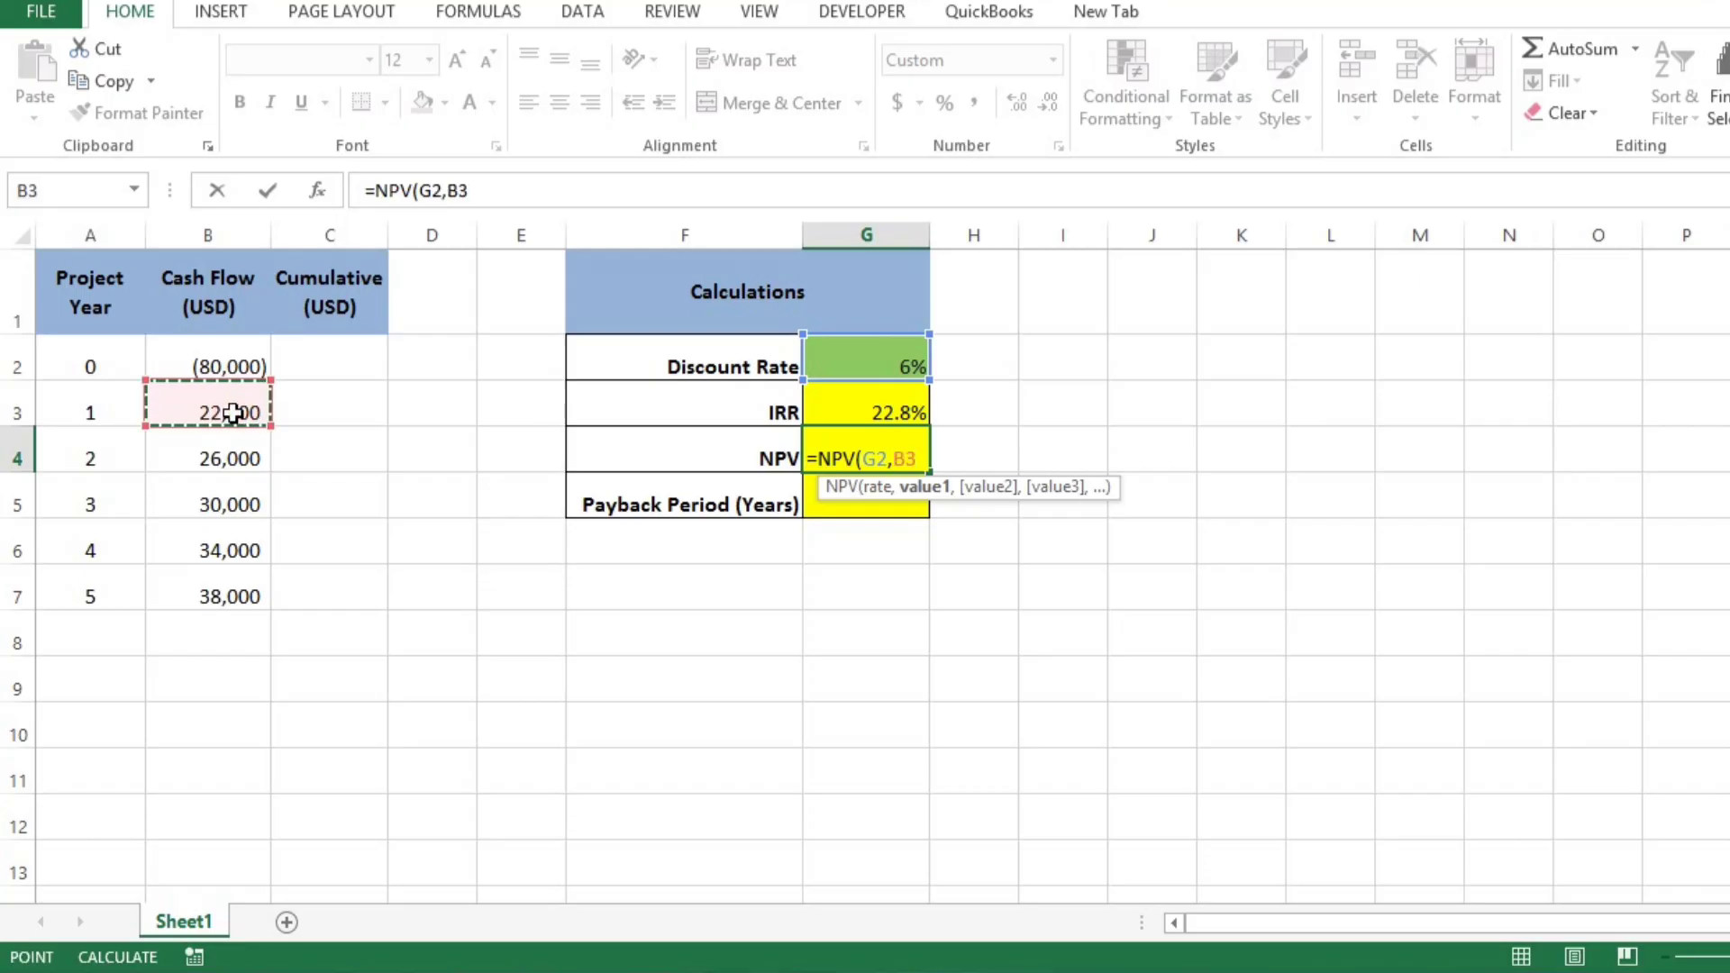
key("shift+Down")
key("shift+Down")
key("shift+Down")
key("shift+Down")
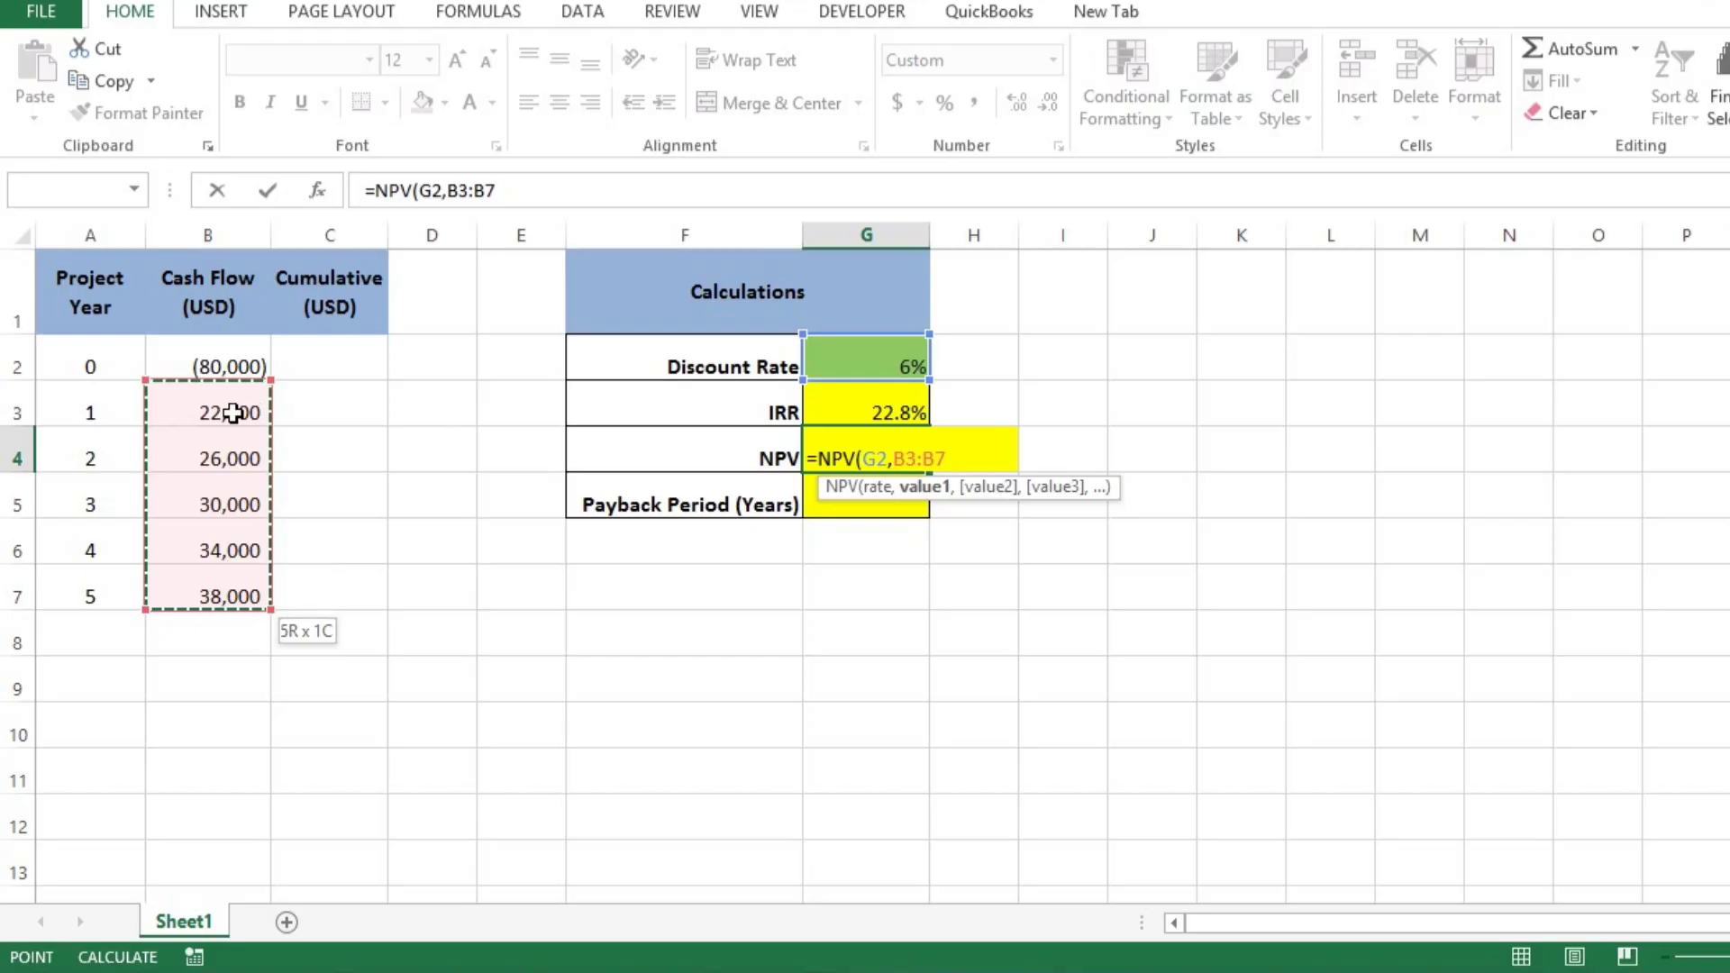
type(")")
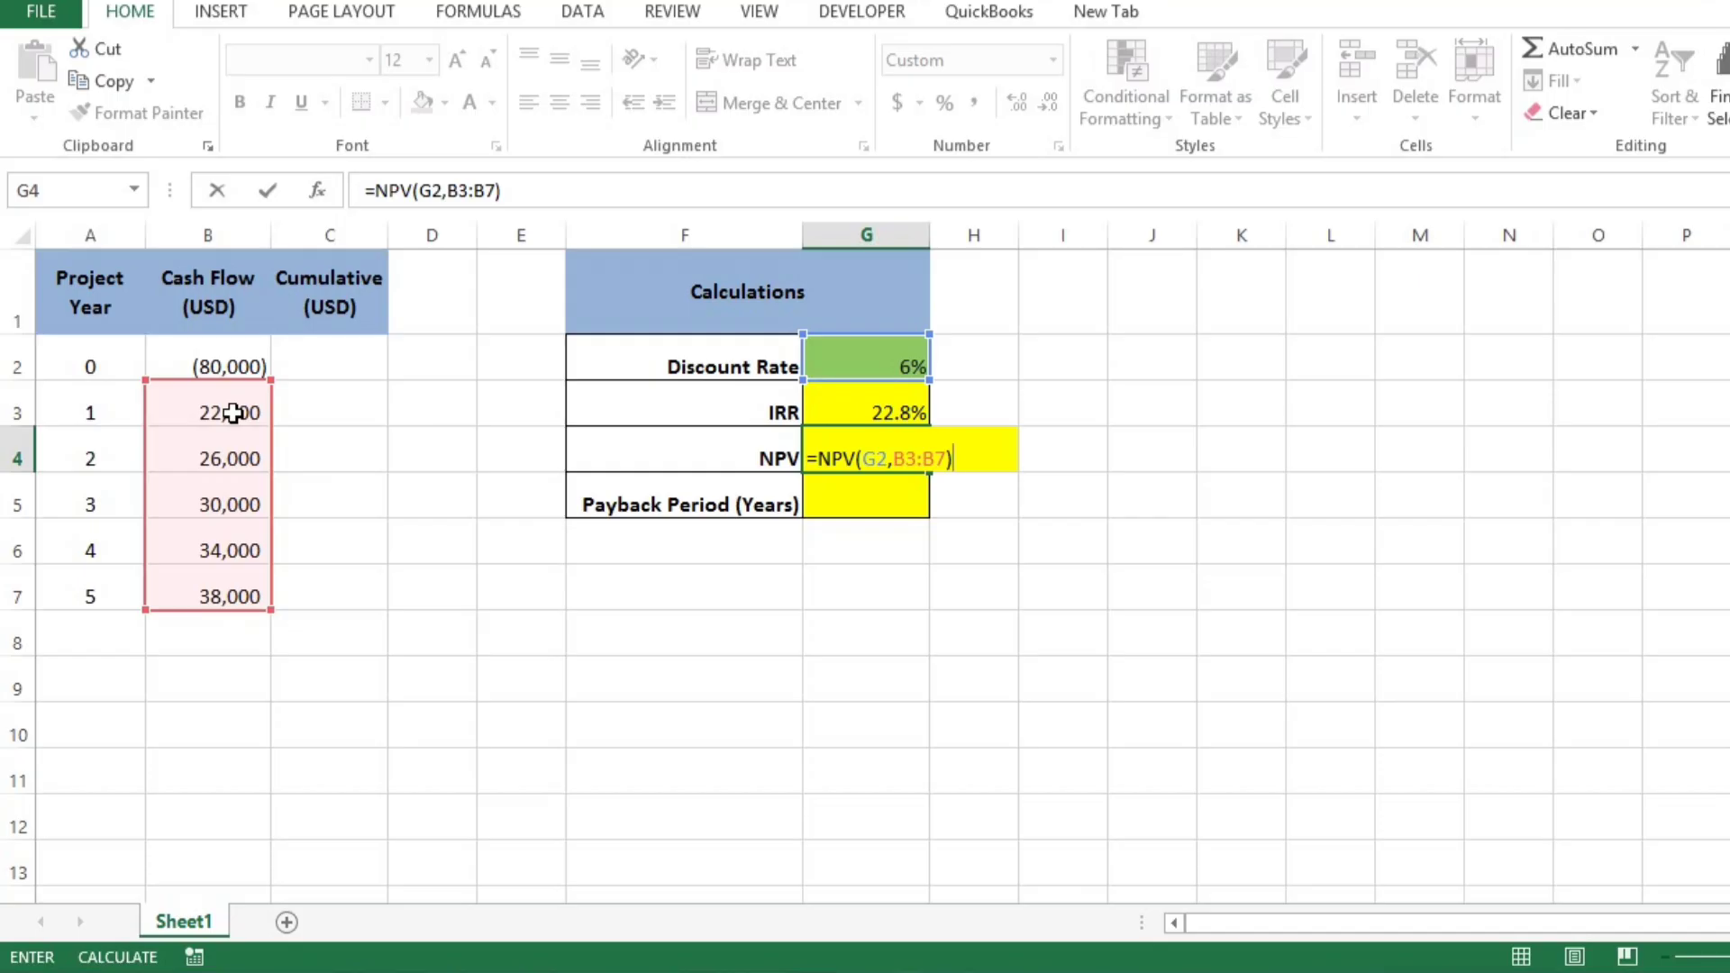
type("+")
left_click(232, 363)
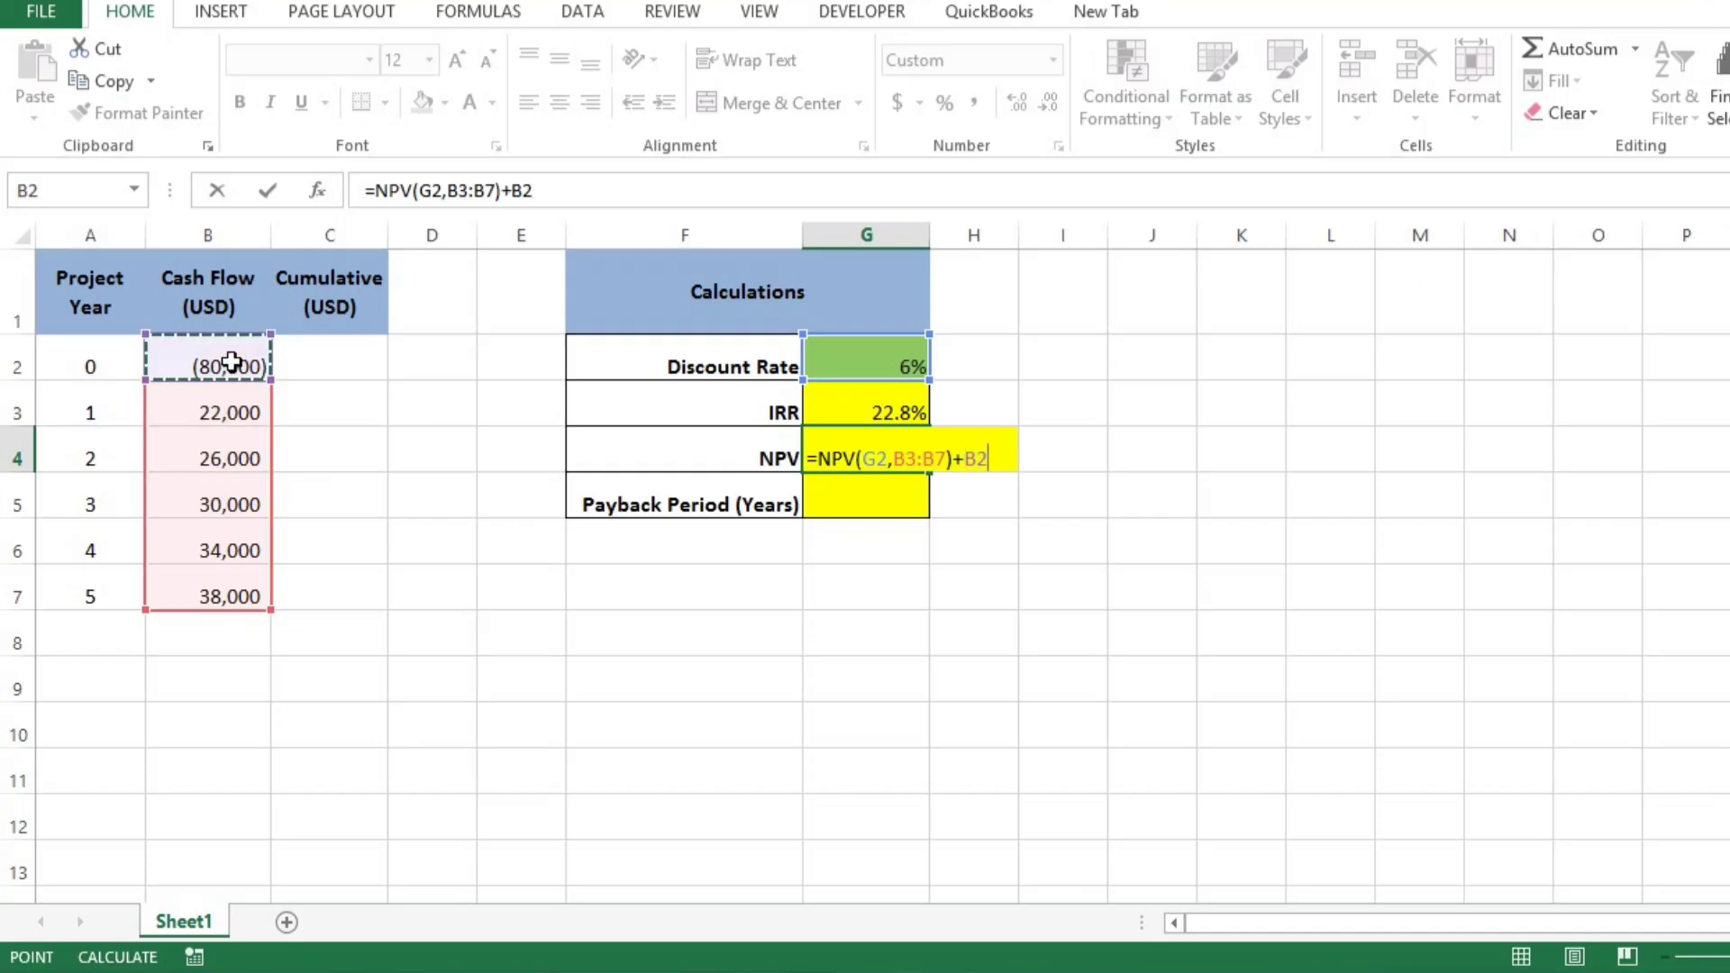
key("Return")
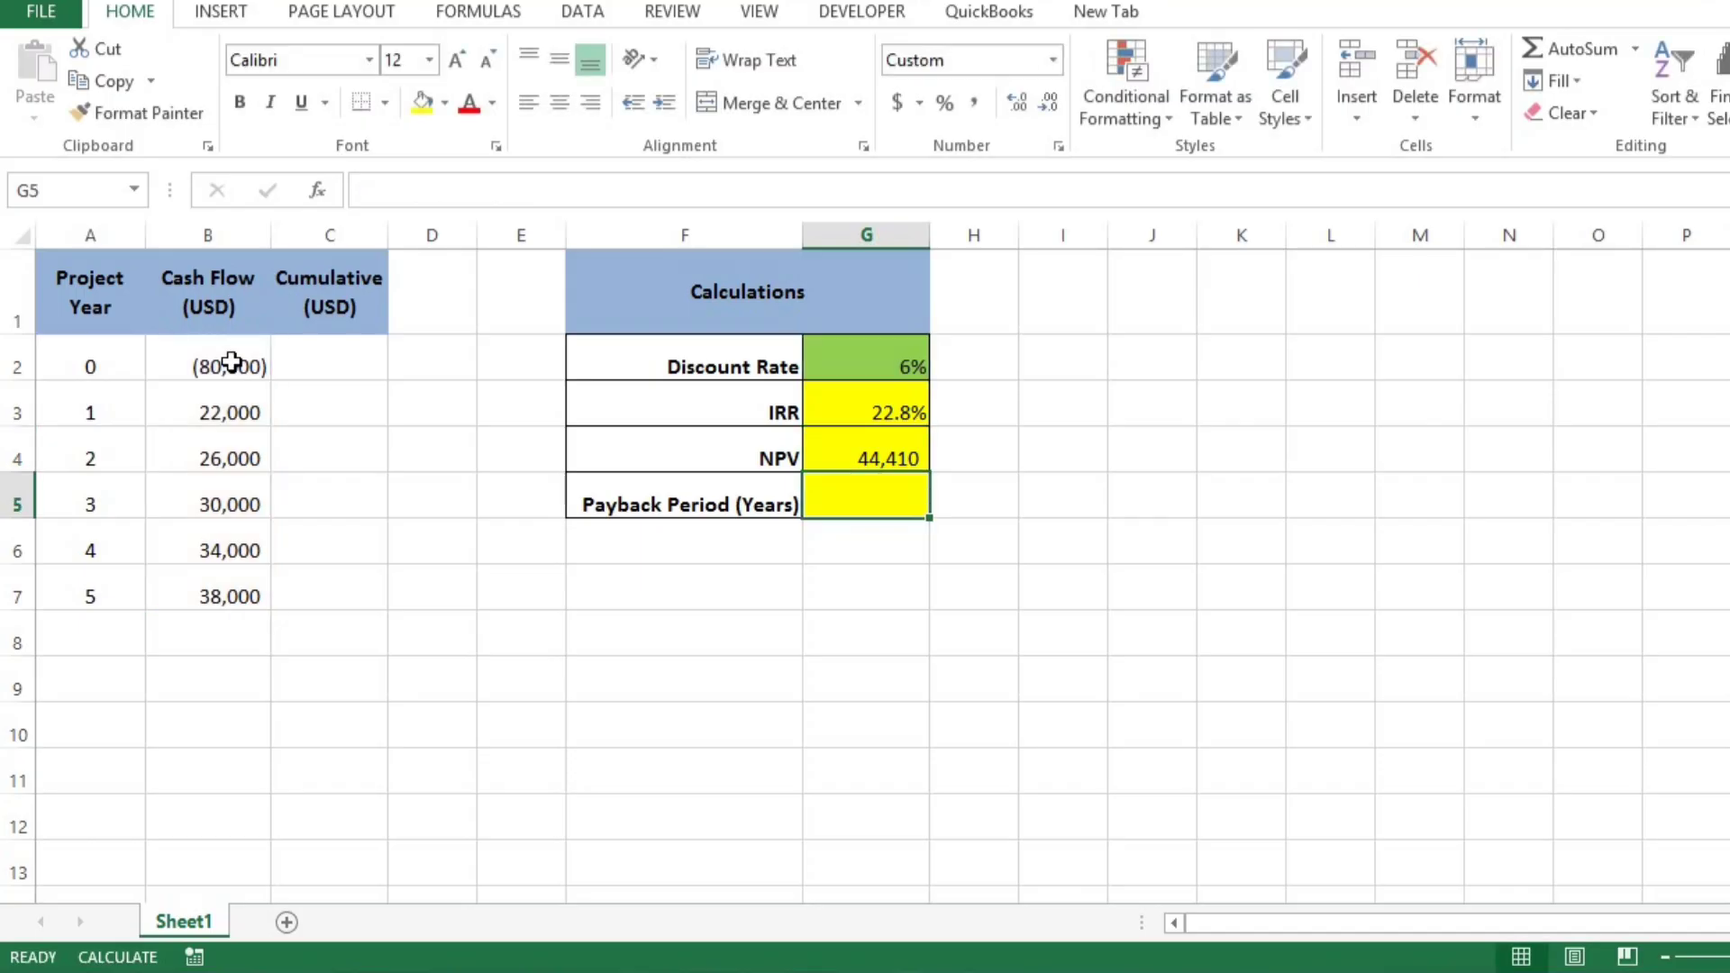
Inspect the cell references in the NPV formula in G4 and check its result with two decimals and with none.
left_click(912, 447)
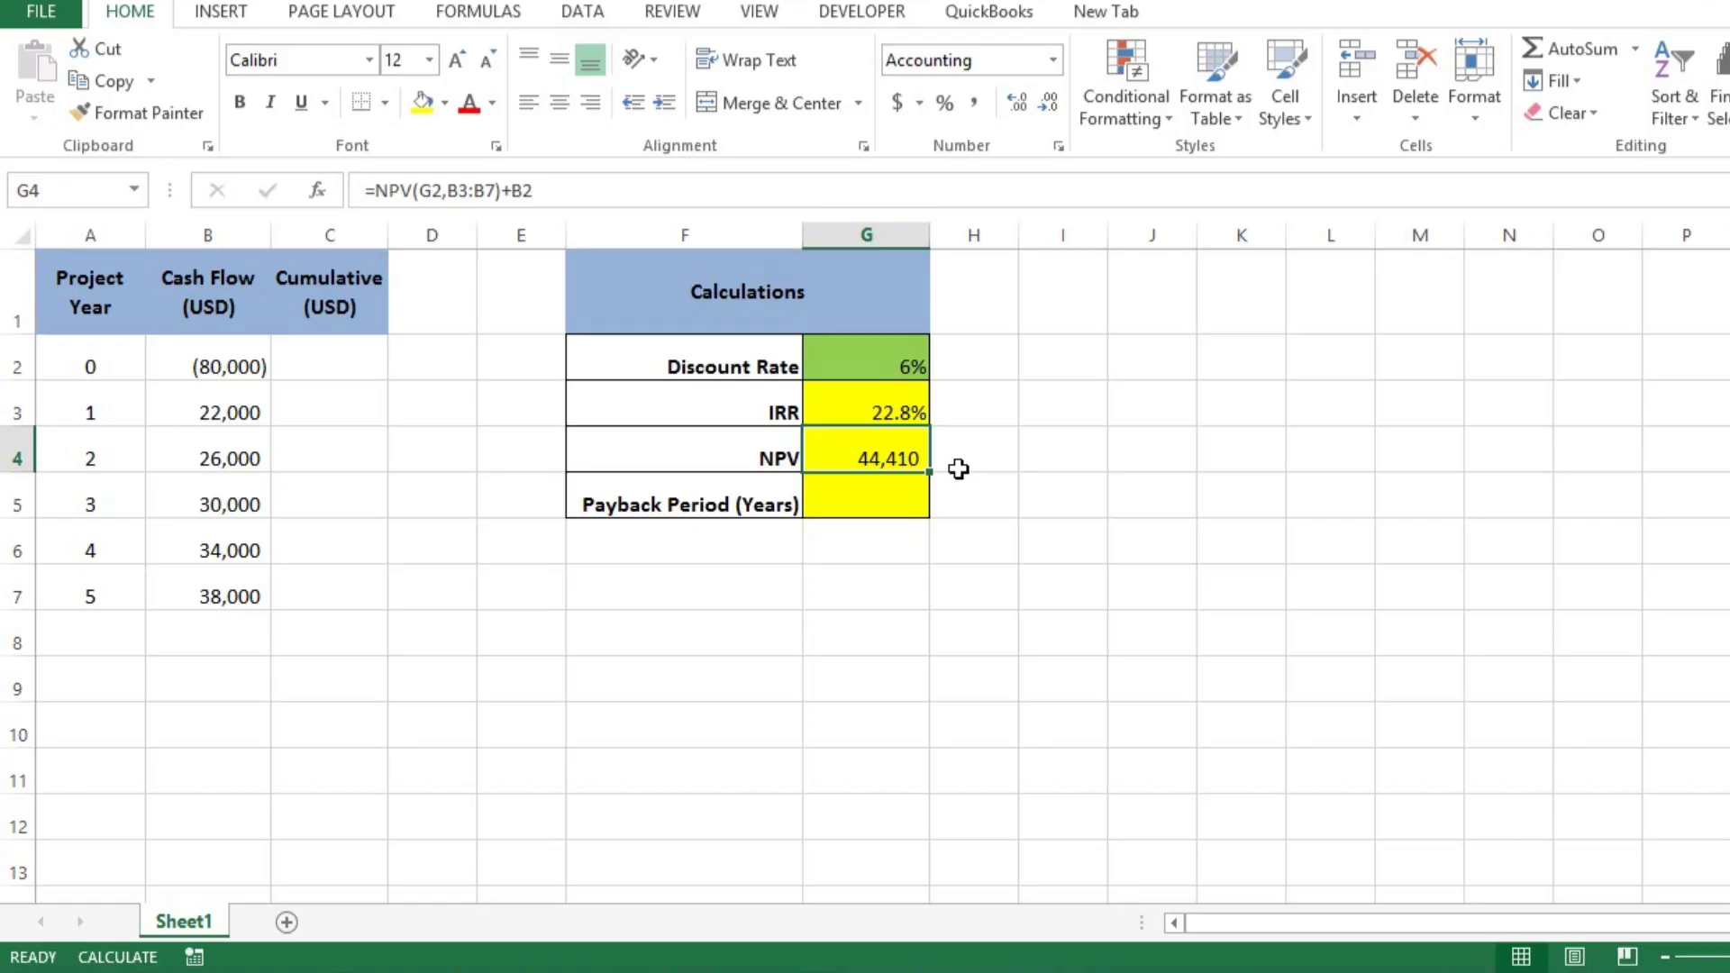
key("F2")
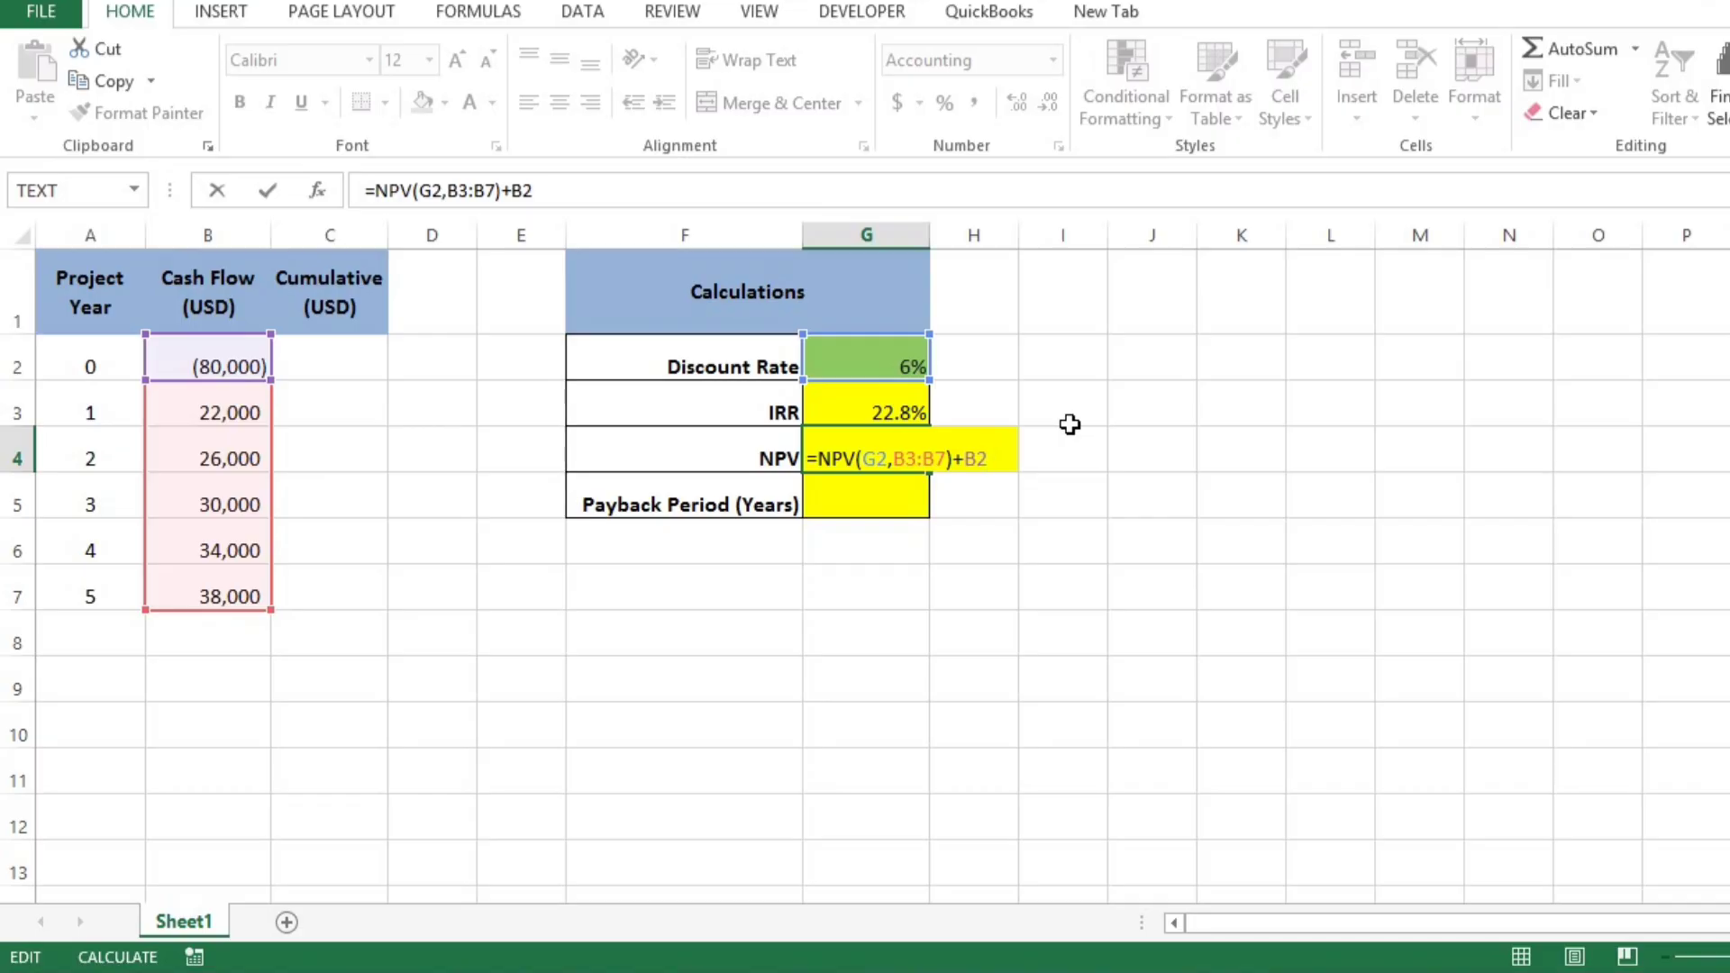
key("ctrl+Return")
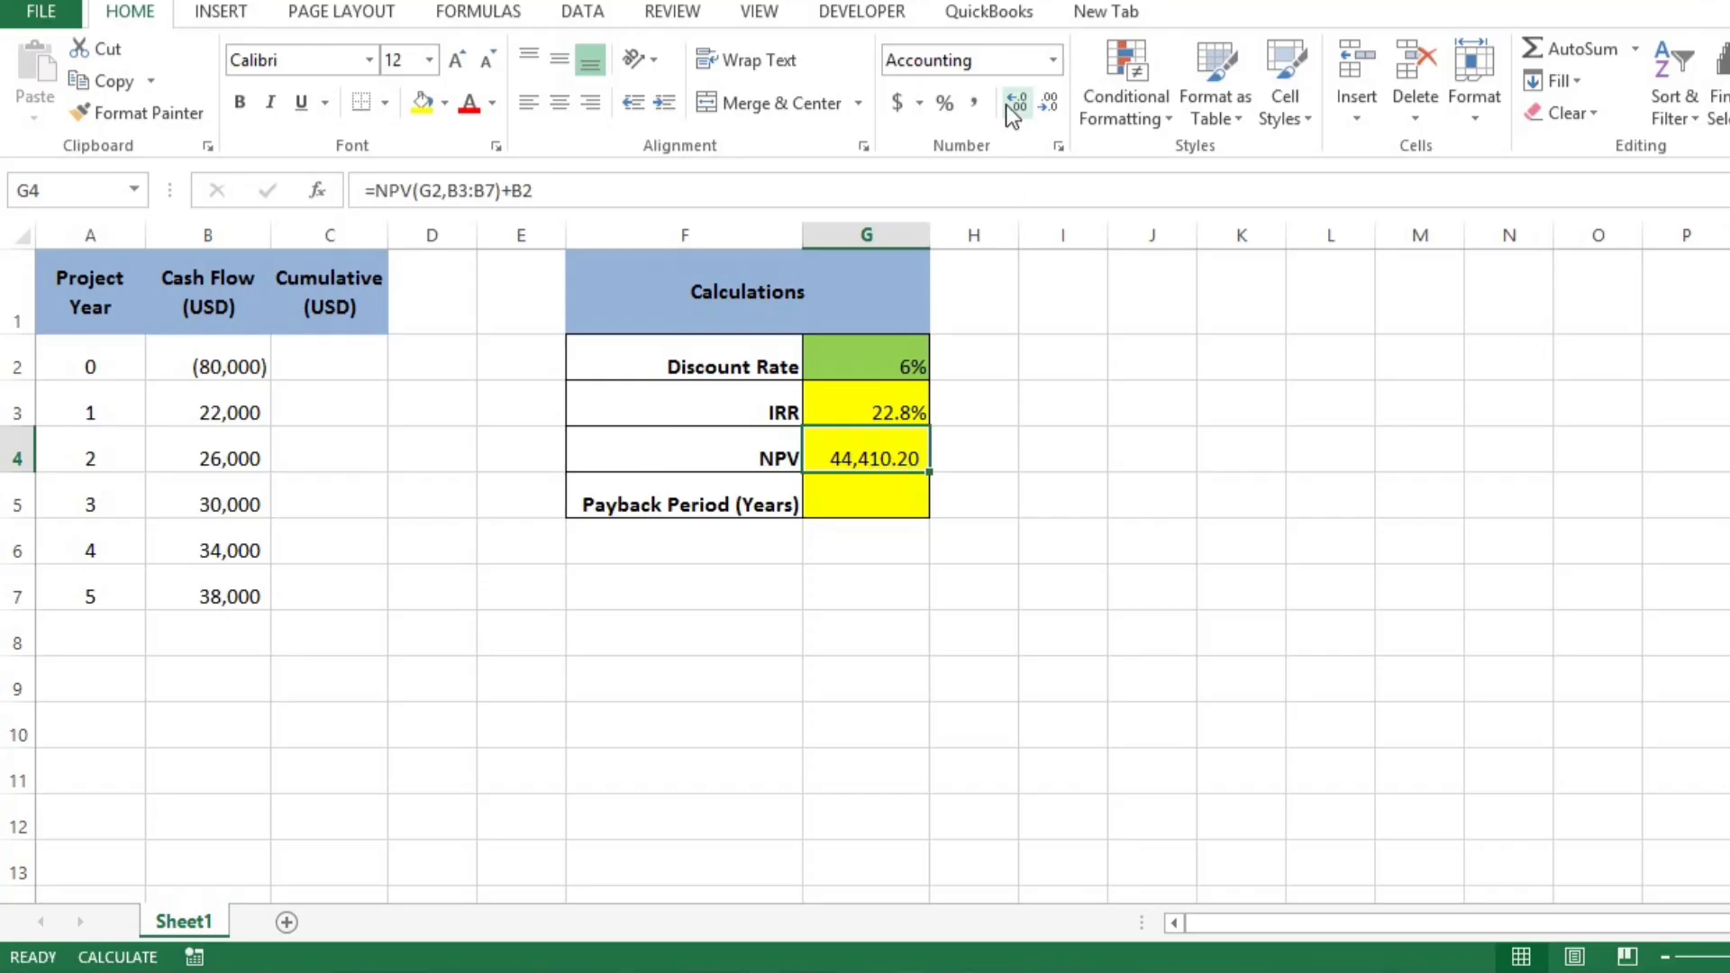
double_click(1041, 105)
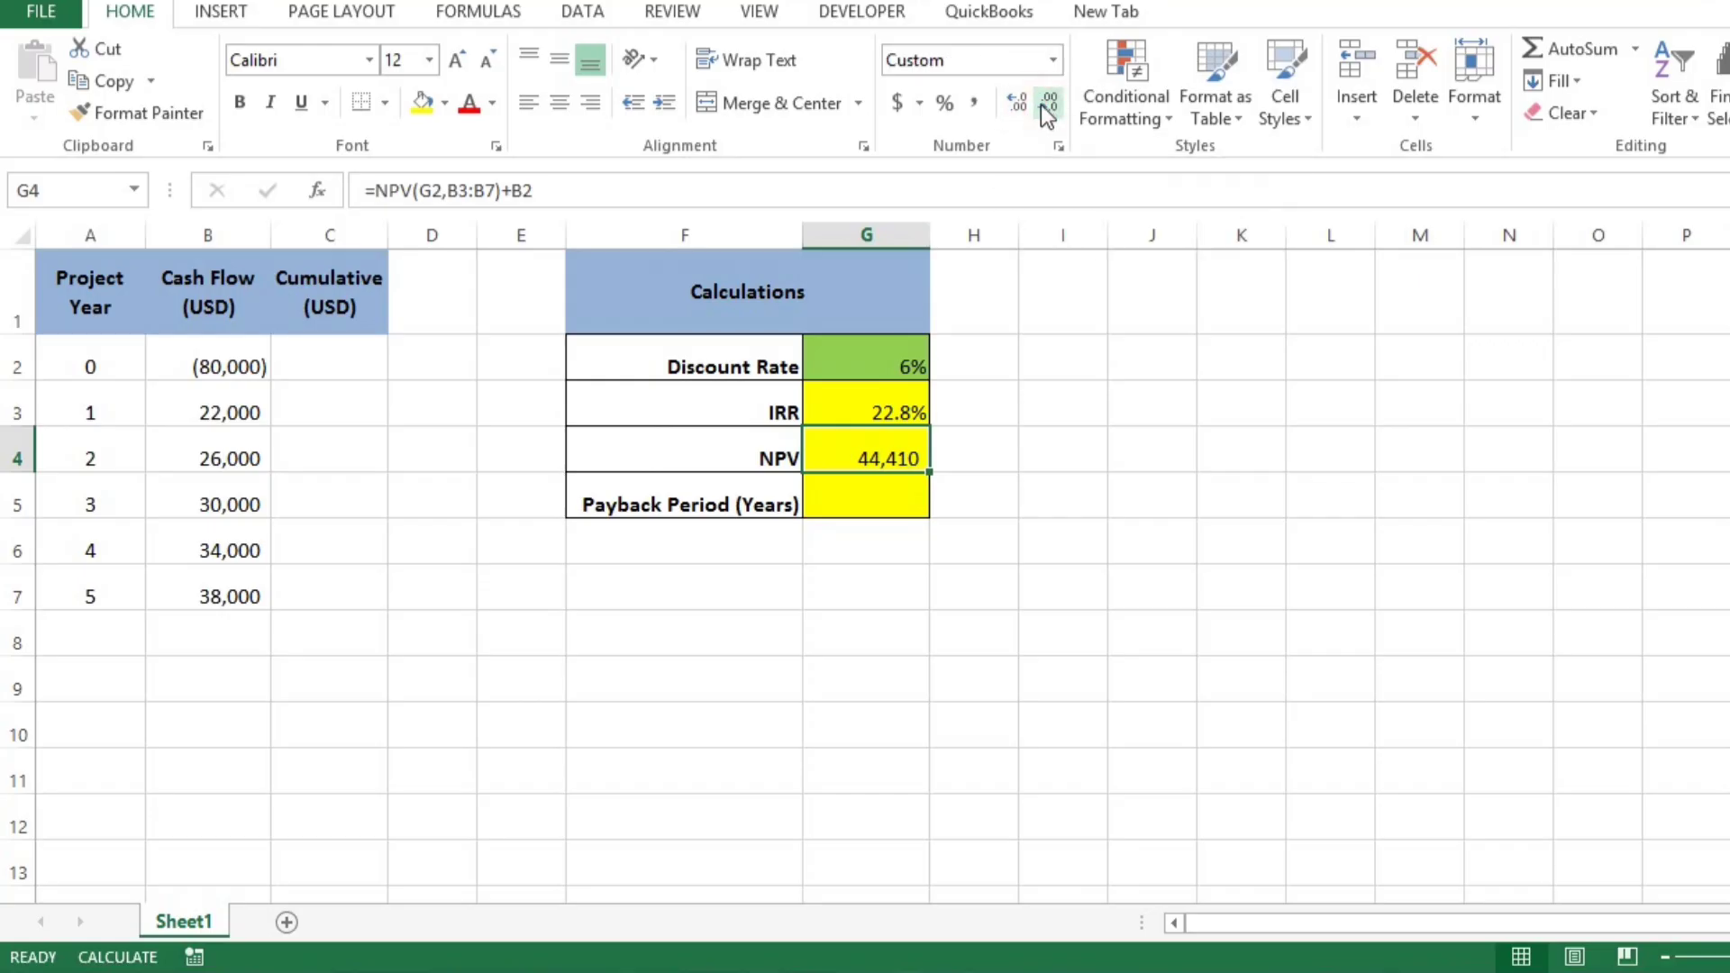
left_click(970, 457)
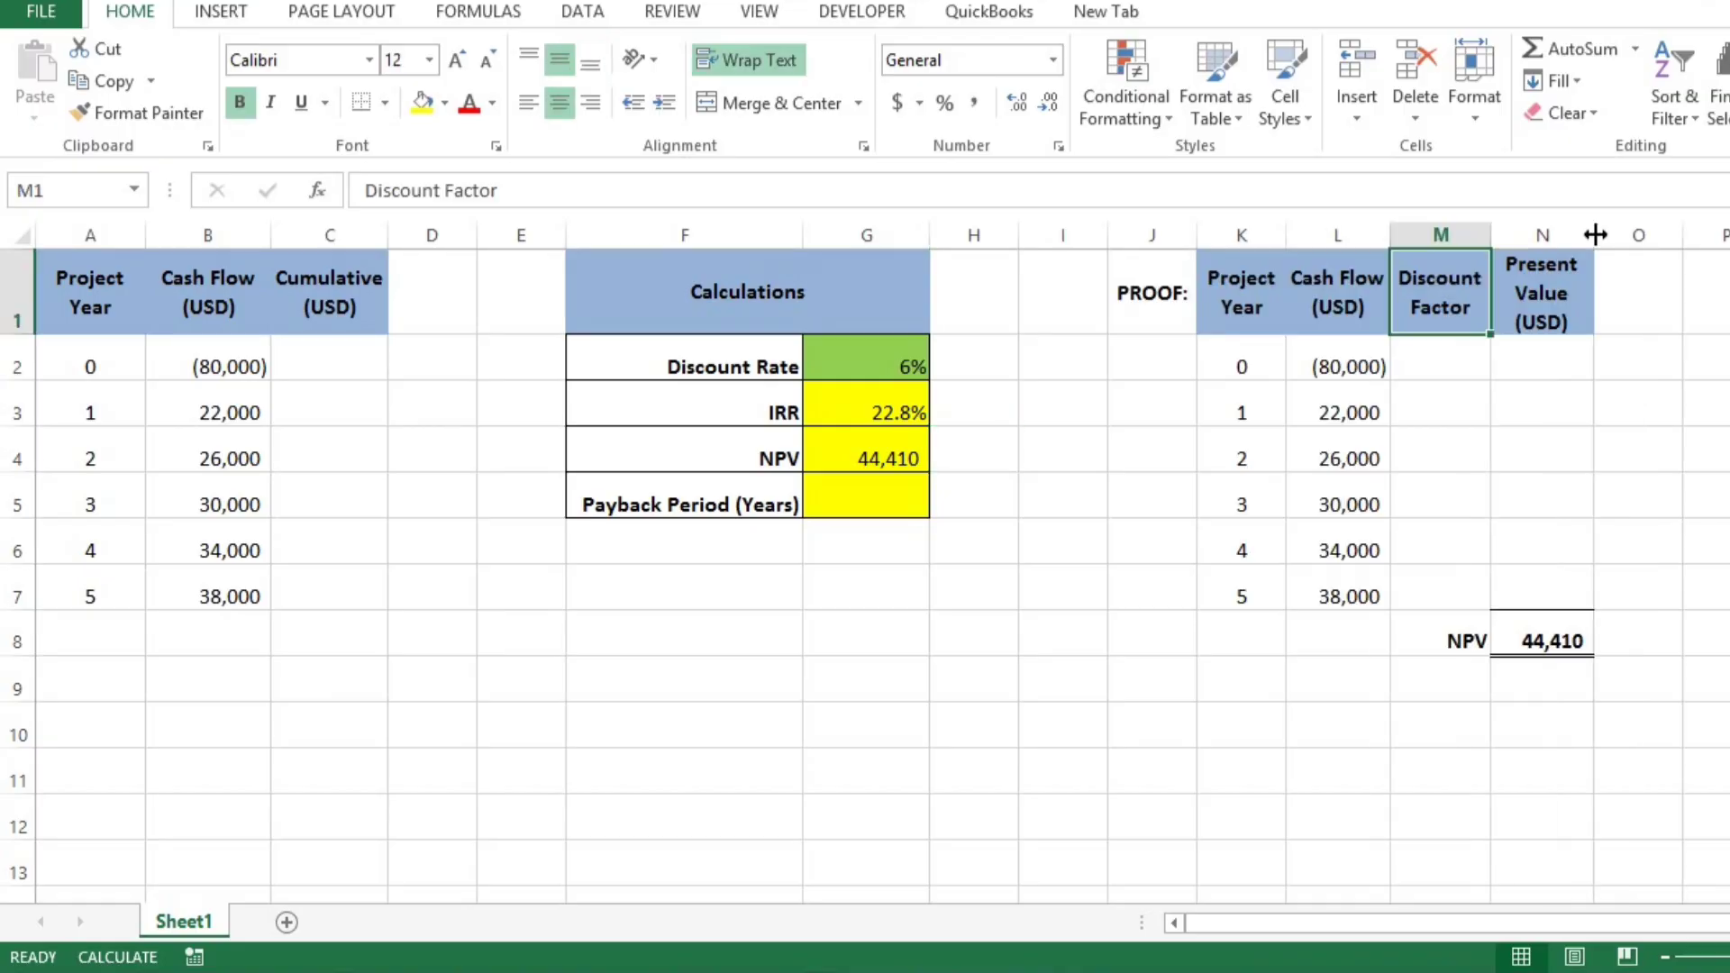
Enter 1 as the year 0 discount factor in M2 of the proof table.
key("Down")
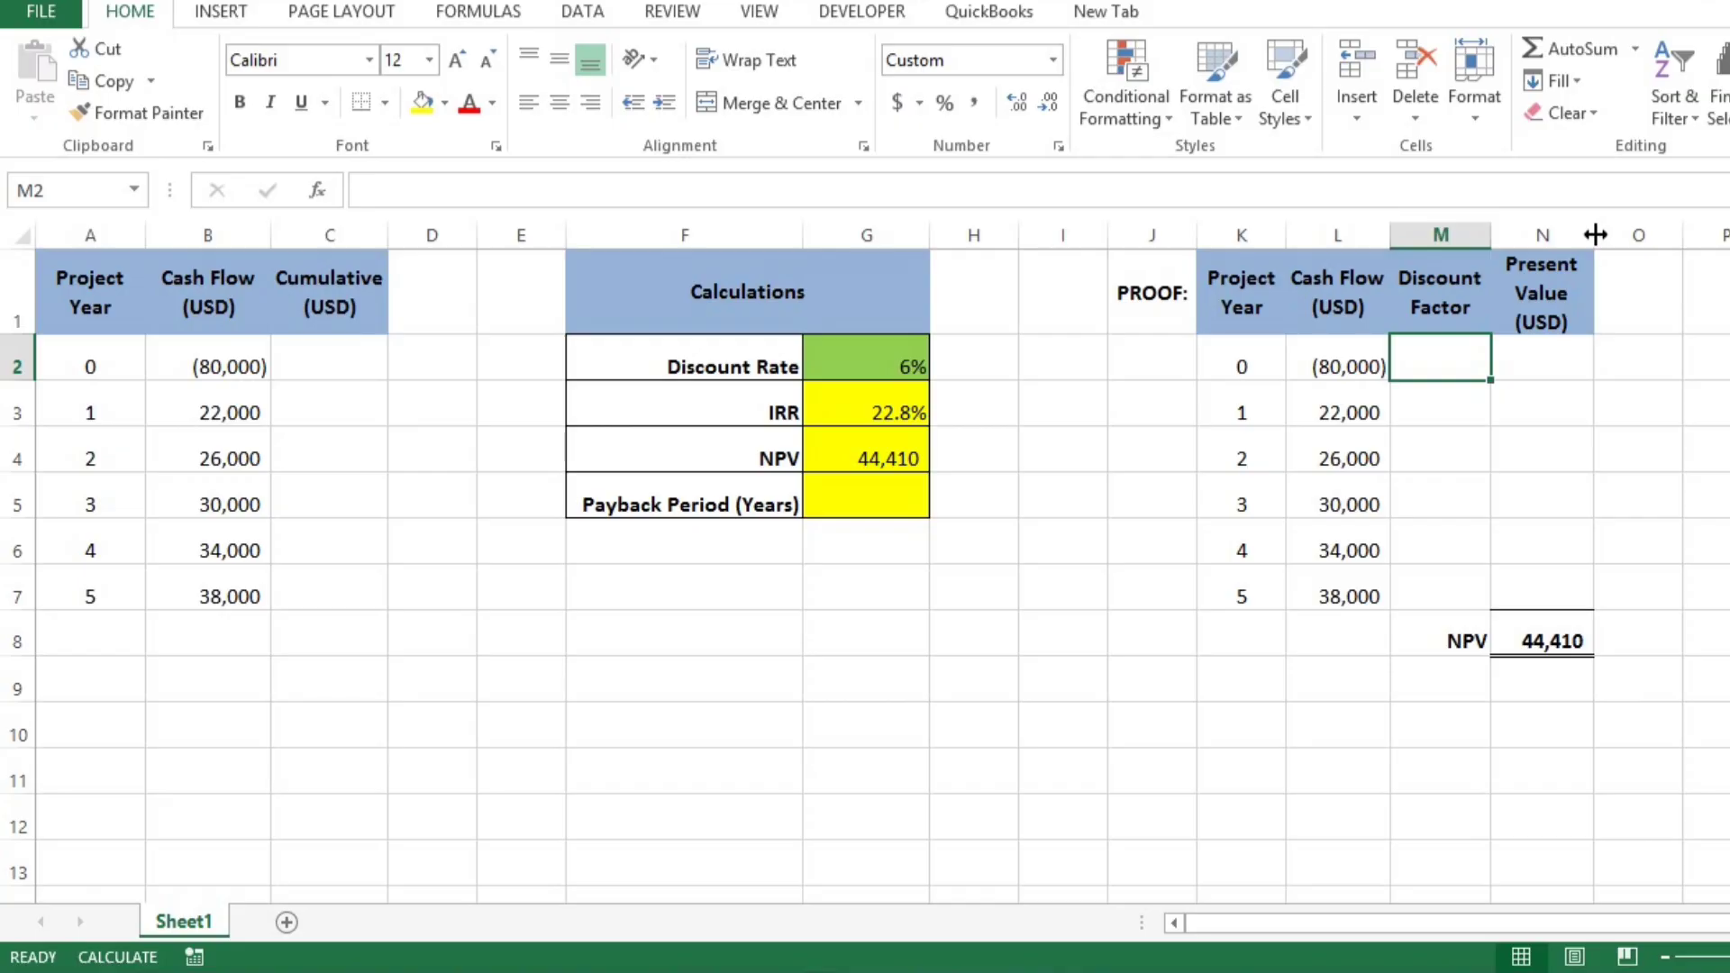
type("1")
key("Return")
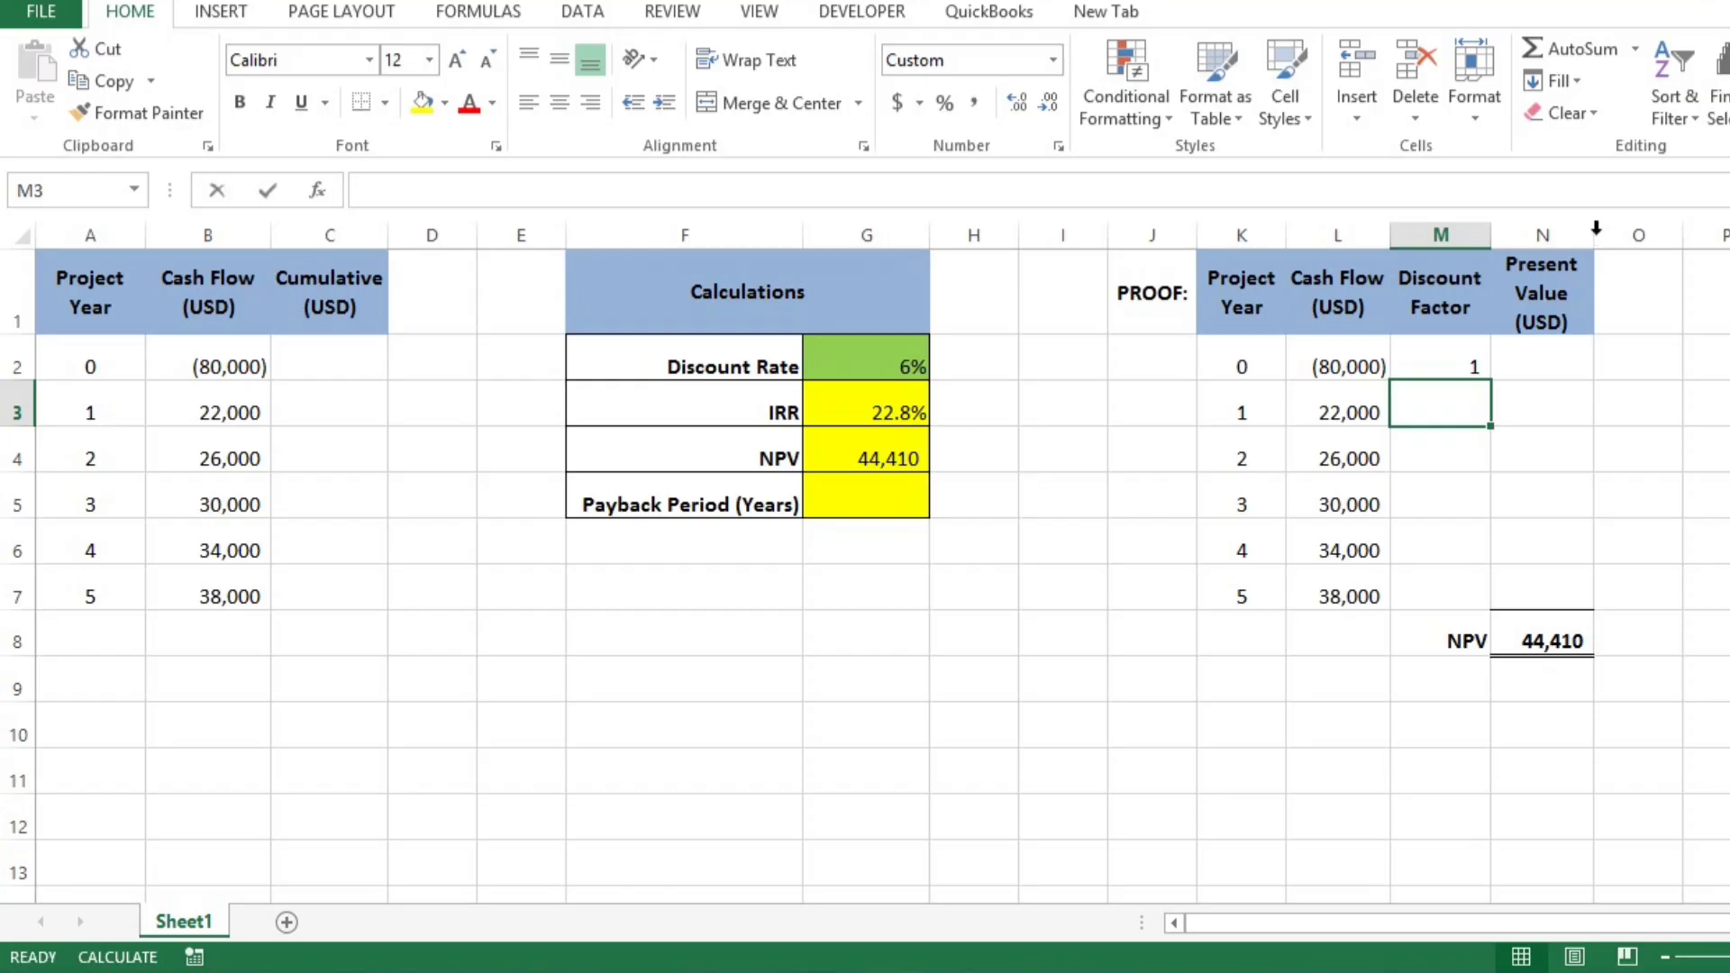
Calculate the year 1 discount factor in M3 with =(1.06)^-A3.
type("=")
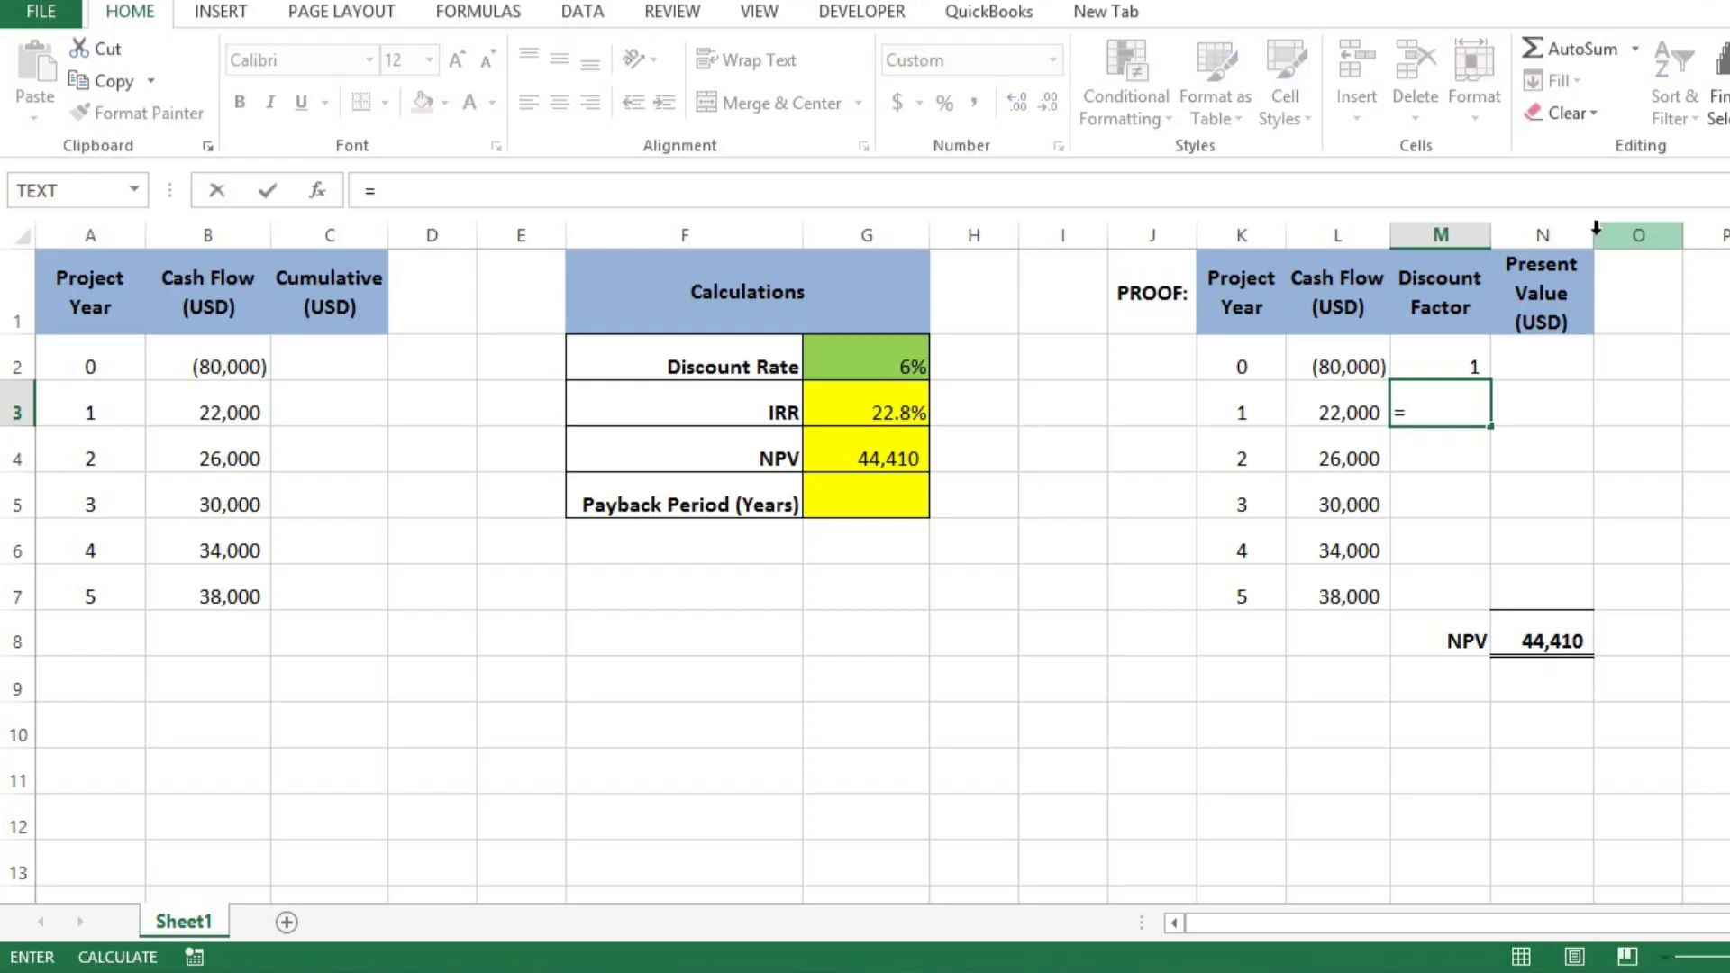
type("(1.06")
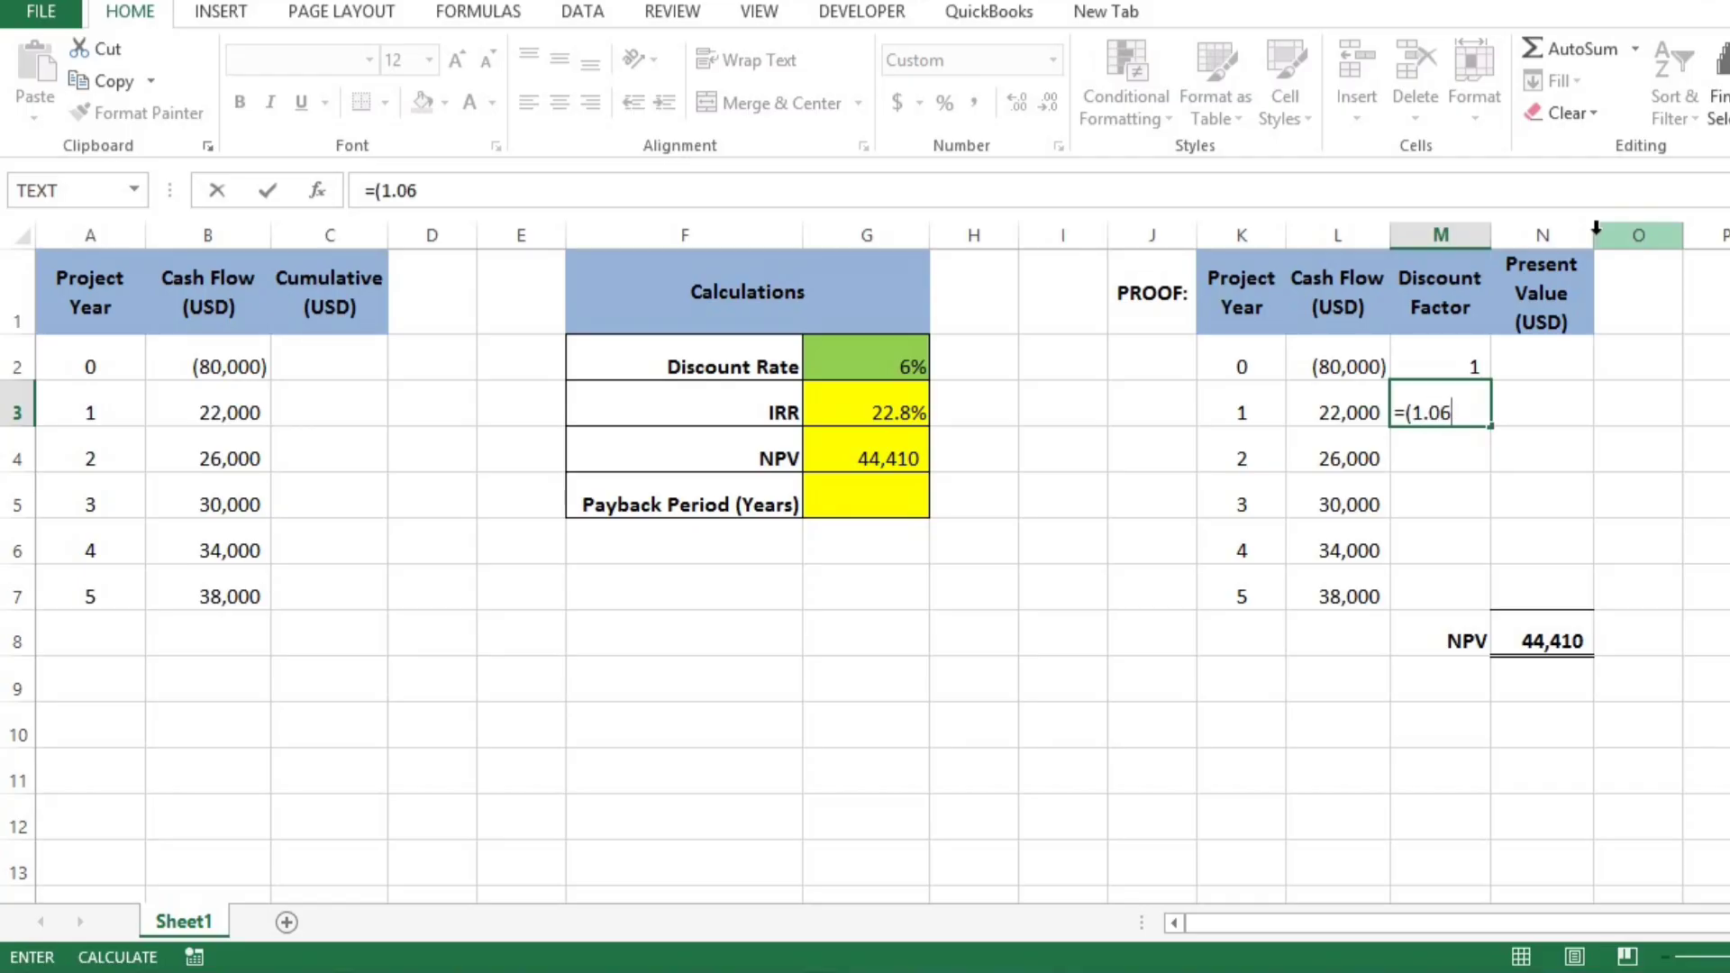
type(")^")
type("-")
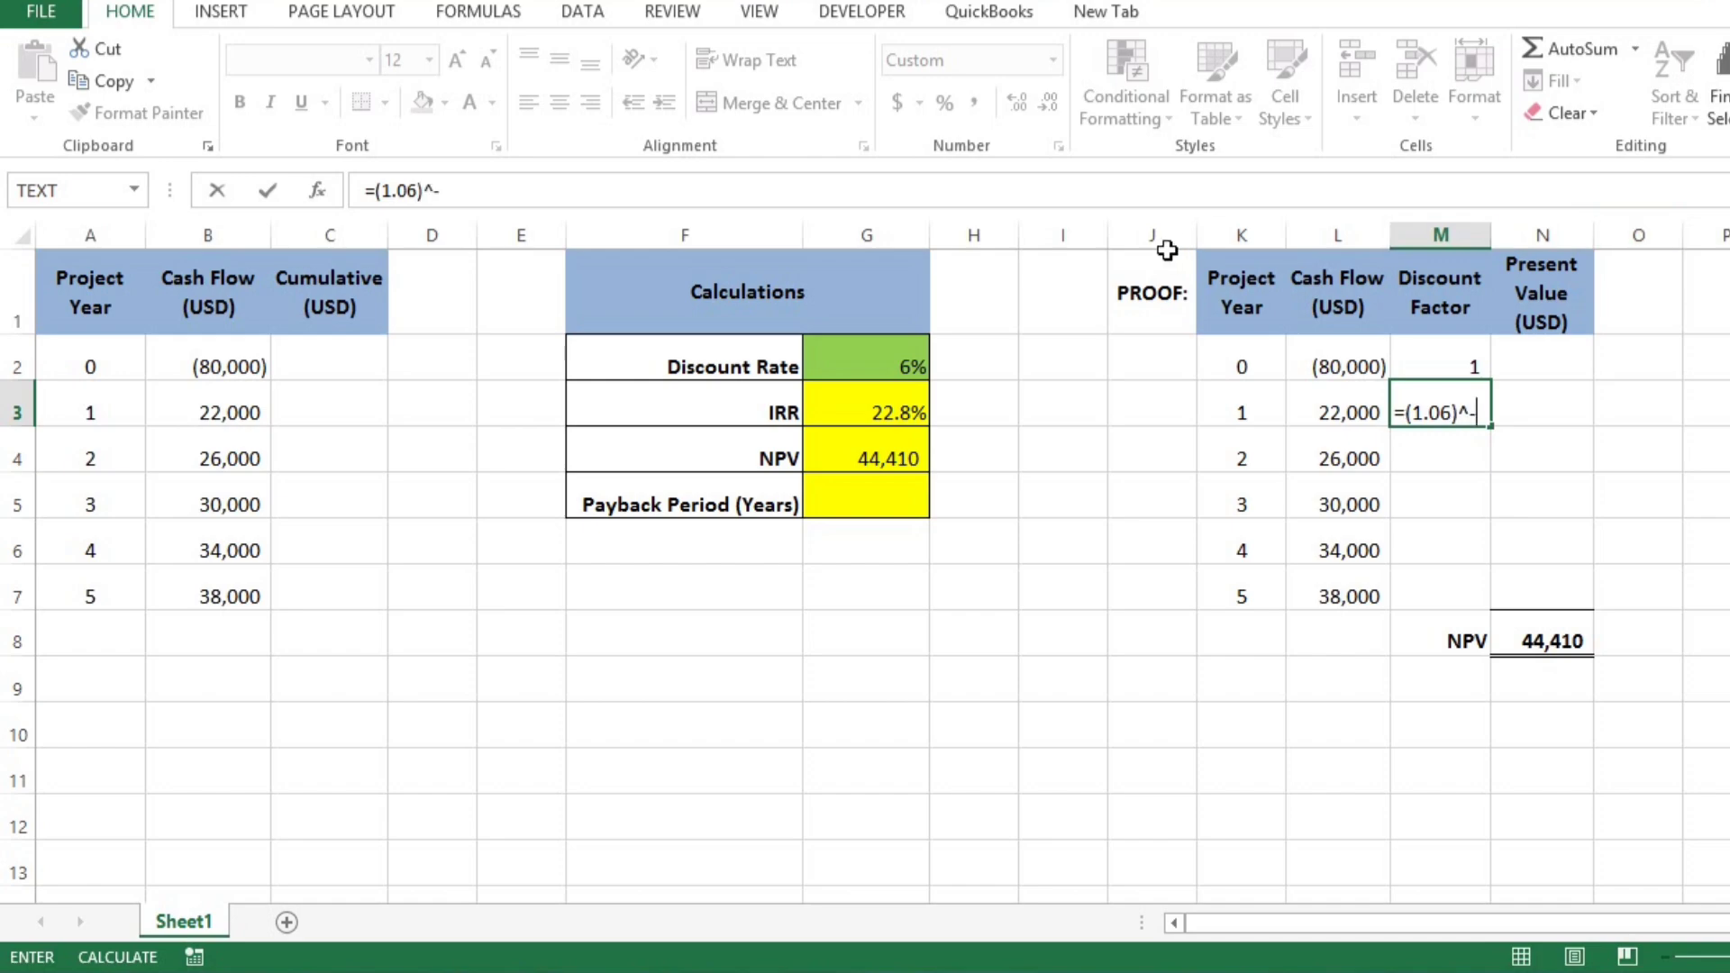
left_click(96, 406)
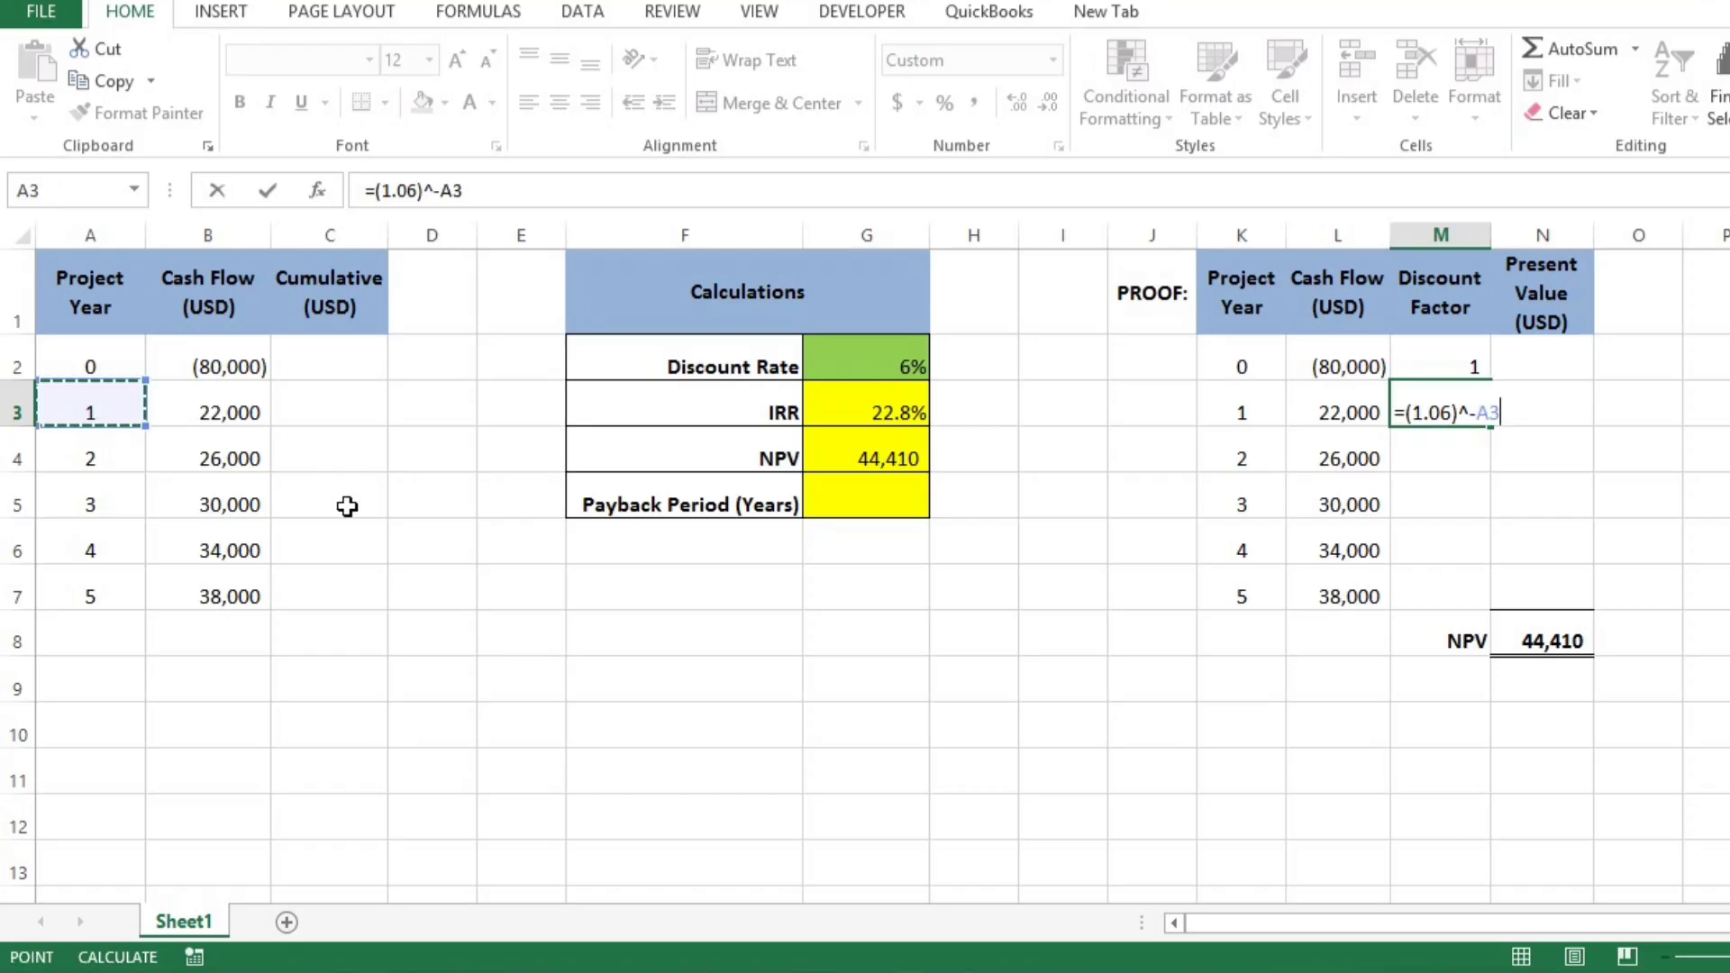
key("Return")
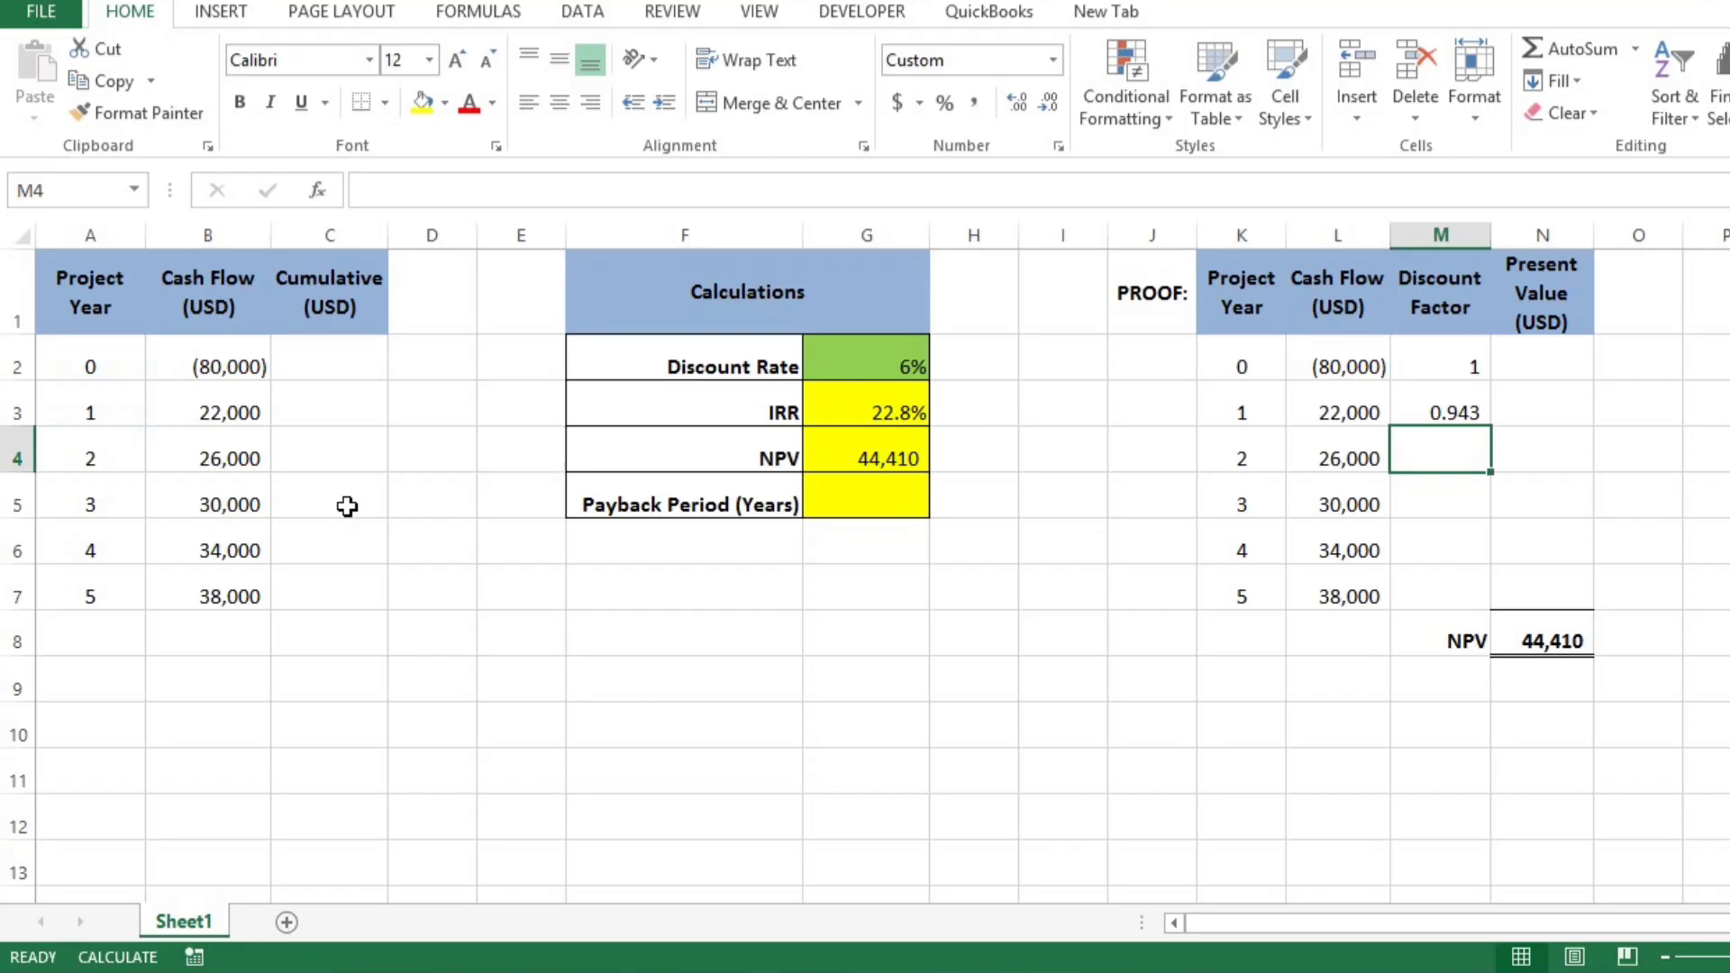
Copy the year 1 discount factor formula in M3 down through M7 for years 2 to 5.
key("Up")
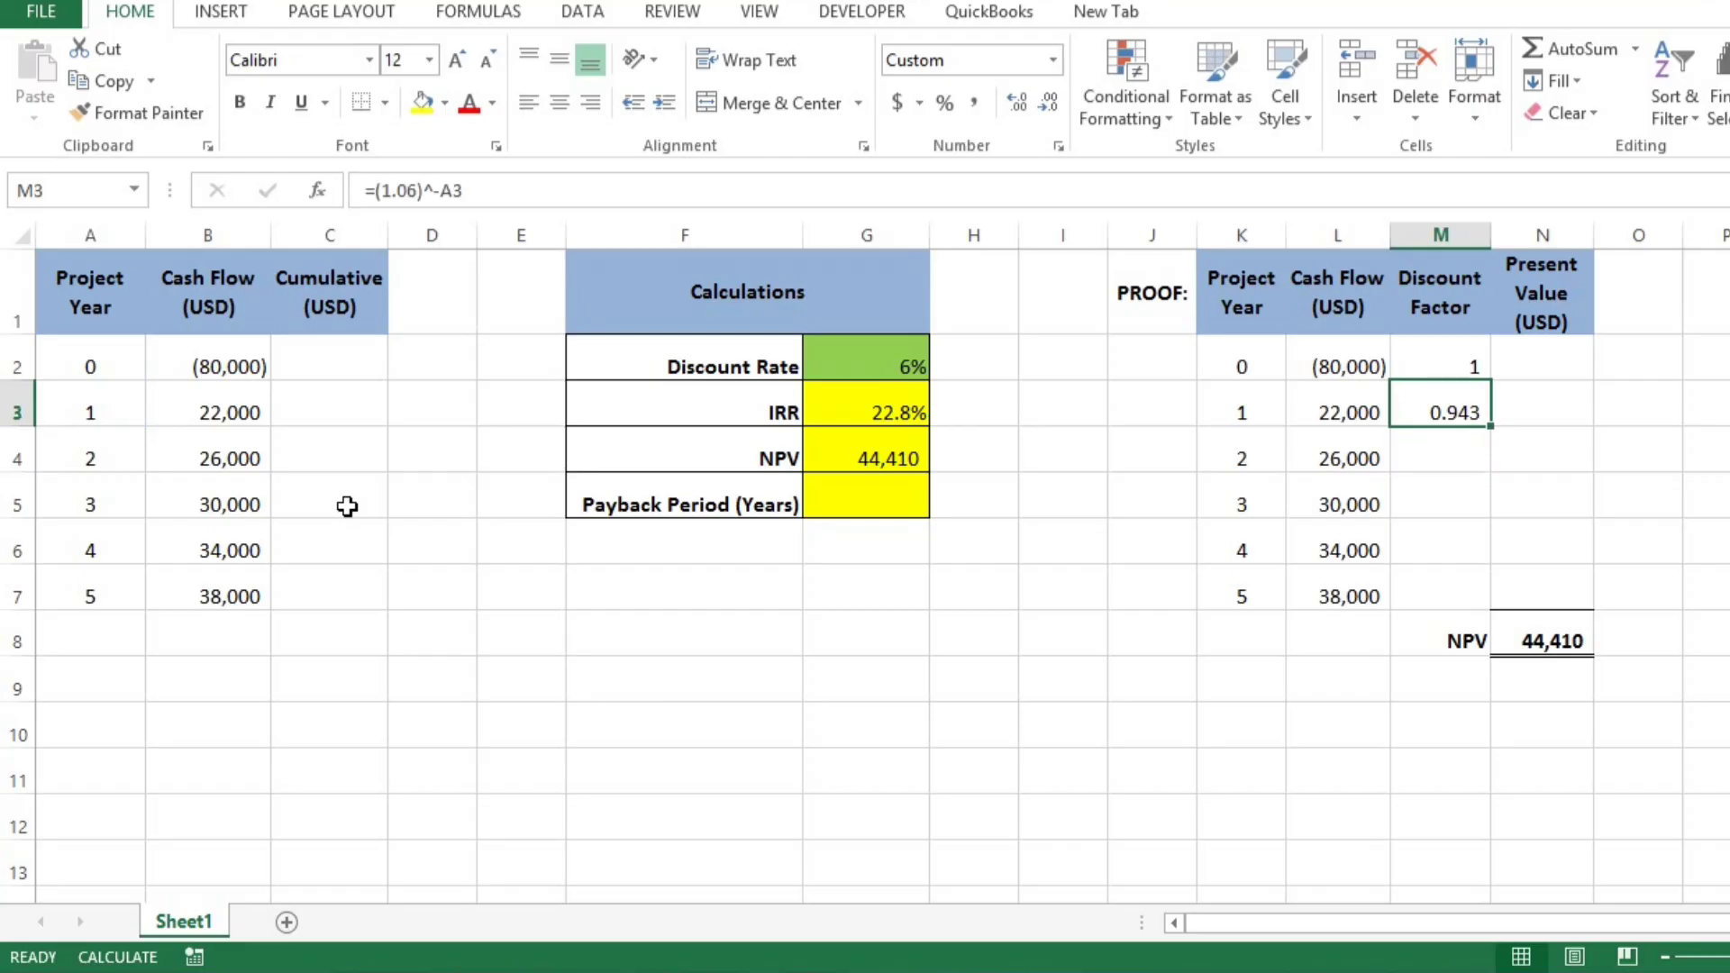
key("ctrl+c")
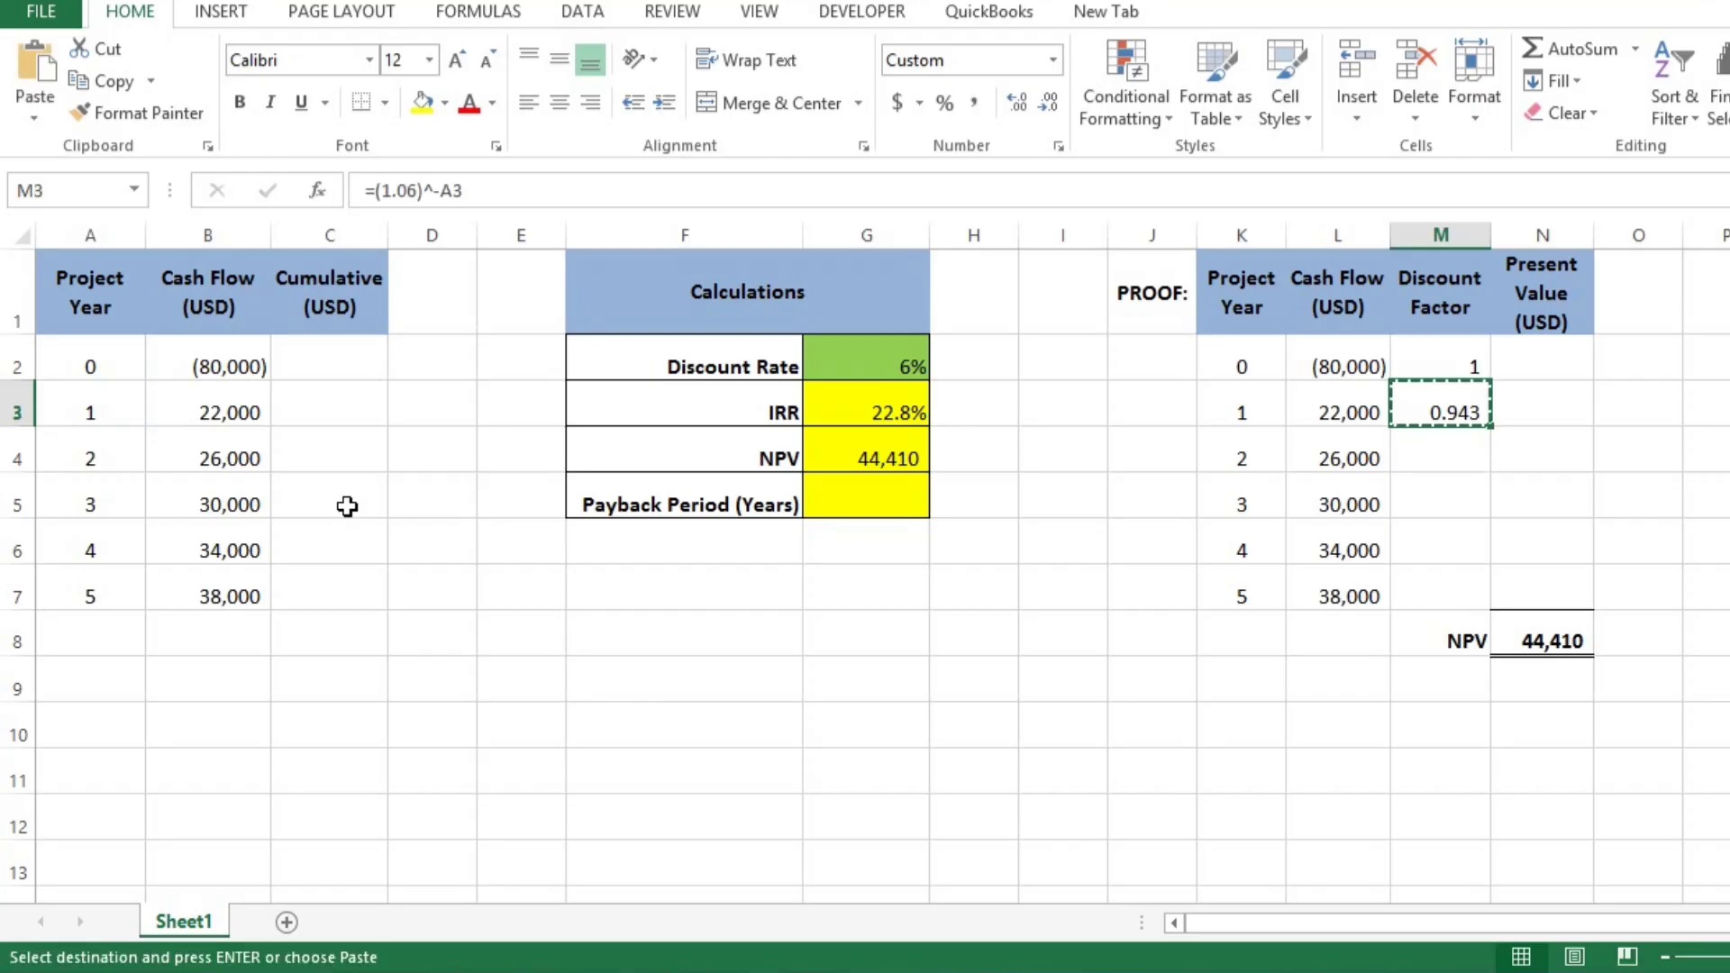
key("shift+Down")
key("shift+Down")
key("shift+Down")
key("shift+Down")
key("Return")
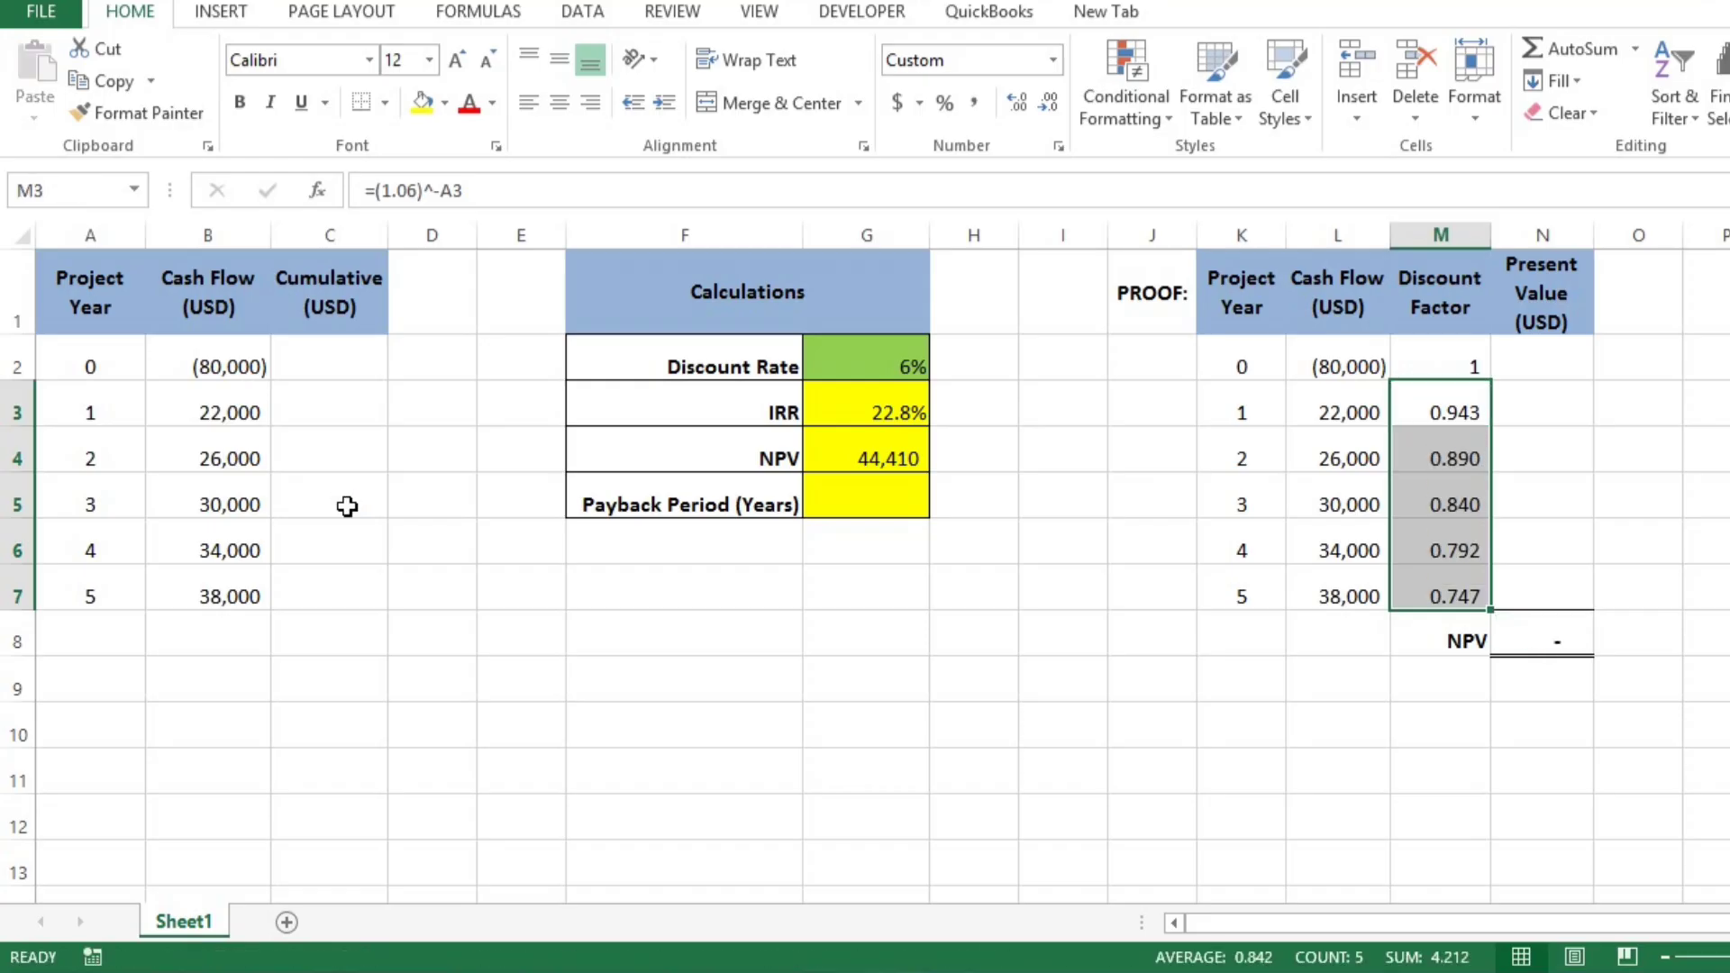
Inspect the cell reference in the year 1 discount factor formula in M3.
key("Right")
key("Up")
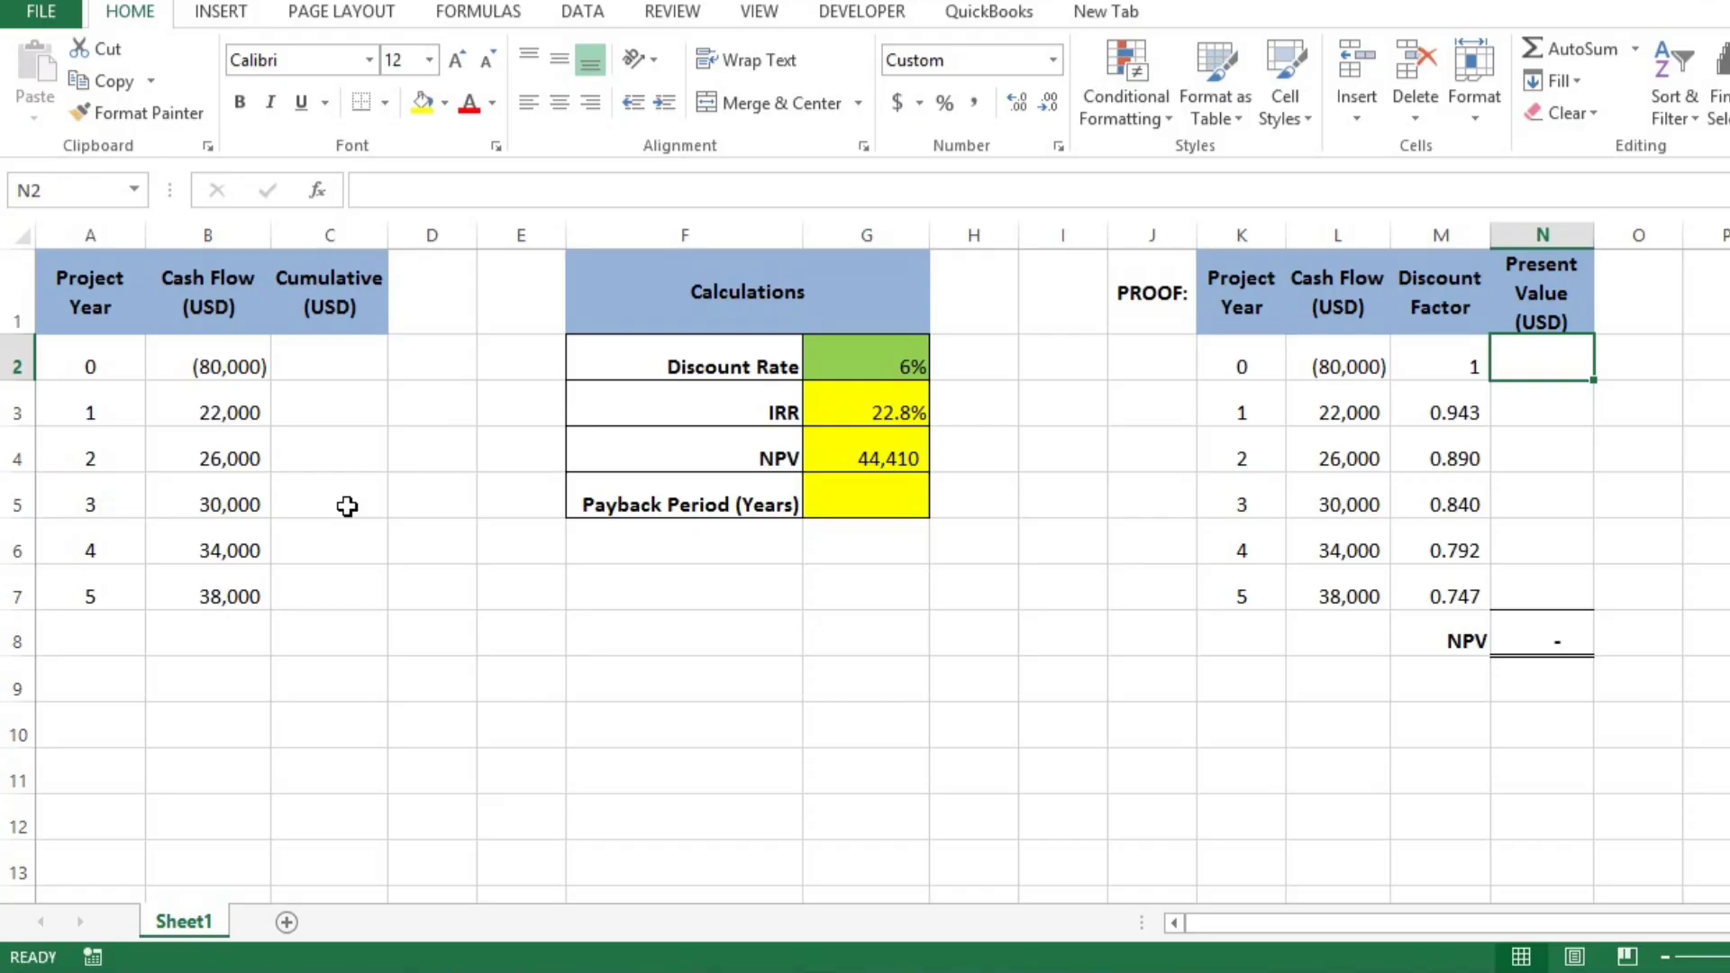
key("Left")
key("Down")
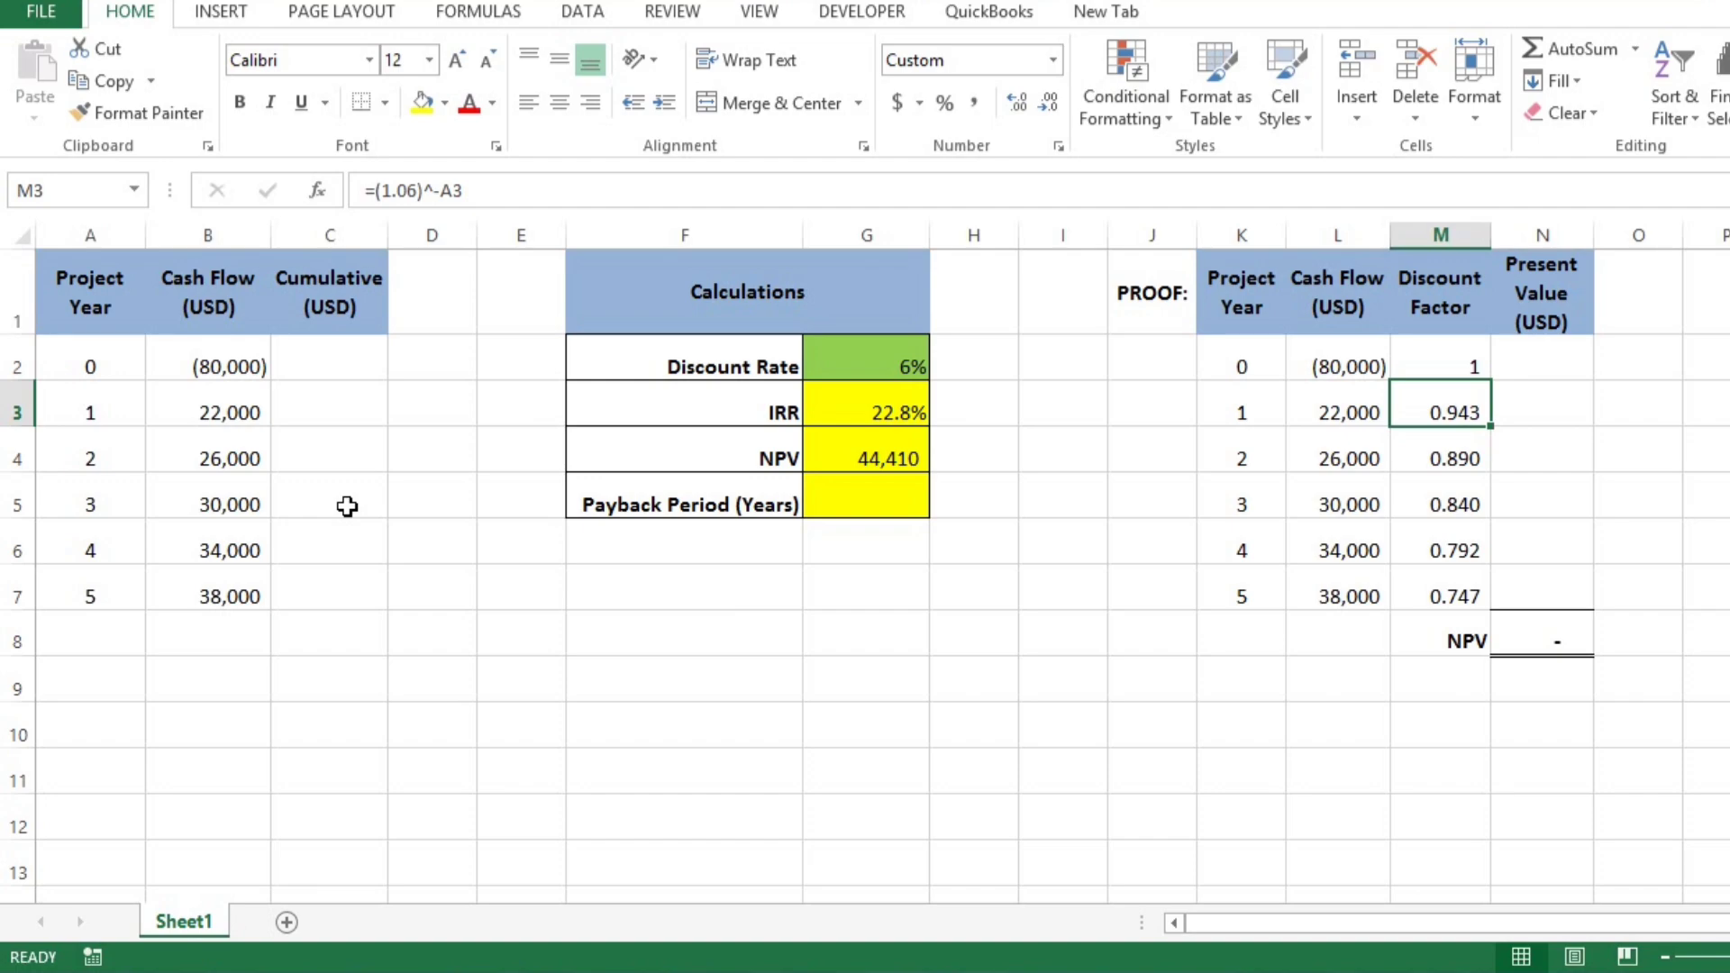
key("F2")
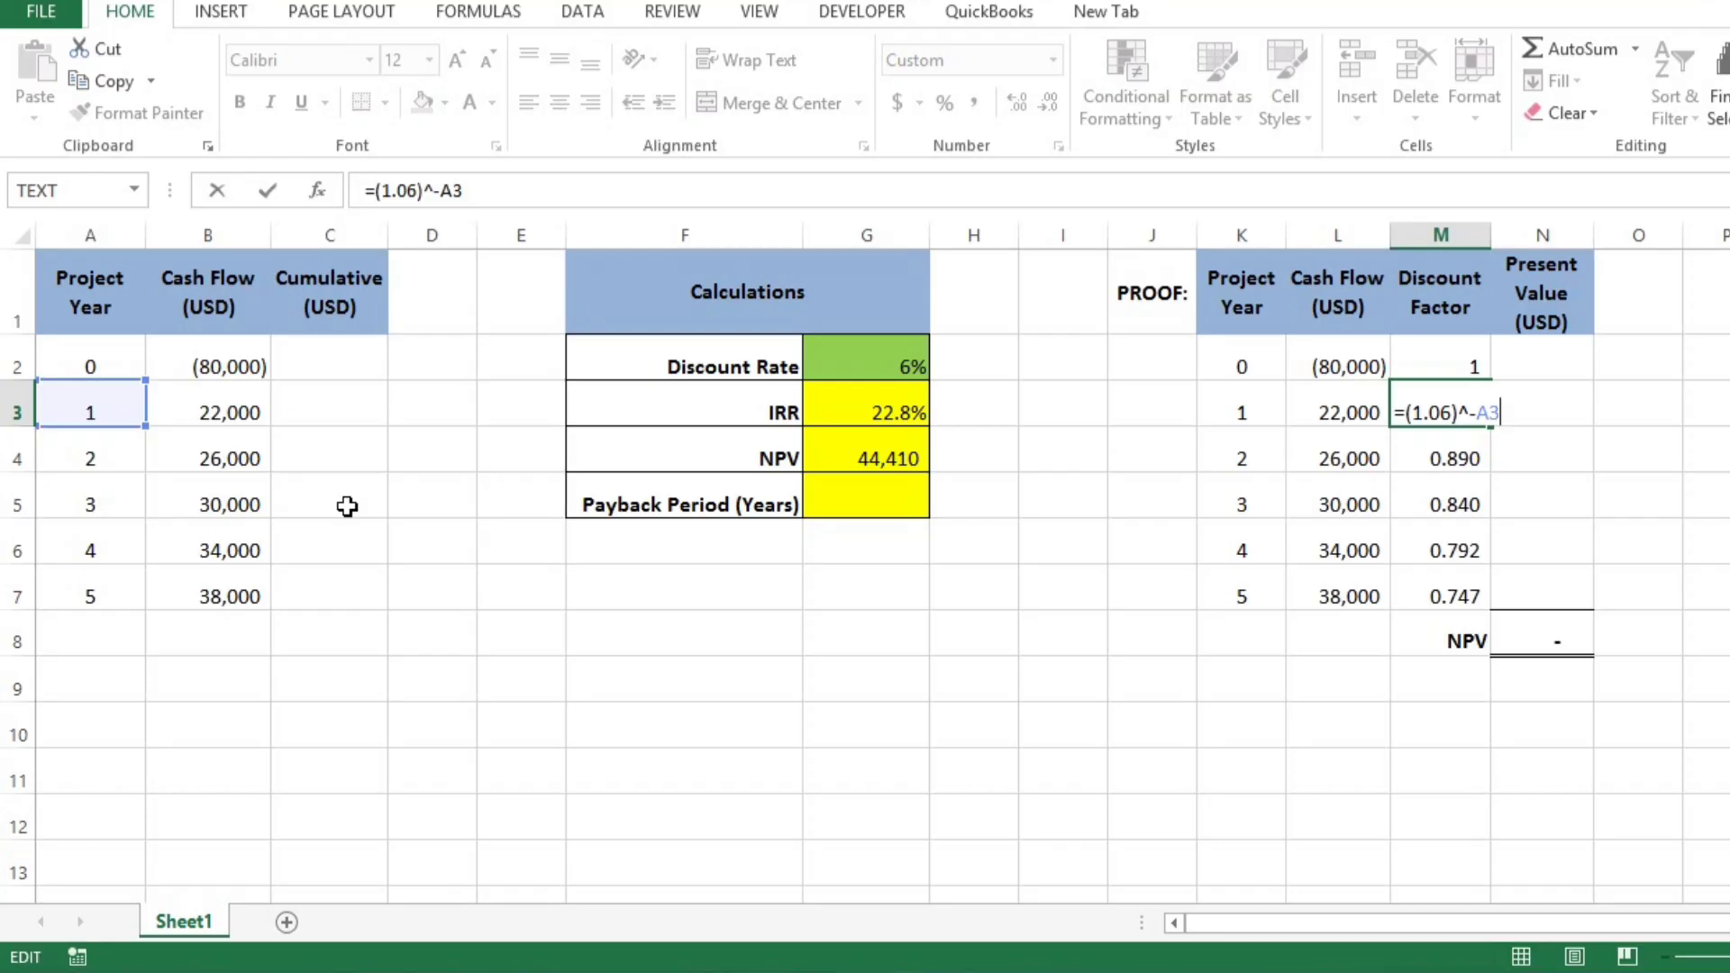
key("Escape")
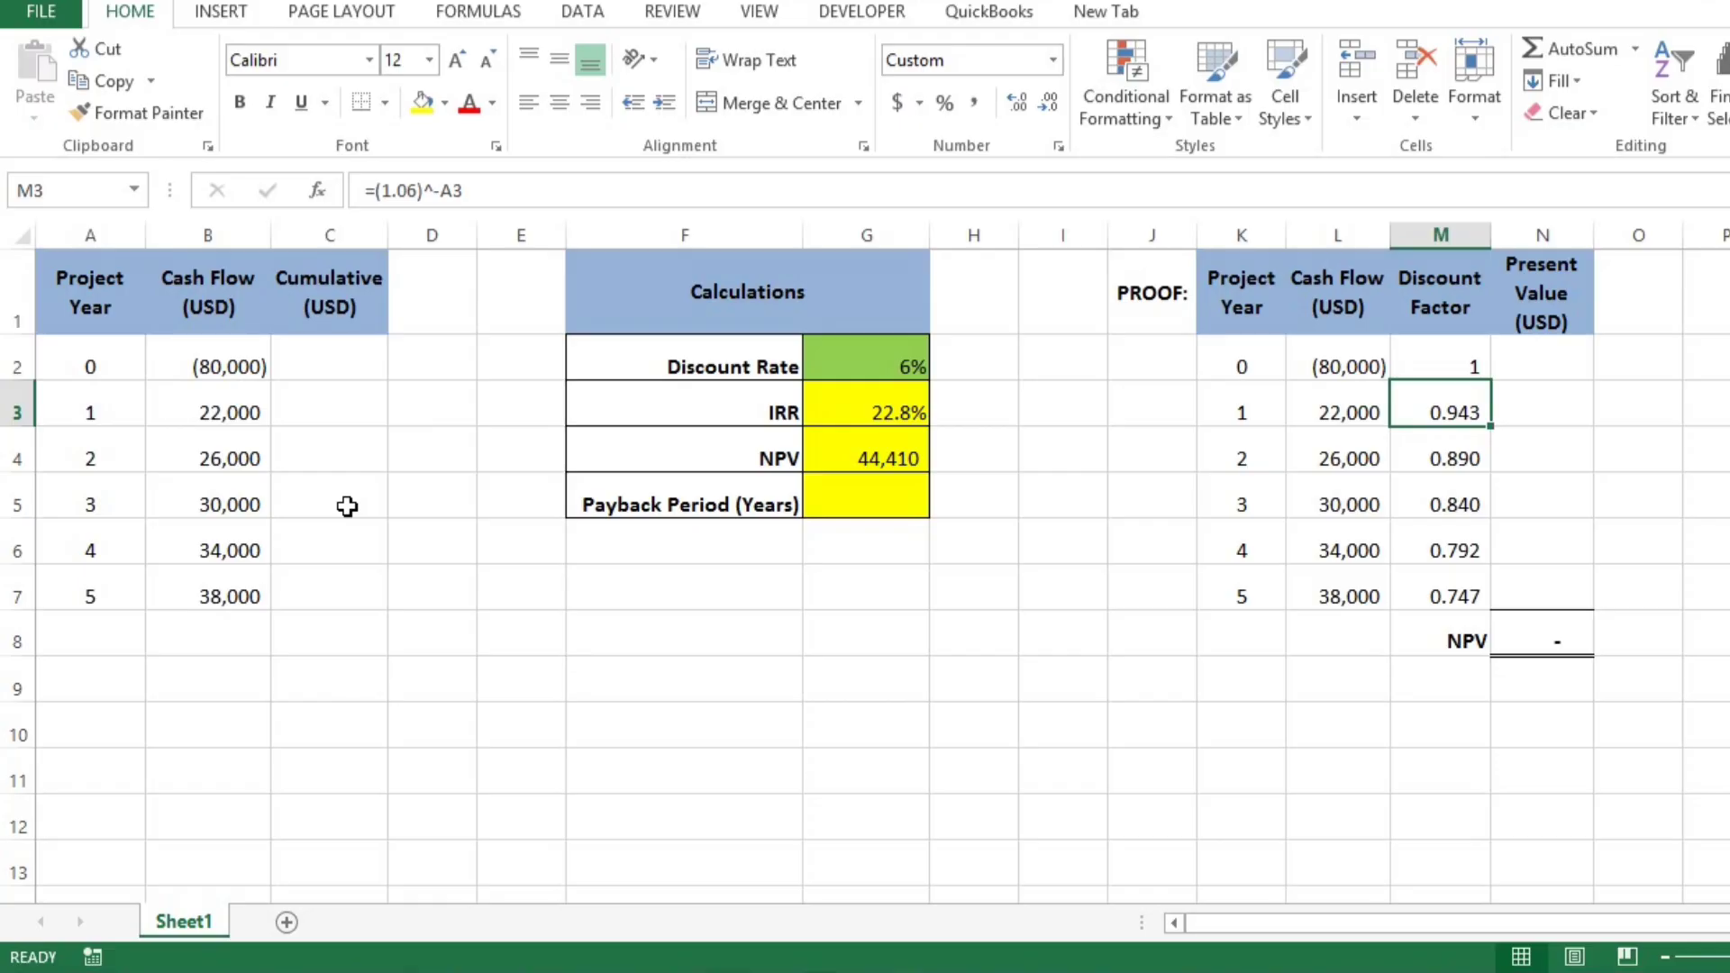
Calculate the year 0 present value in N2 with =L2*M2.
key("Right")
key("Up")
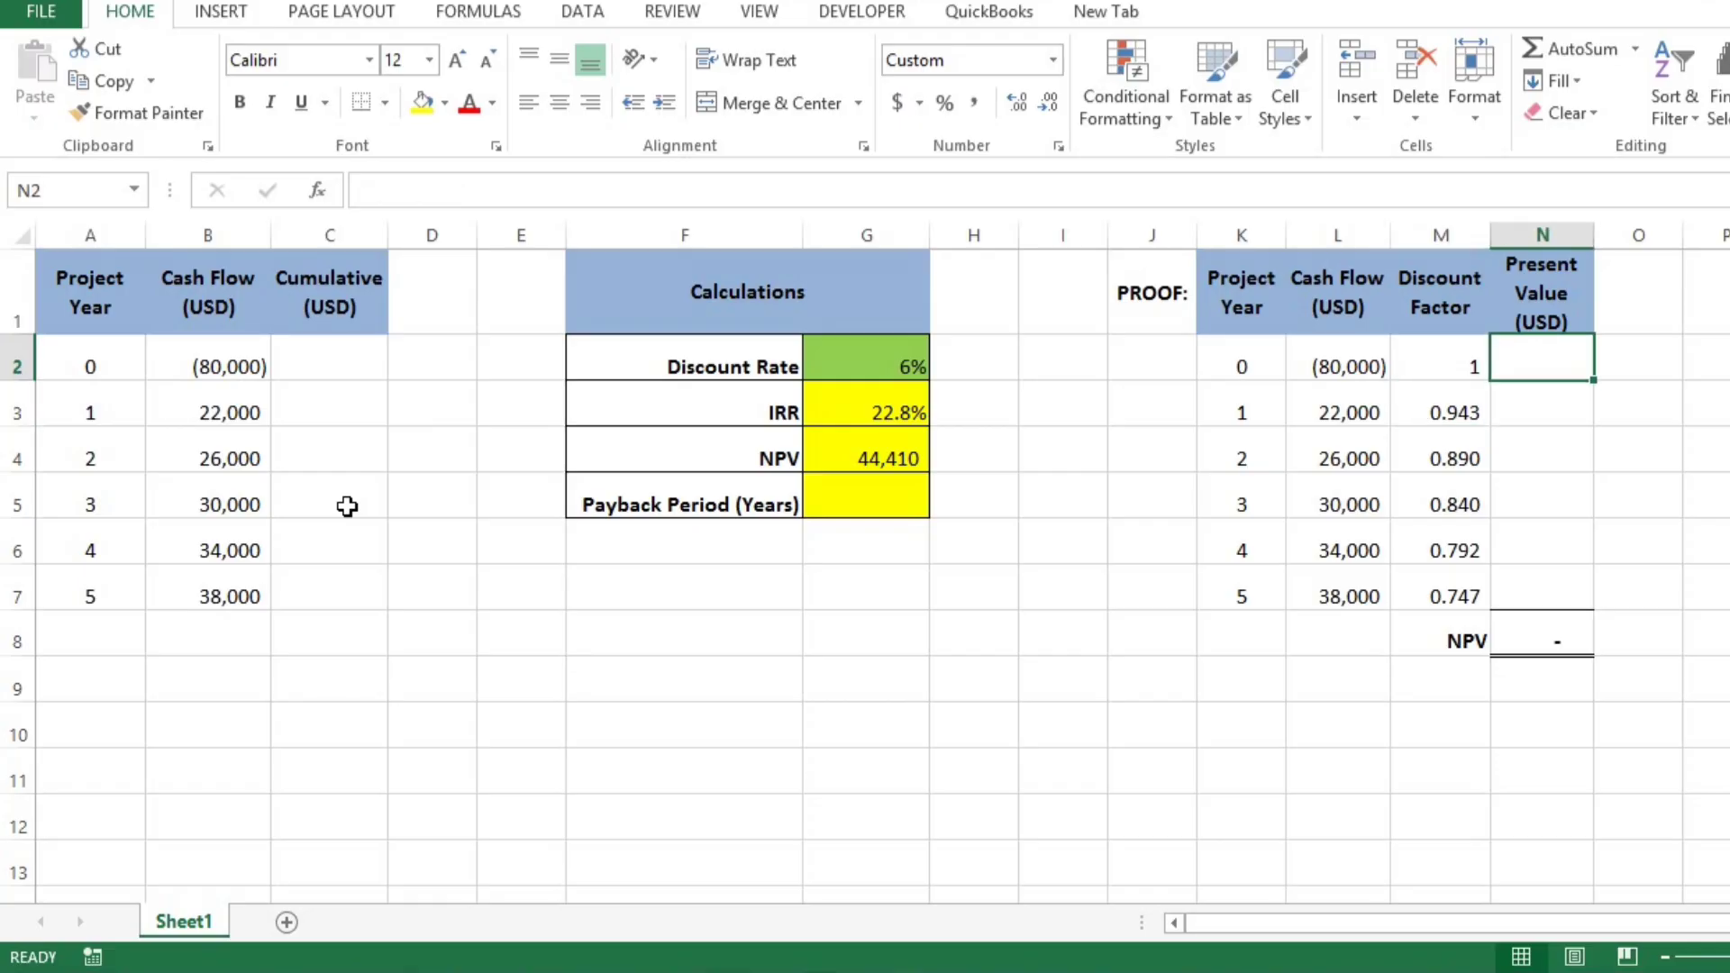
type("=")
key("Left")
key("Left")
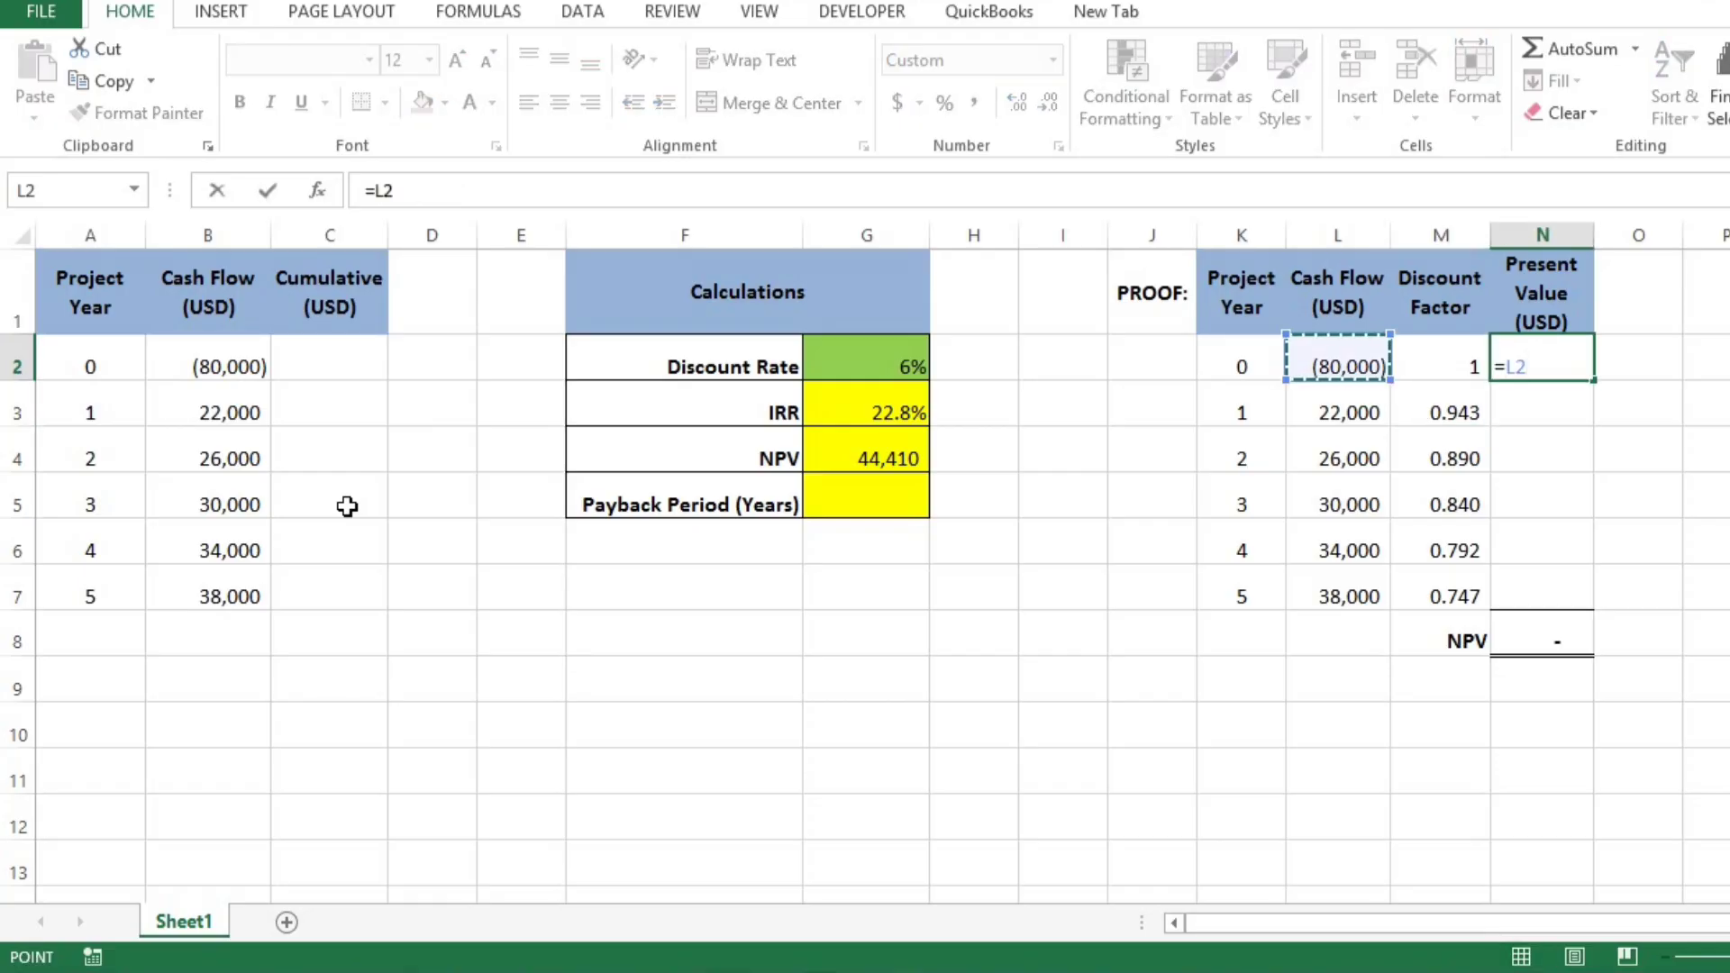
type("*")
key("Left")
key("Return")
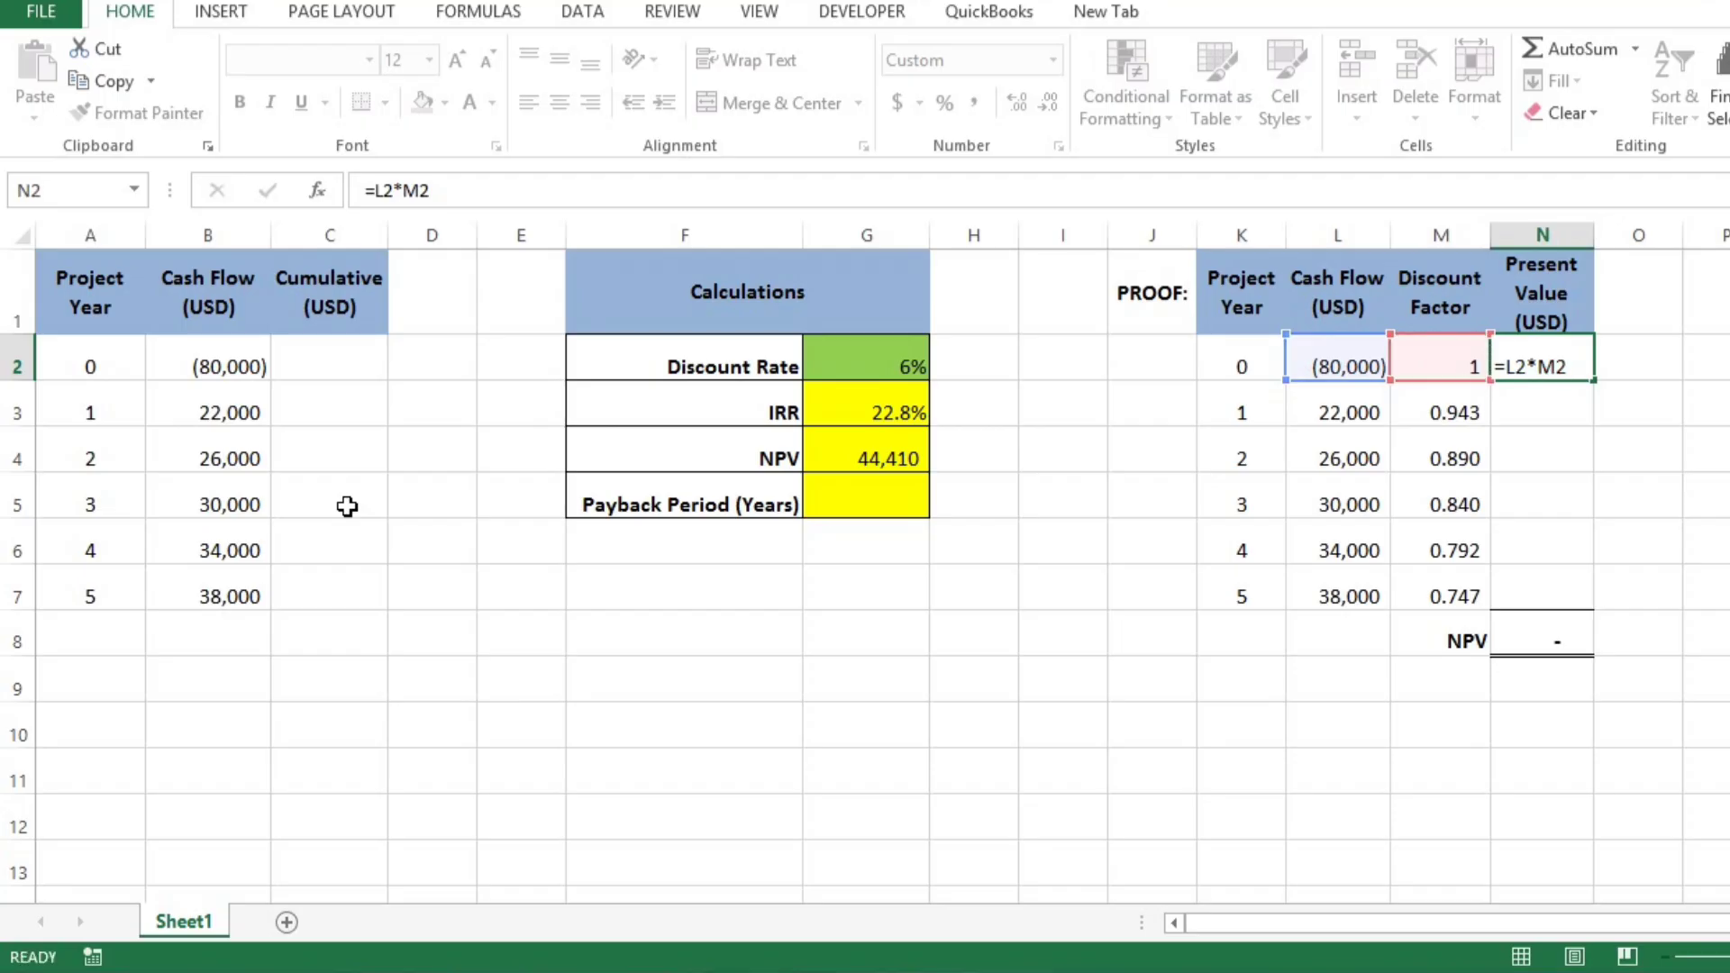
Copy the present value formula in N2 down through N7 and recalculate the sheet.
key("Up")
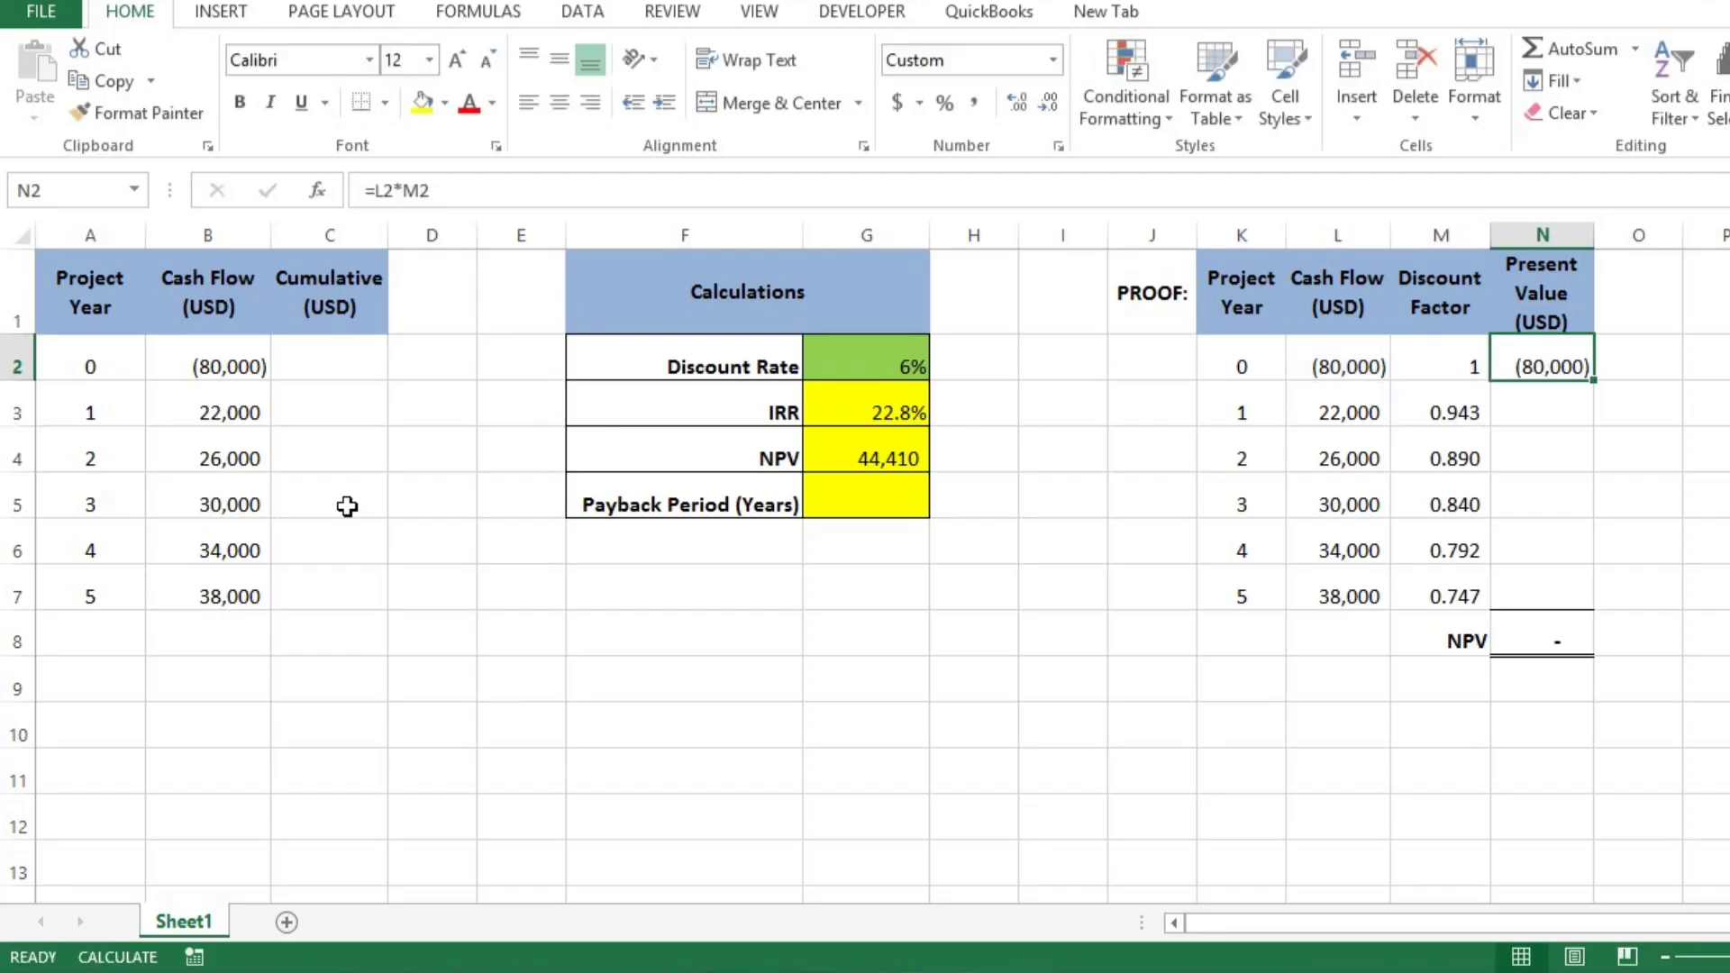
key("ctrl+c")
key("shift+Down")
key("shift+Down")
key("shift+Down")
key("shift+Down")
key("shift+Down")
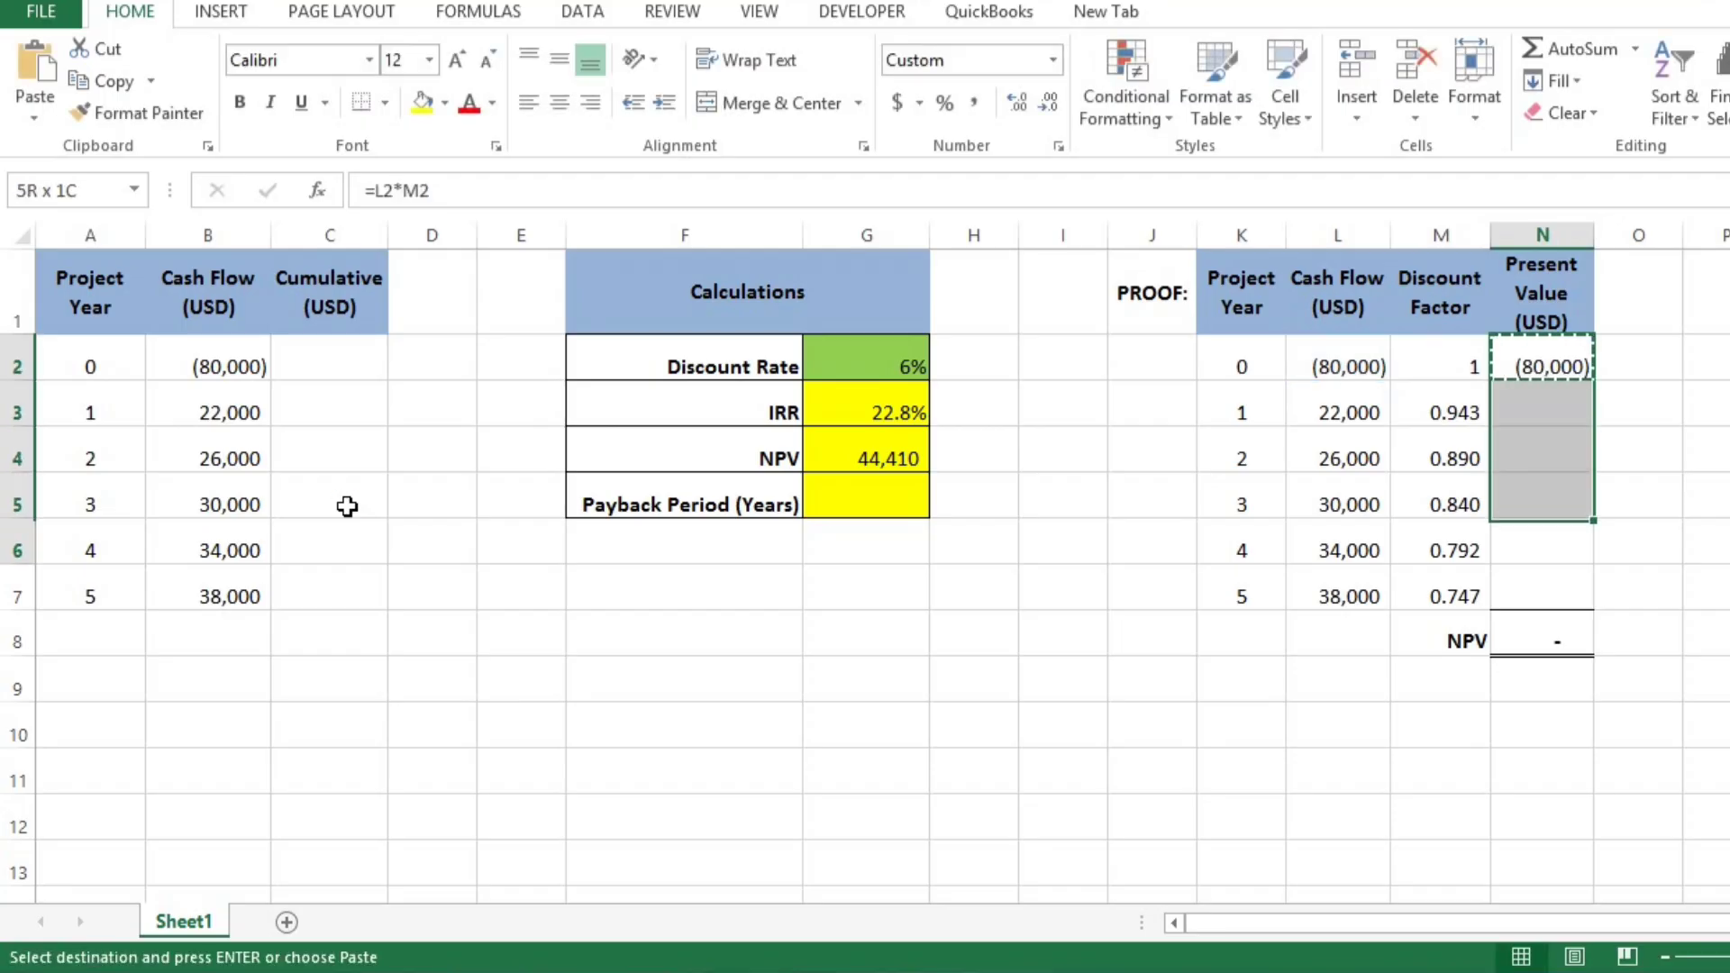
key("Return")
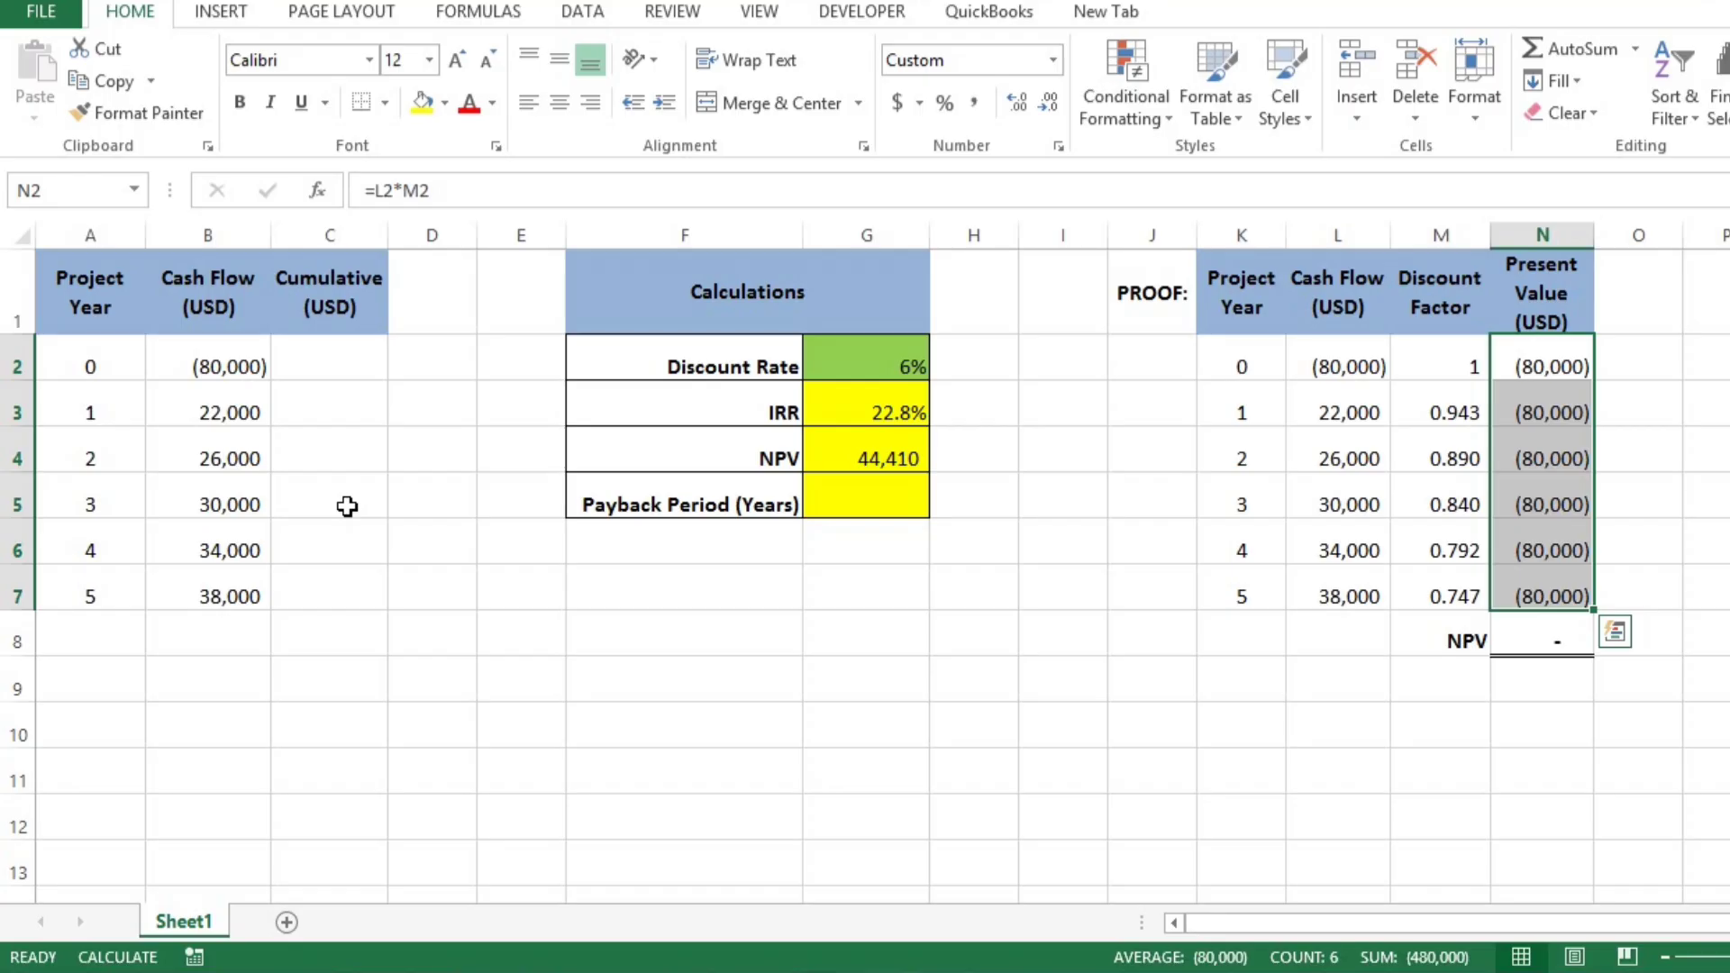
key("F9")
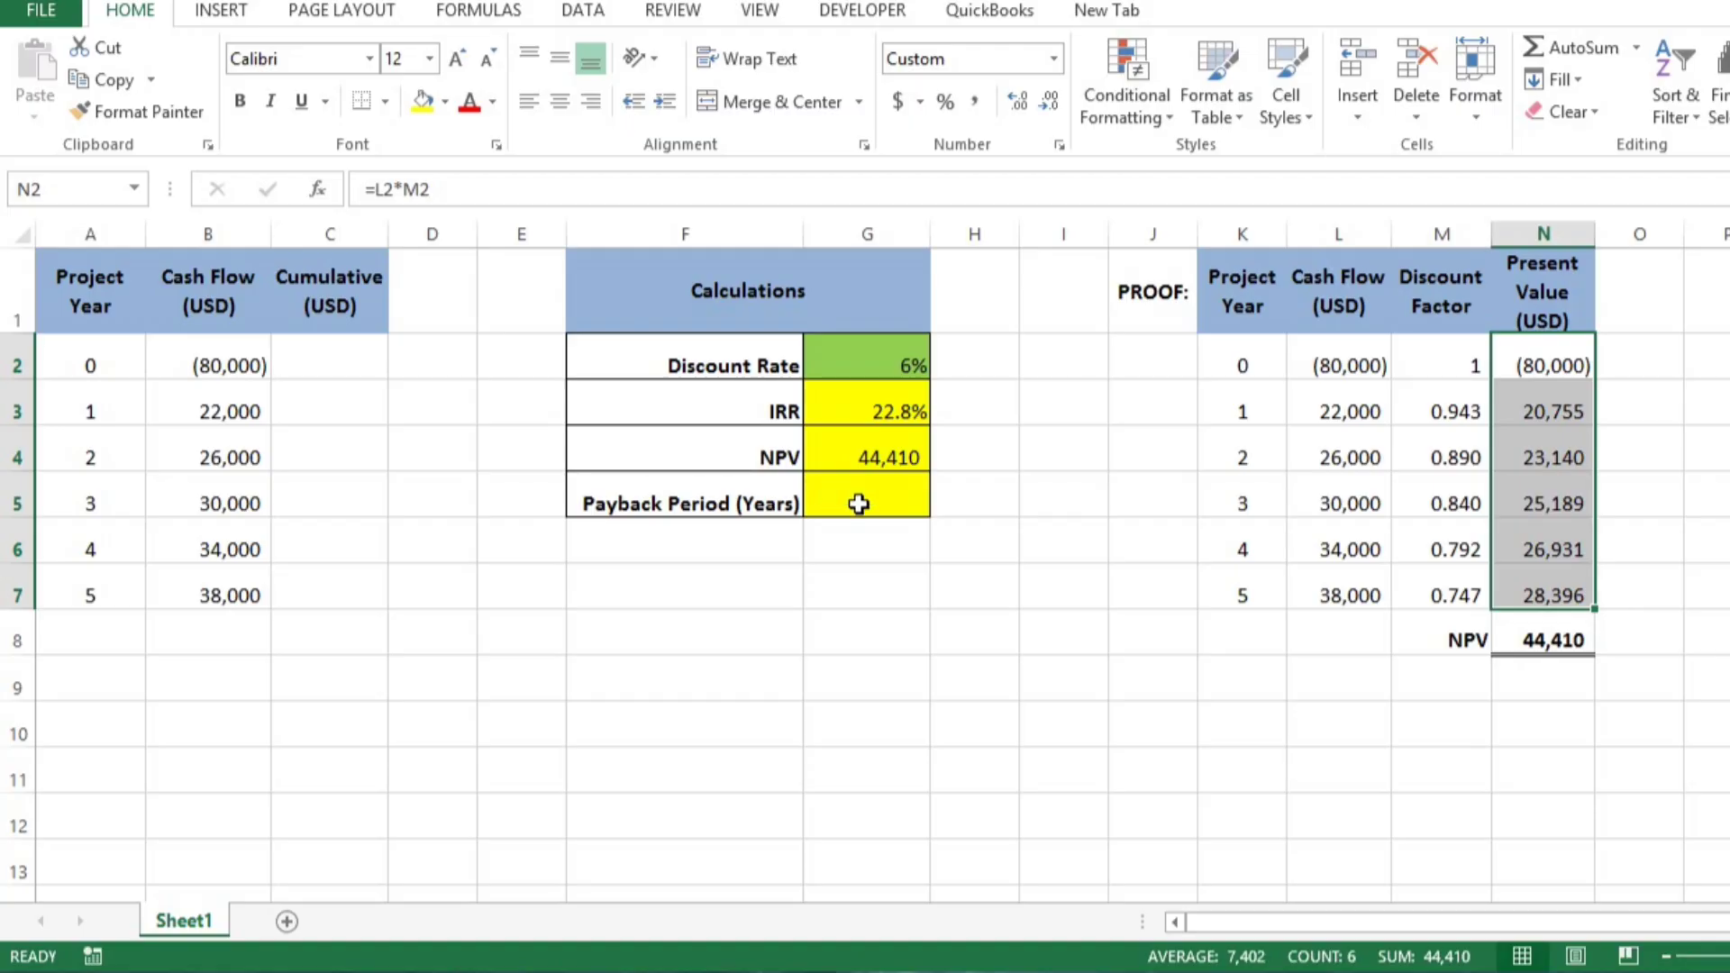
Start the cumulative cash flow column by setting C2 to =B2.
left_click(330, 377)
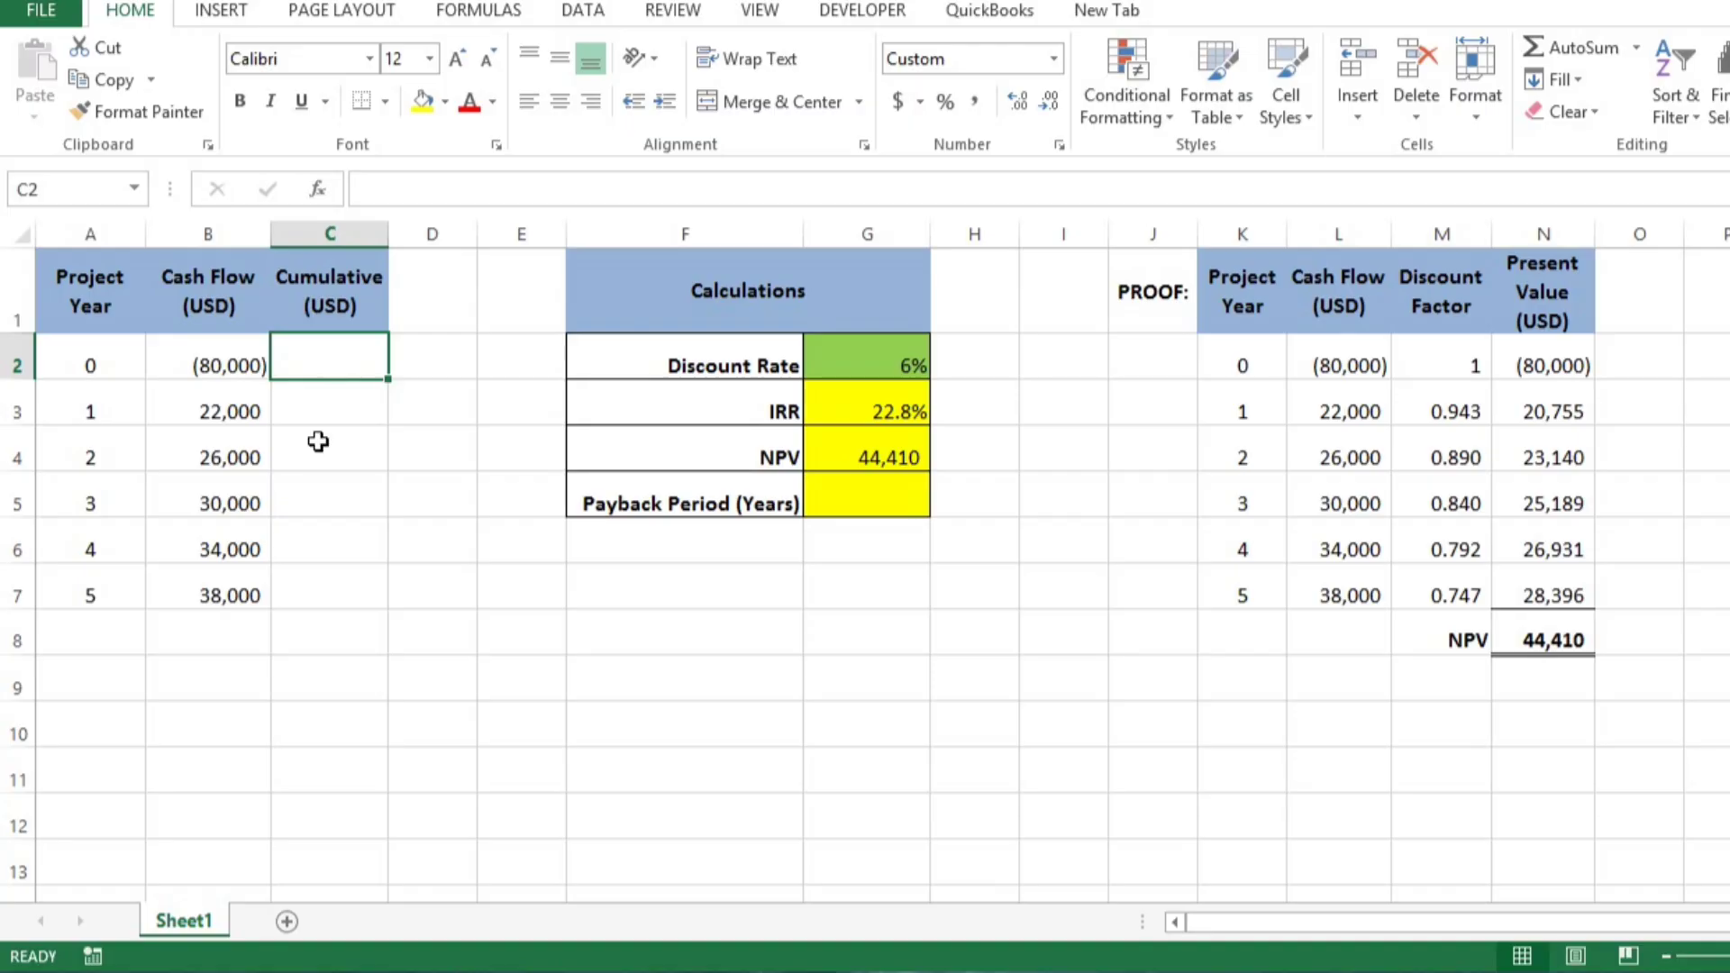
type("=")
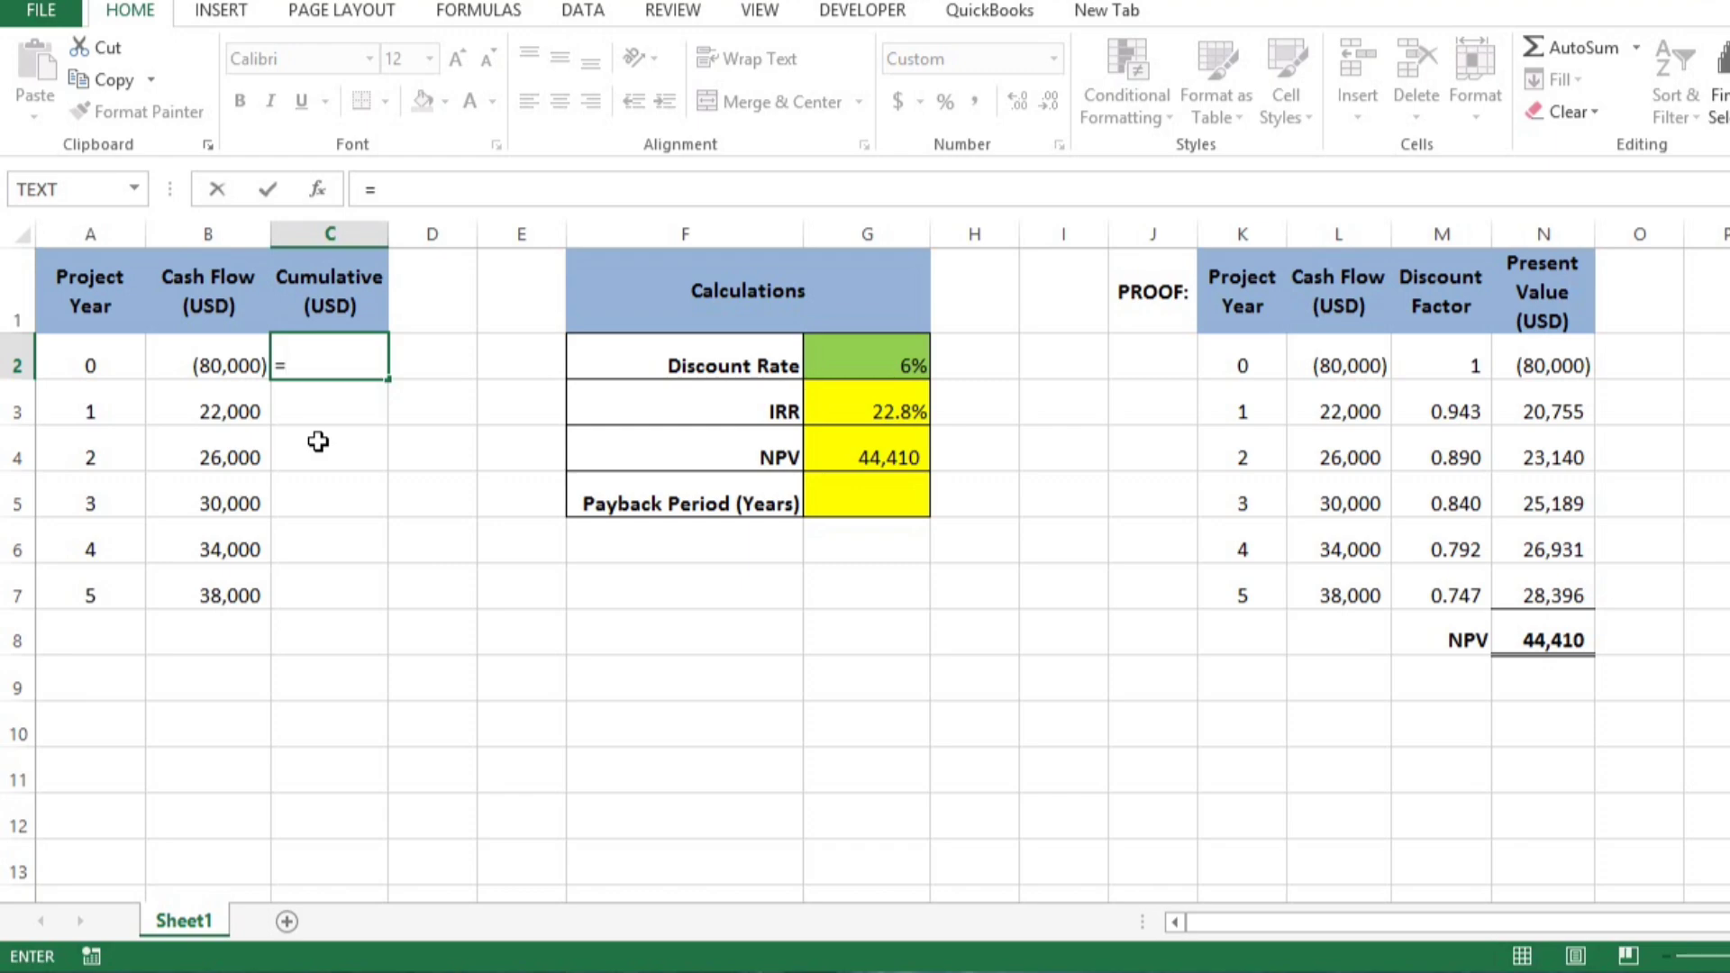
key("Left")
key("Return")
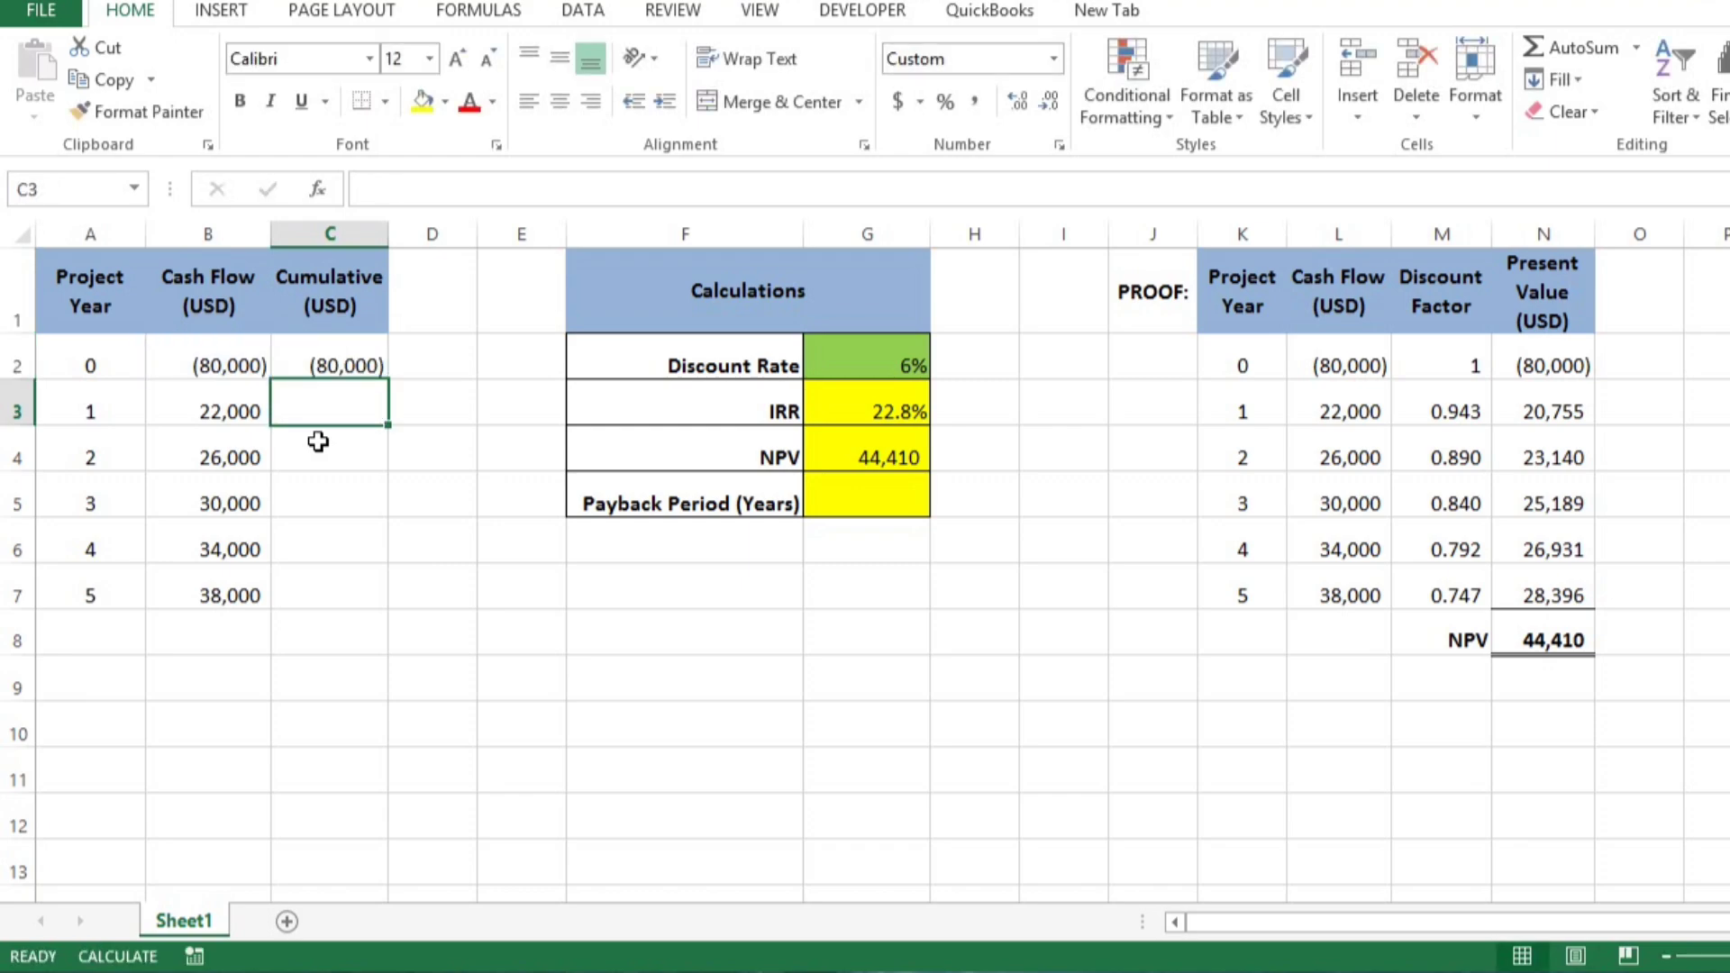
Calculate the year 1 cumulative cash flow in C3 with =C2+B3.
type("=")
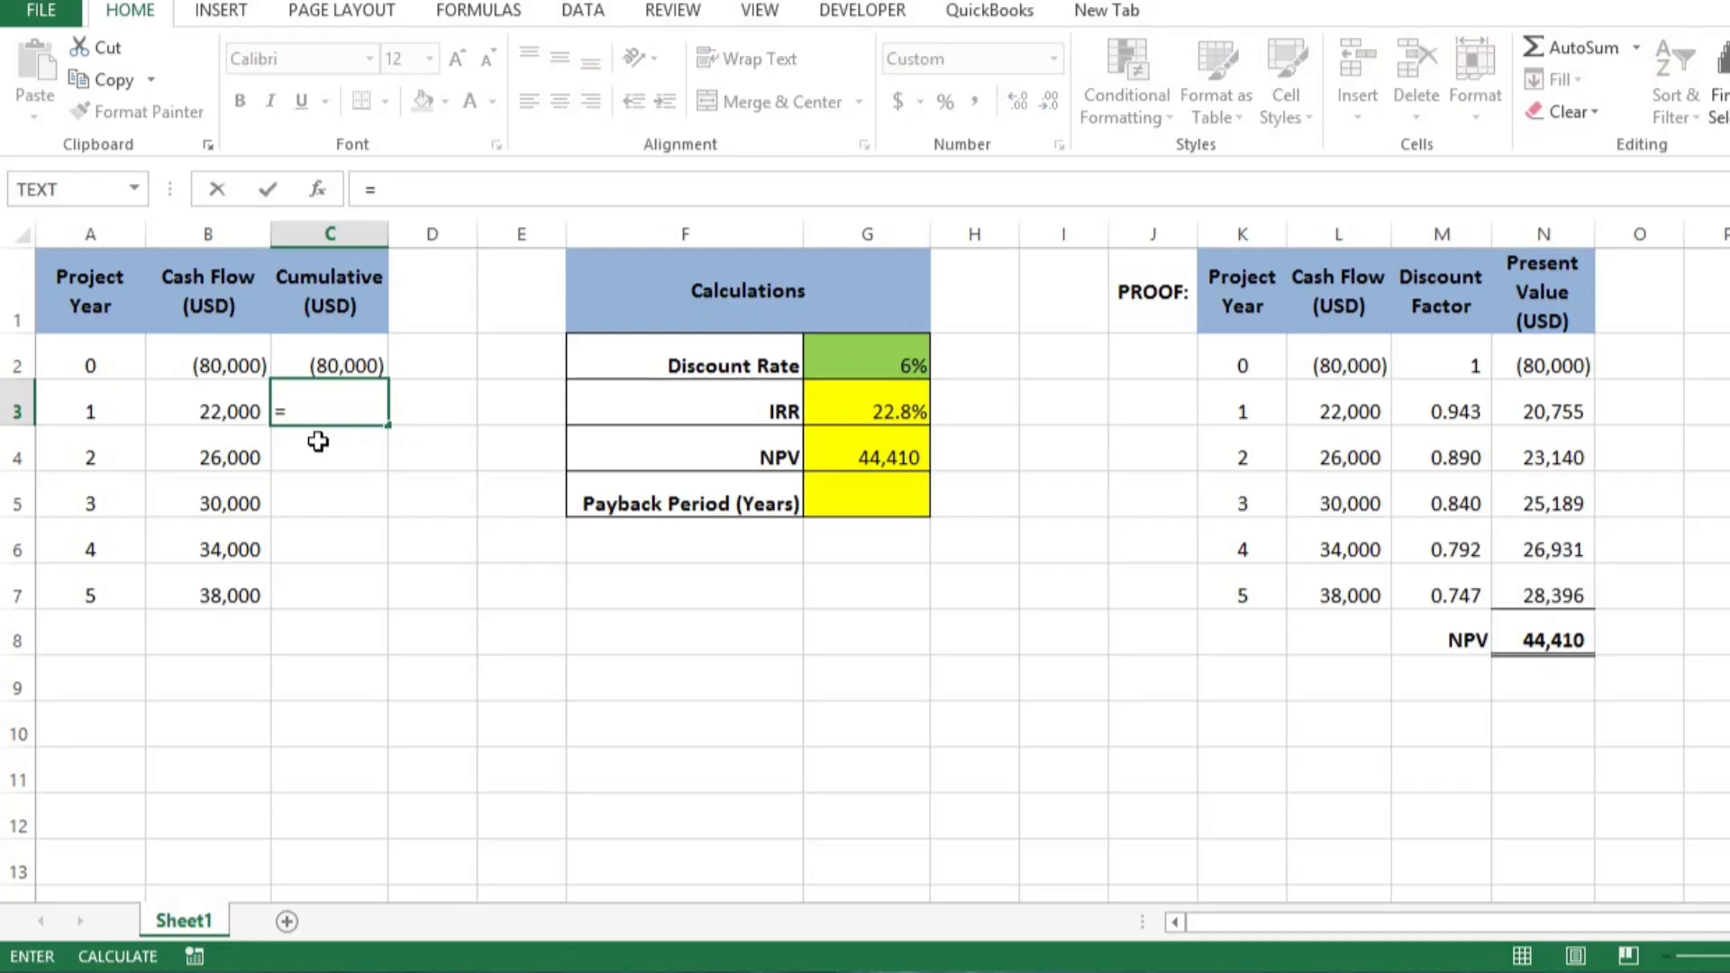
key("Up")
type("+")
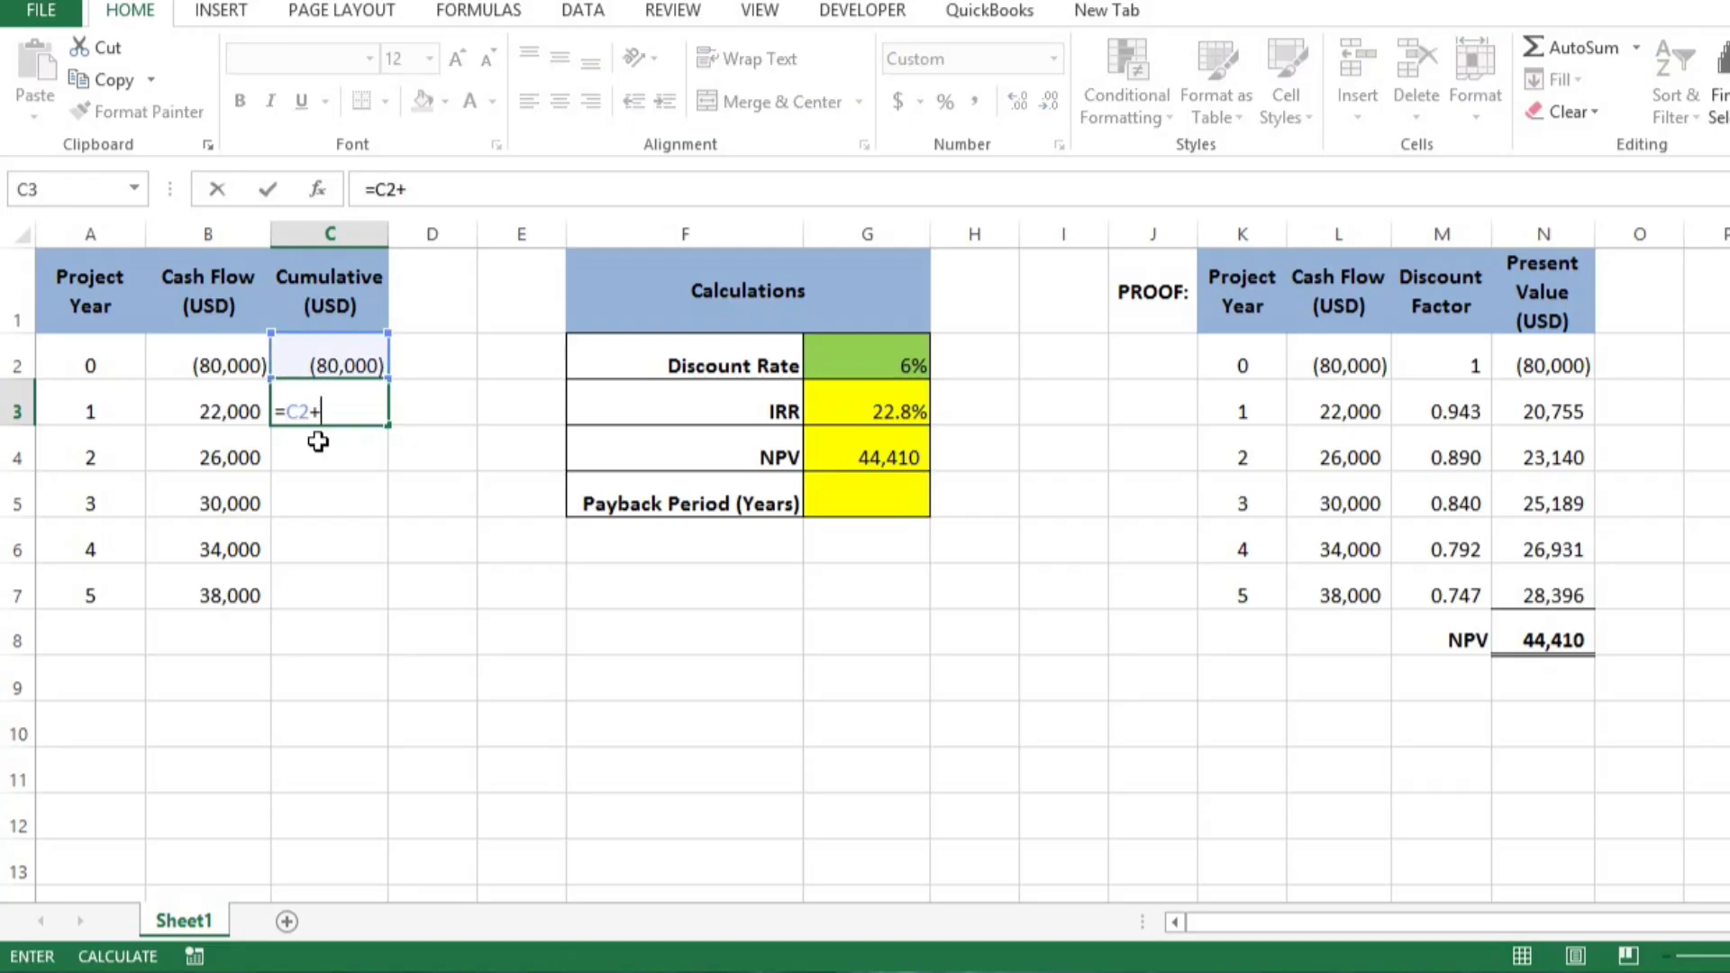
key("Left")
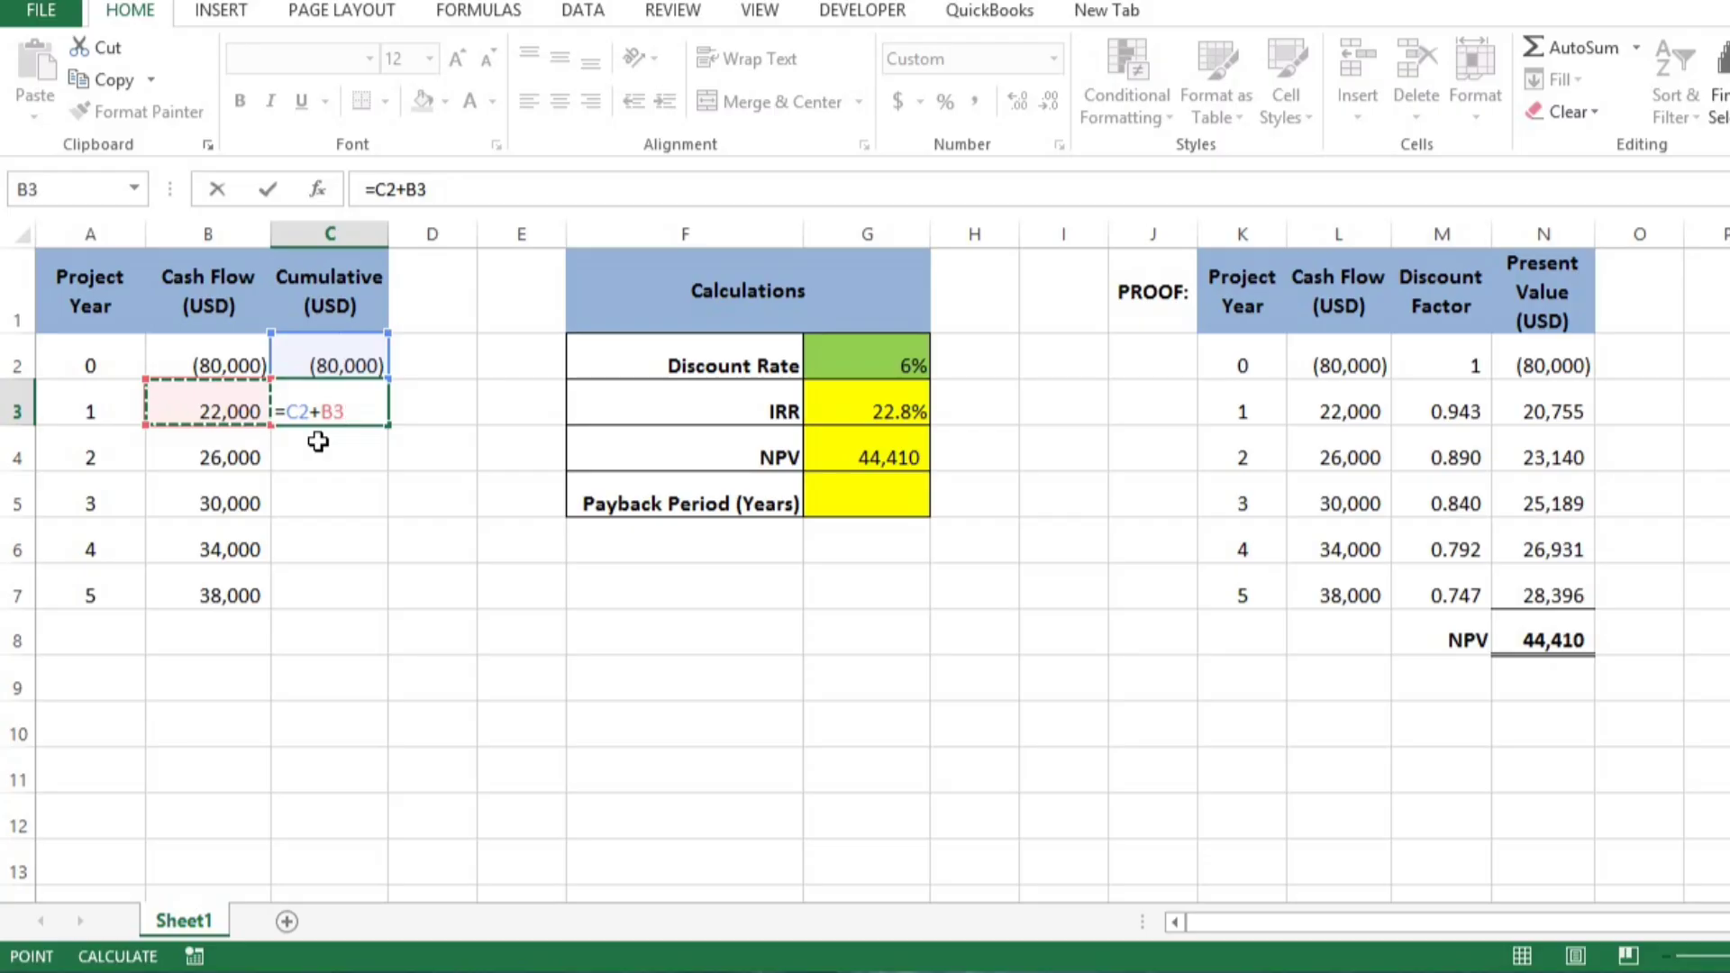
key("Return")
Copy the cumulative formula in C3 down through C7 for years 2 to 5.
key("Up")
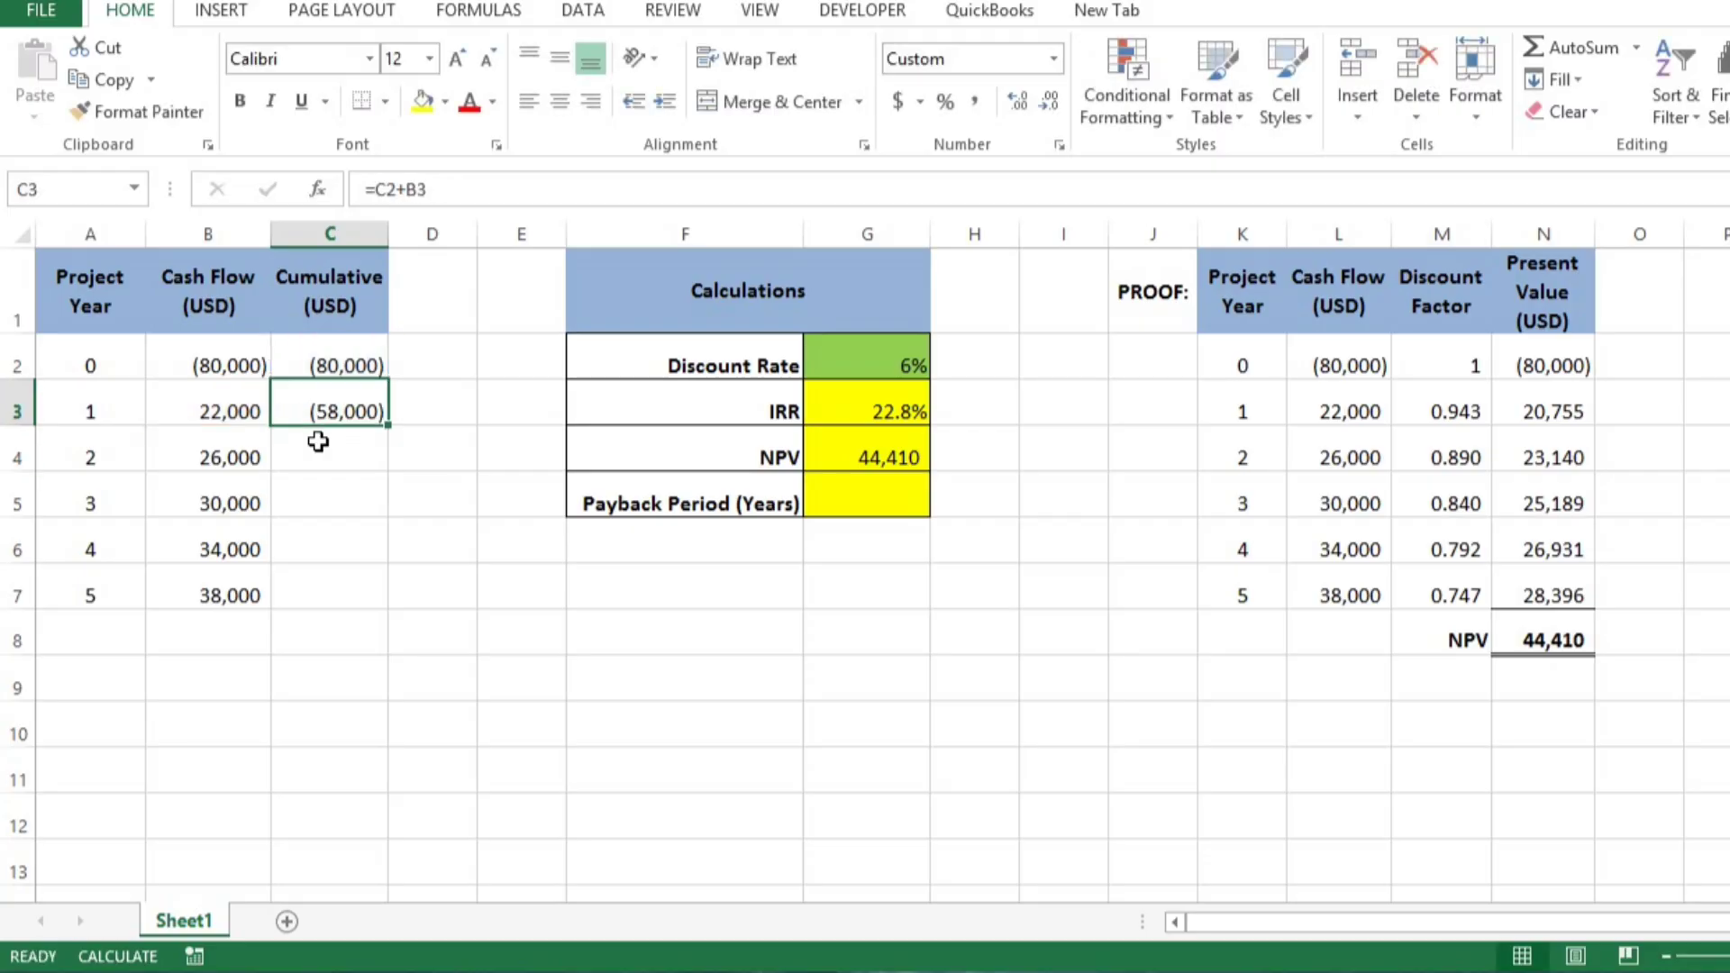
key("ctrl+c")
key("shift+Down")
key("shift+Down")
key("shift+Down")
key("shift+Down")
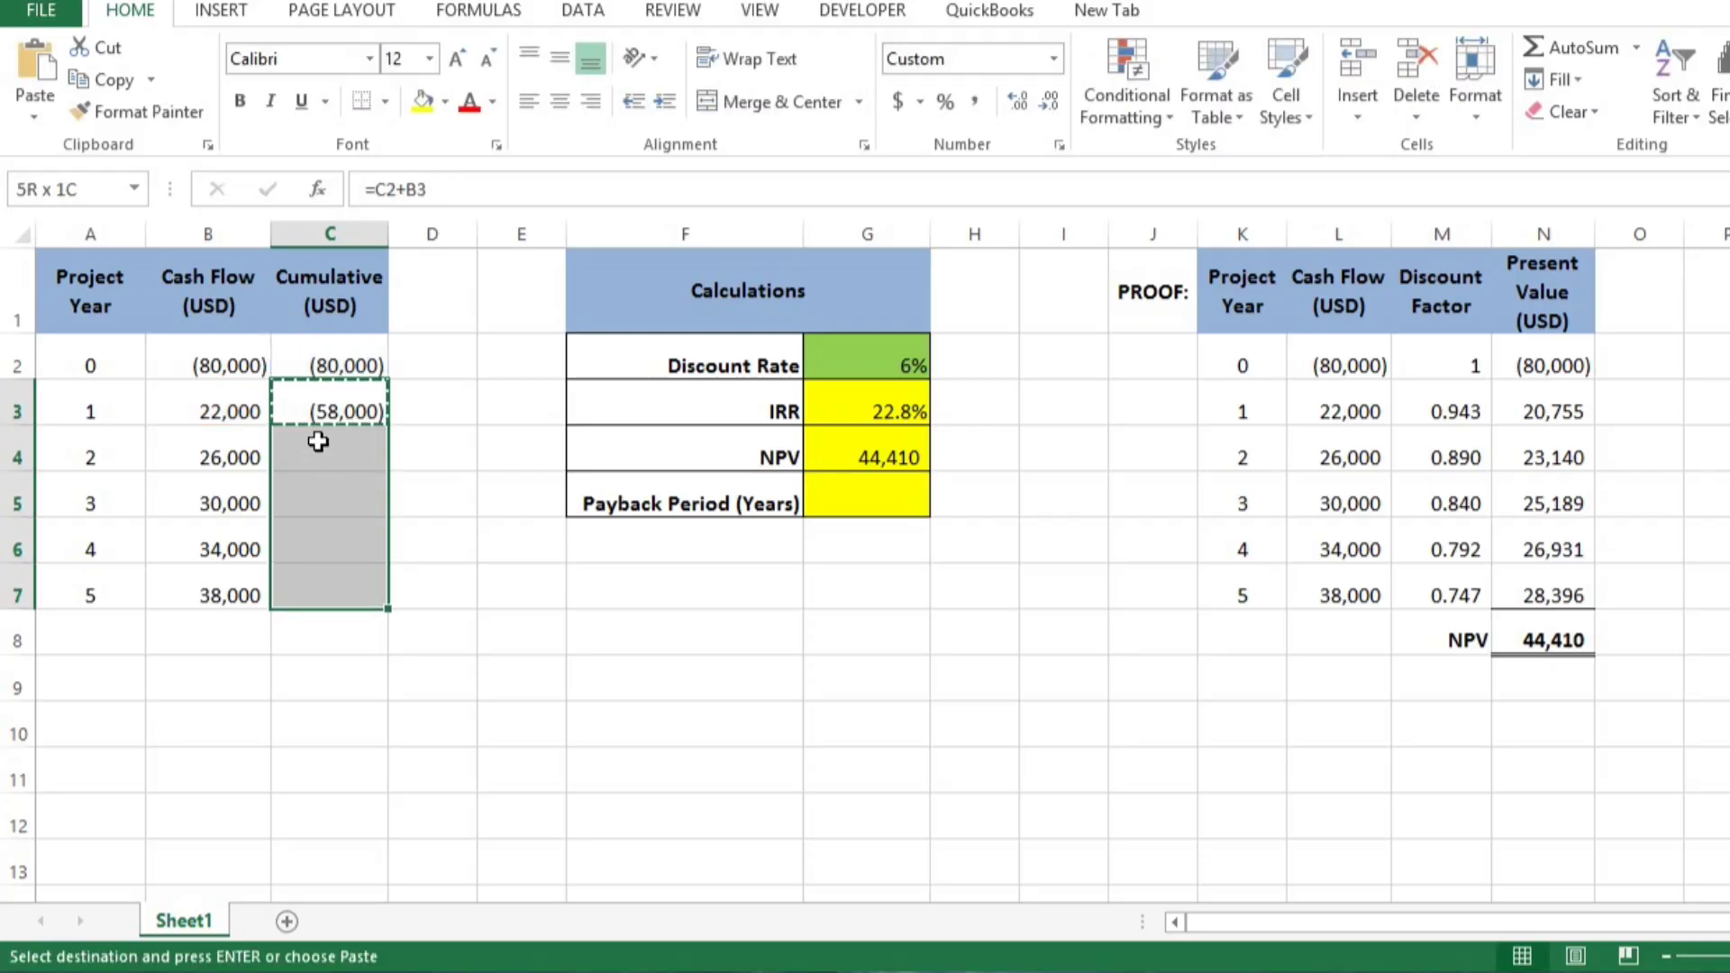
key("Return")
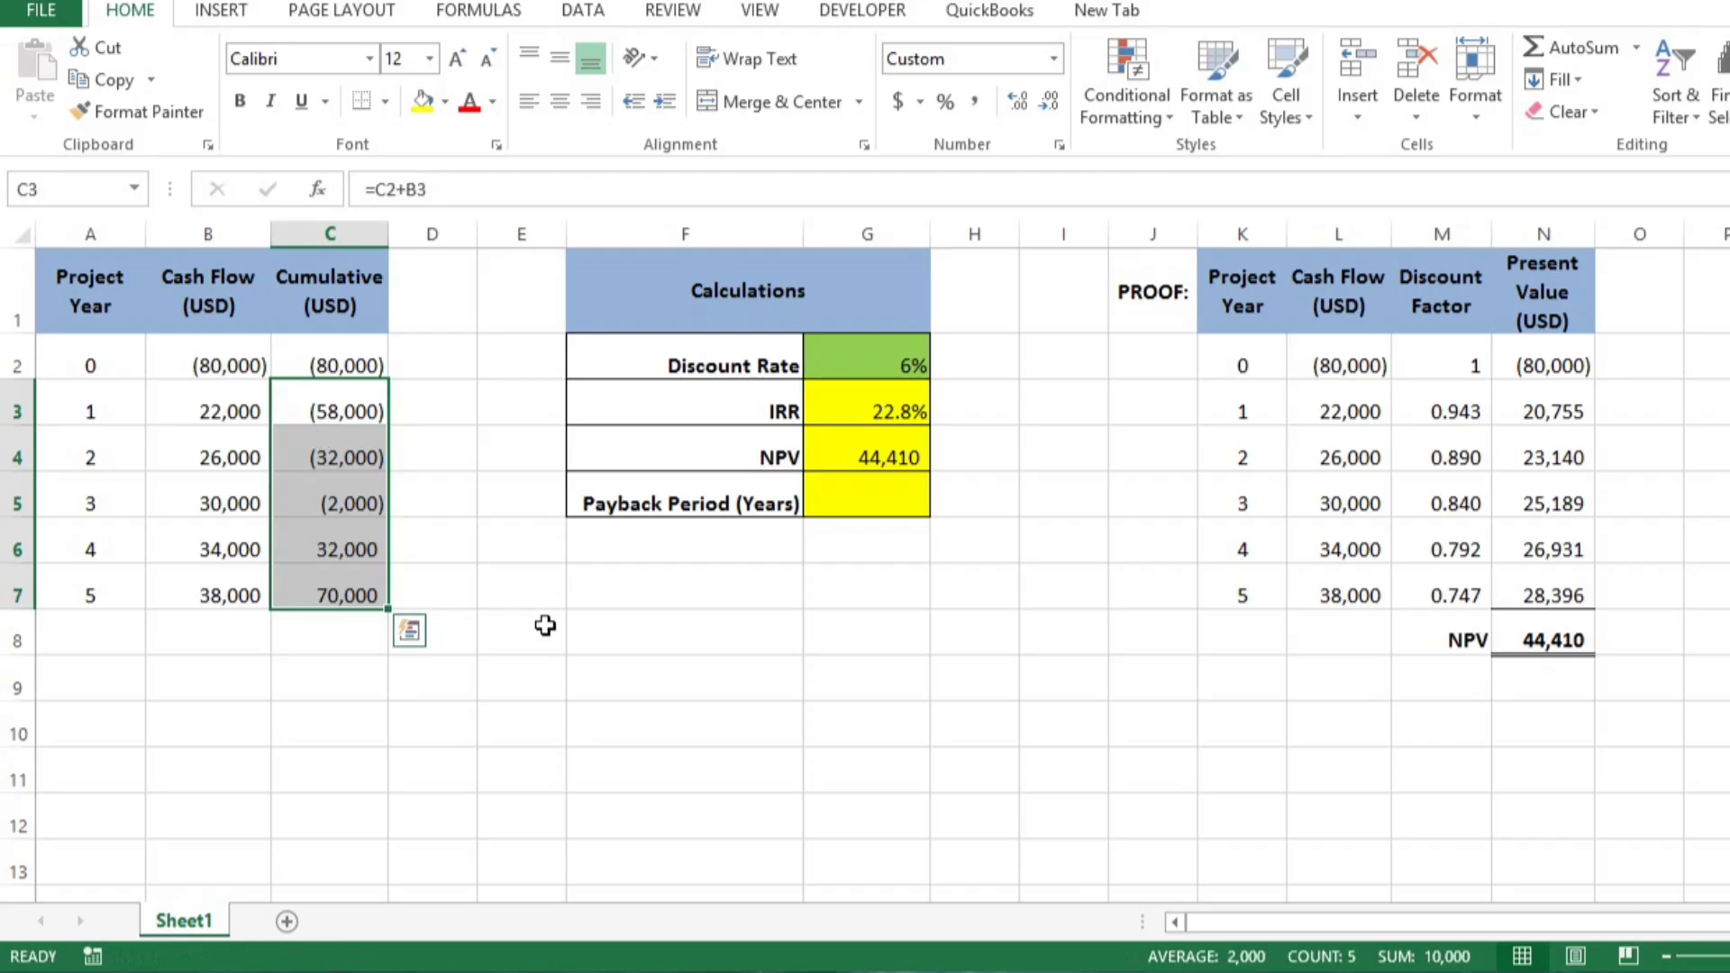
left_click(545, 625)
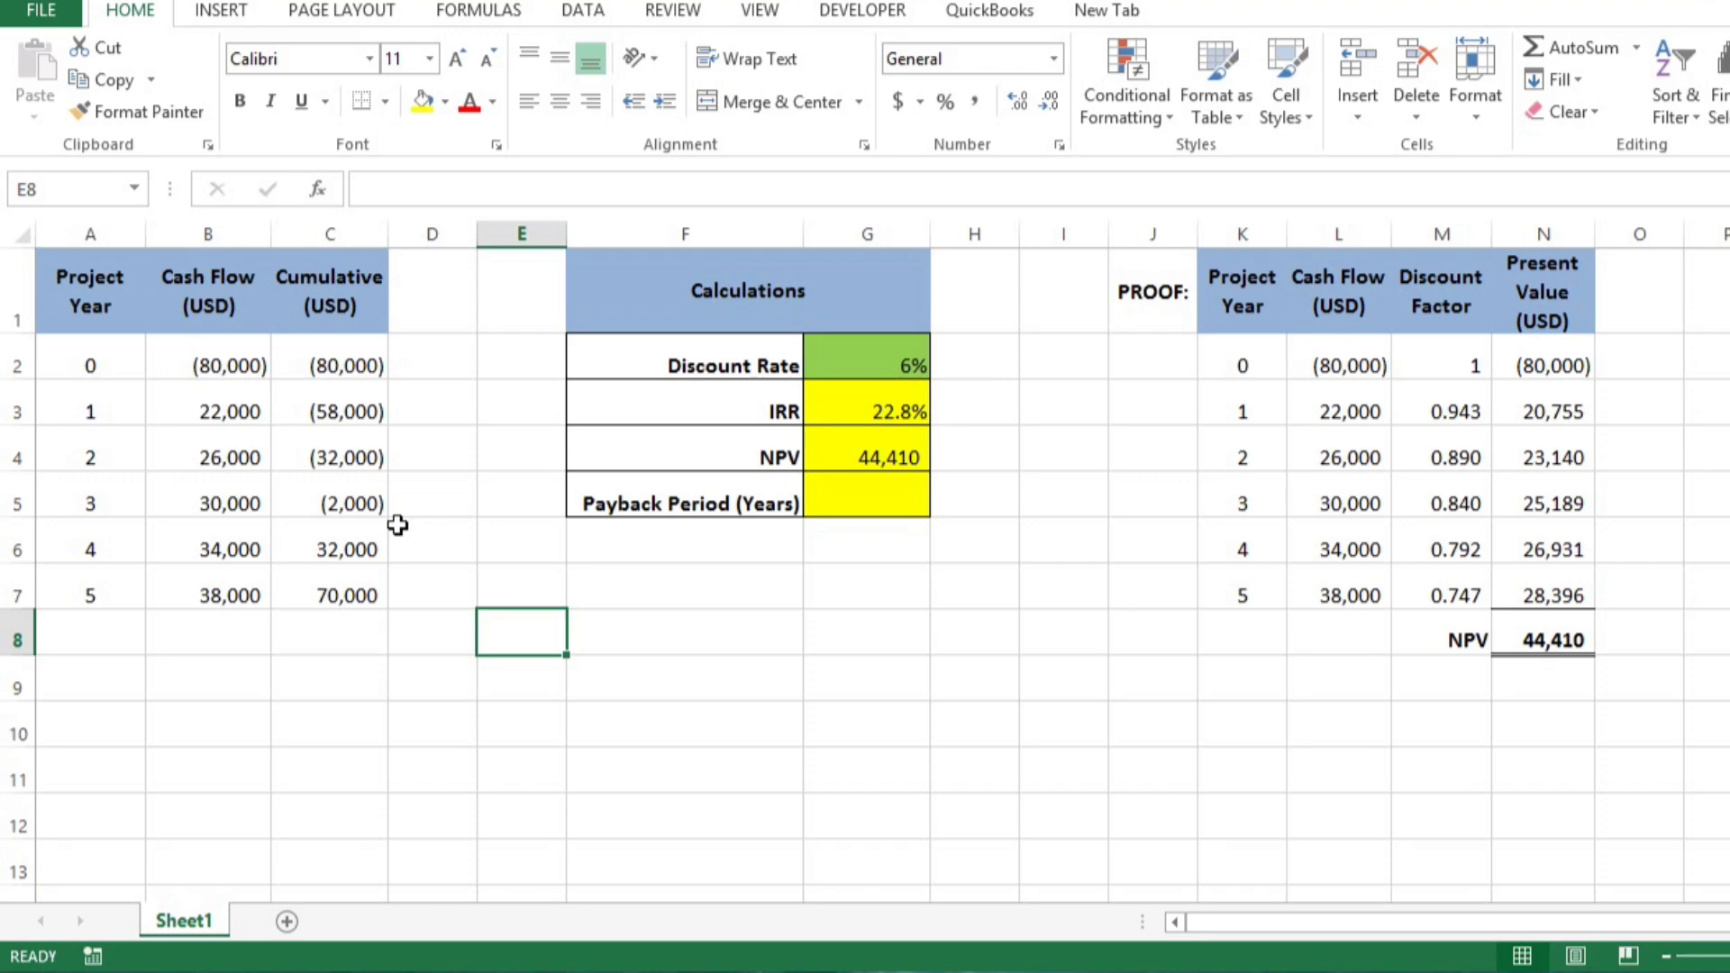
Begin the payback period formula in G5 with a LOOKUP of 0 in the cumulative range C2:C7, as =LOOKUP(0,C2:C7,.
left_click(880, 510)
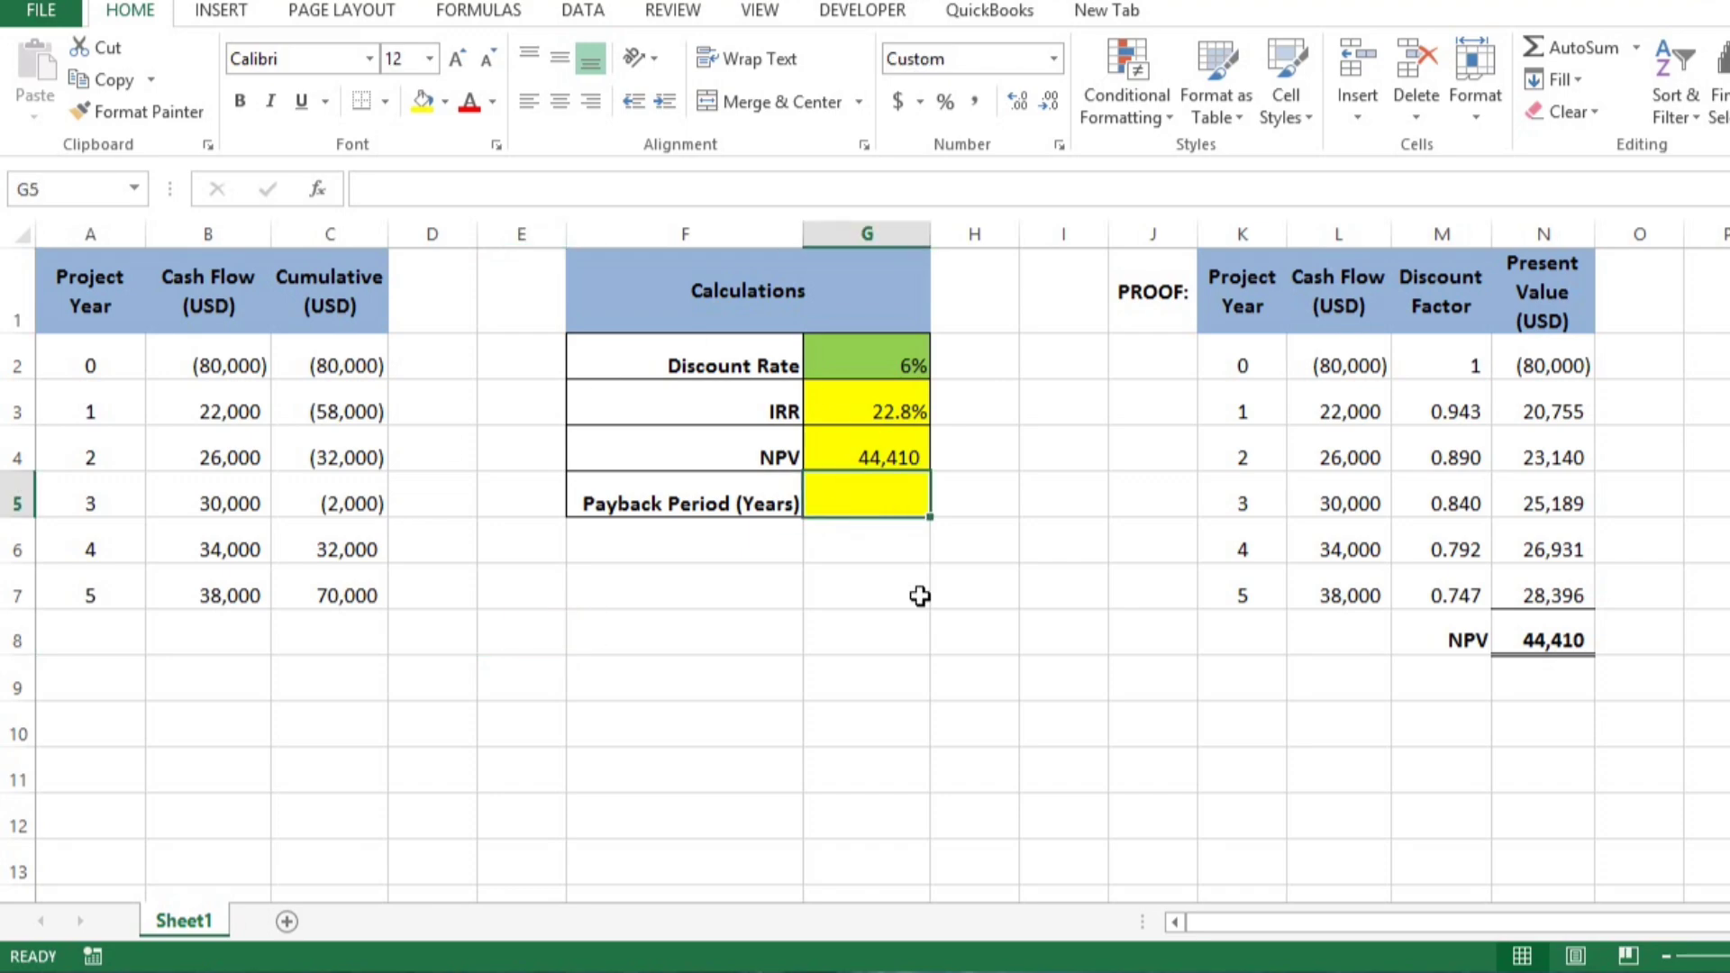
type("=")
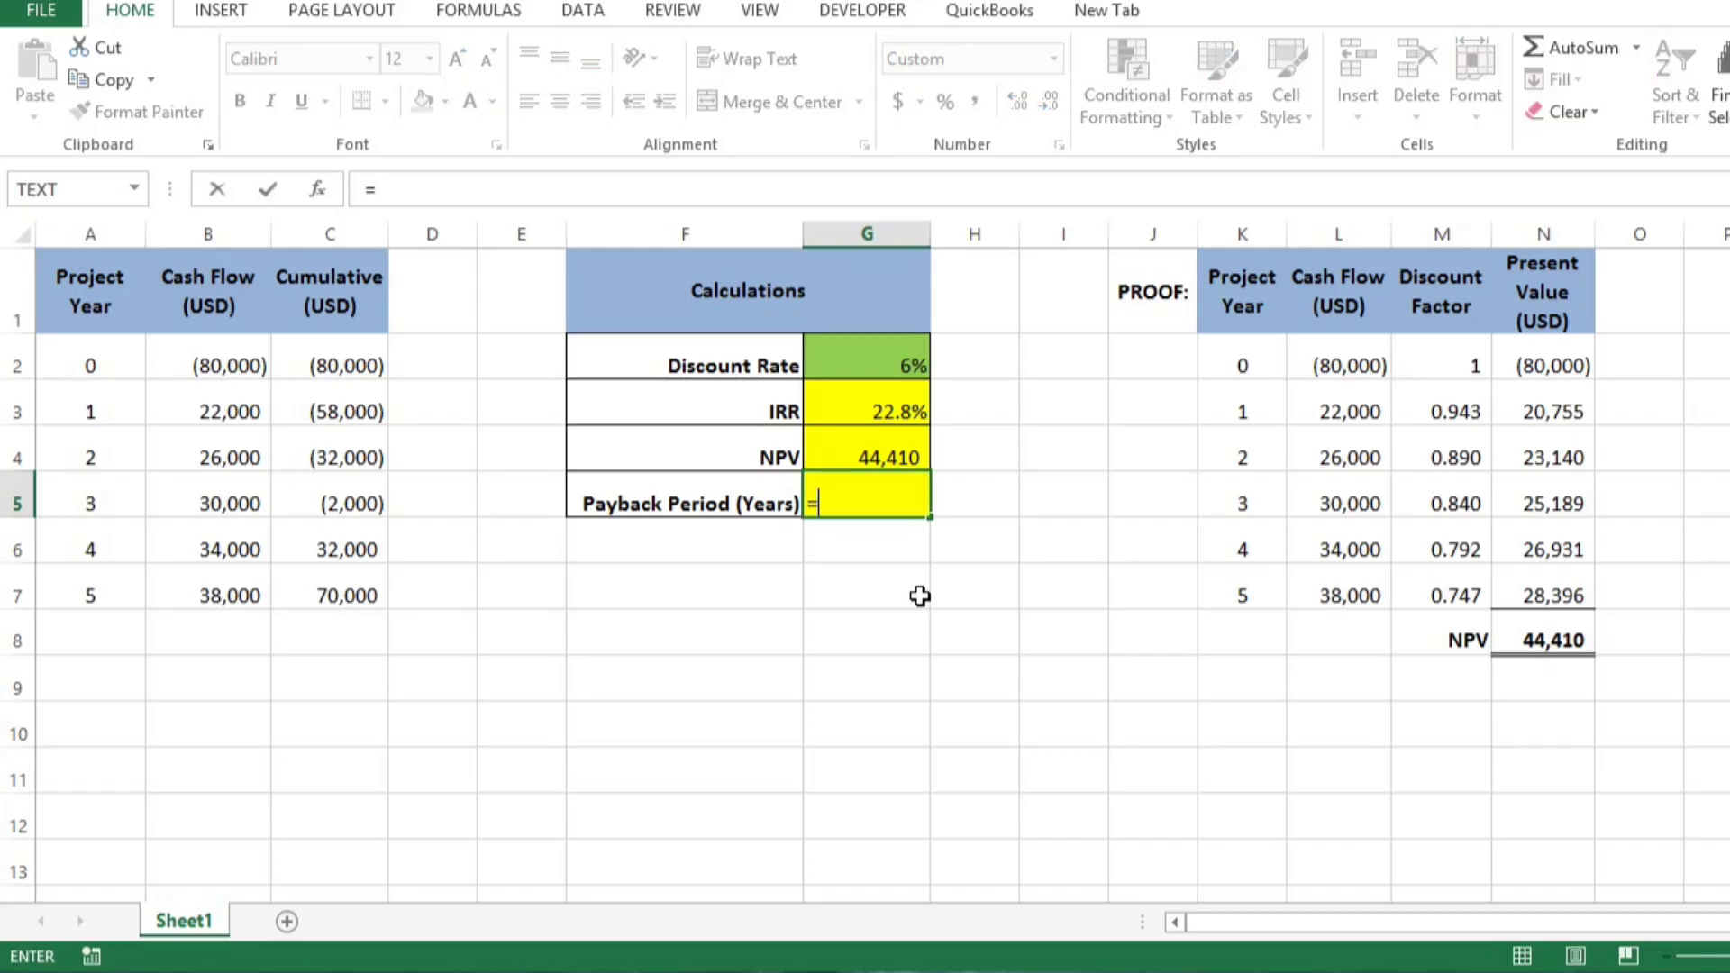
type("lookup")
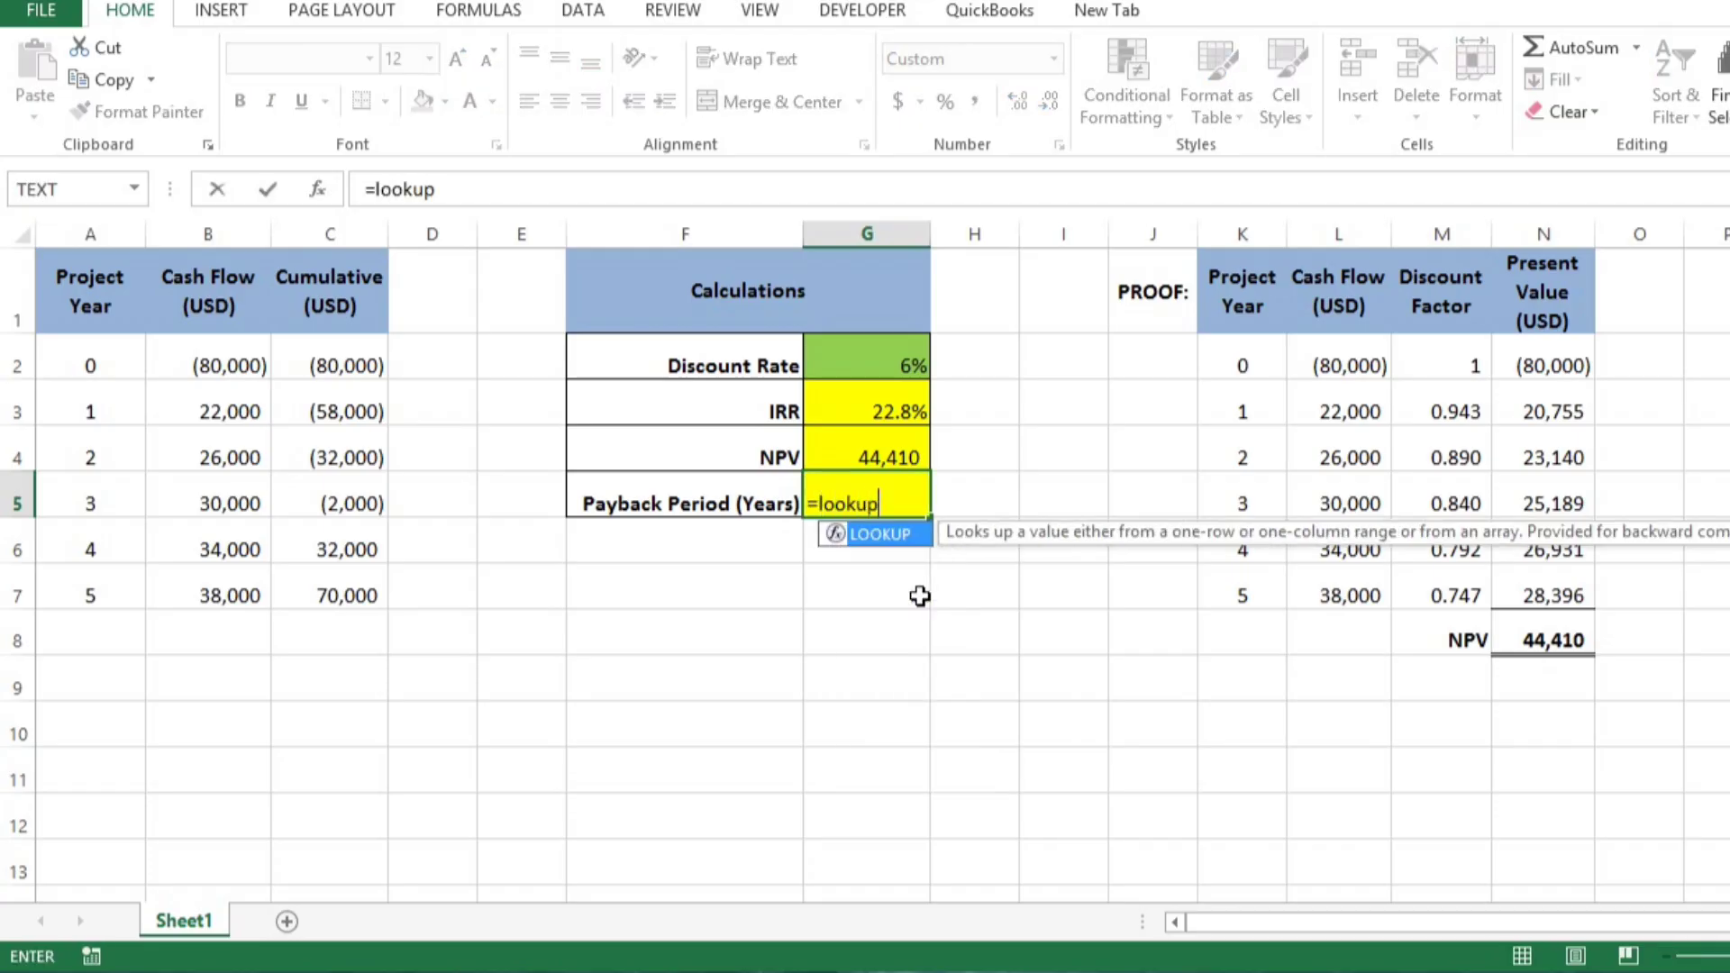
key("Tab")
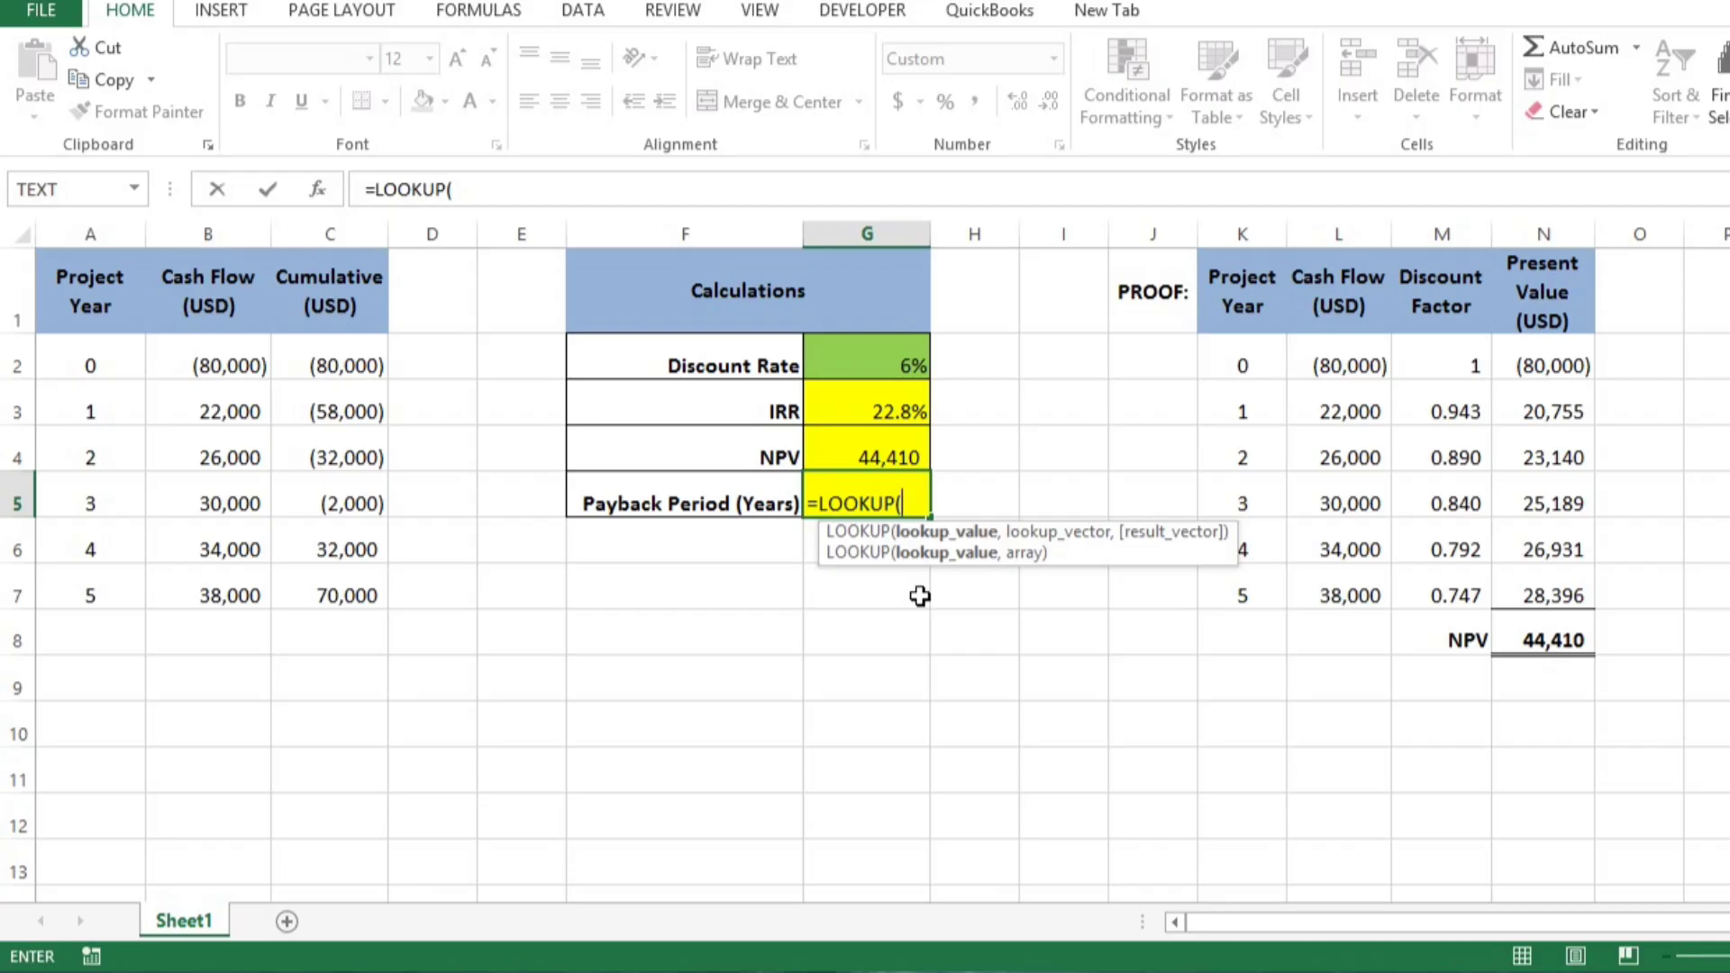
type("0,")
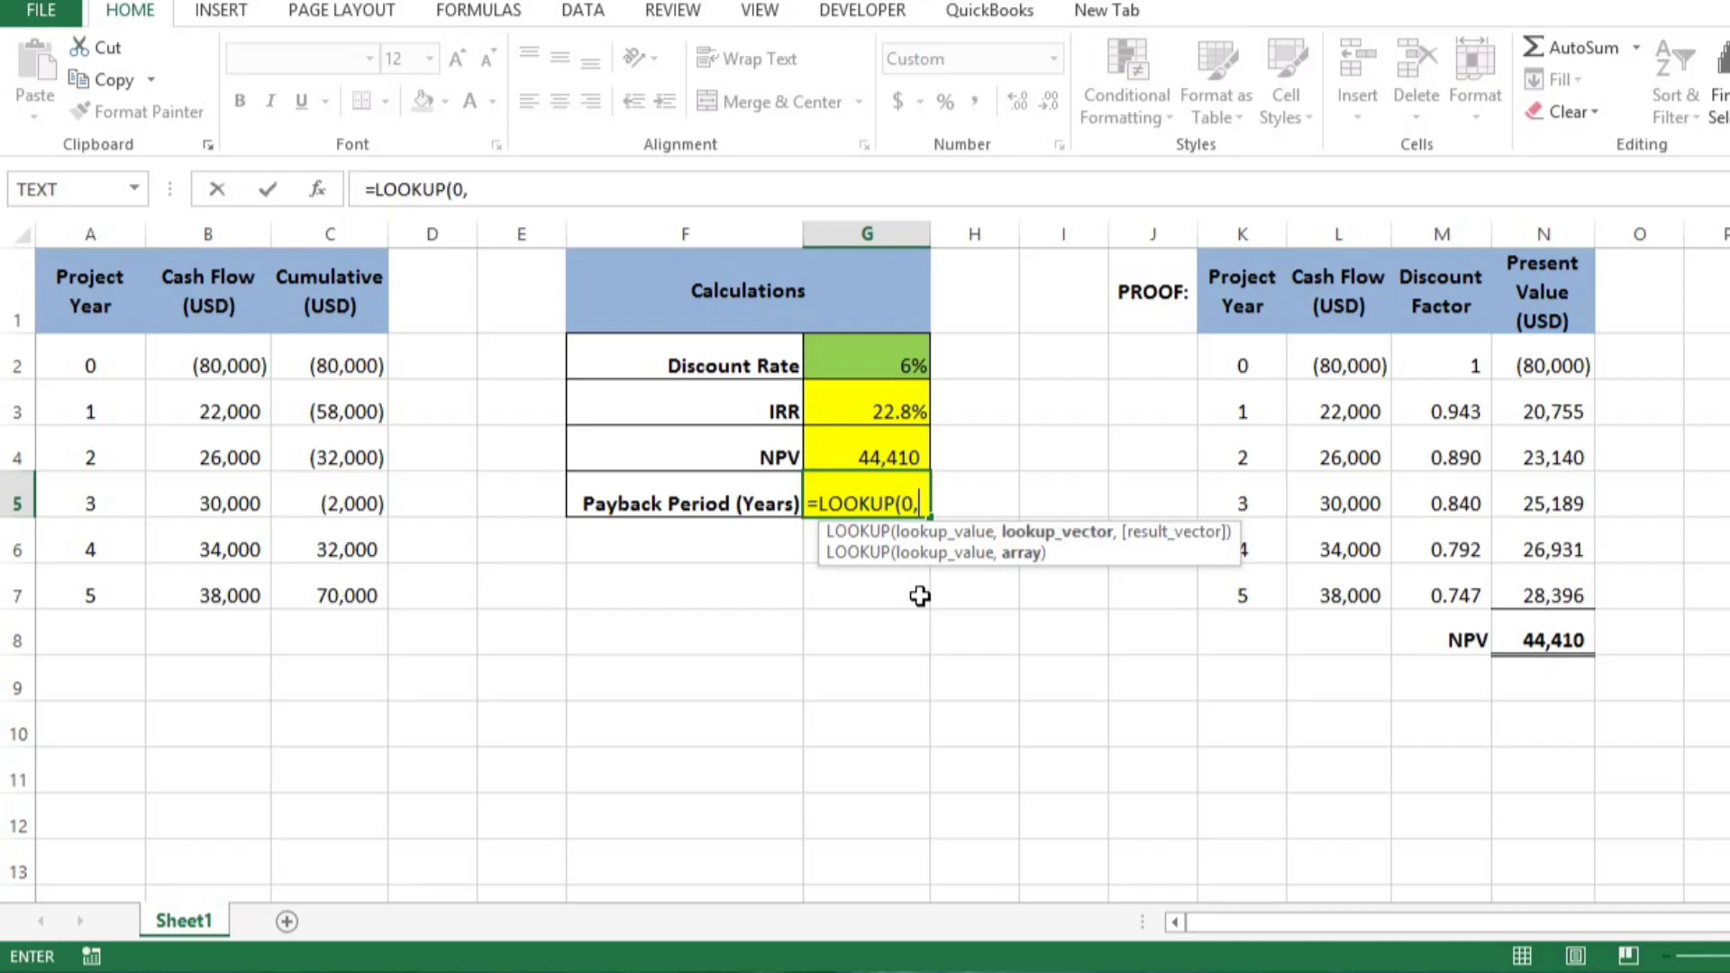
left_click(369, 370)
key("shift+Down")
key("shift+Down")
key("shift+Down")
key("shift+Down")
key("shift+Down")
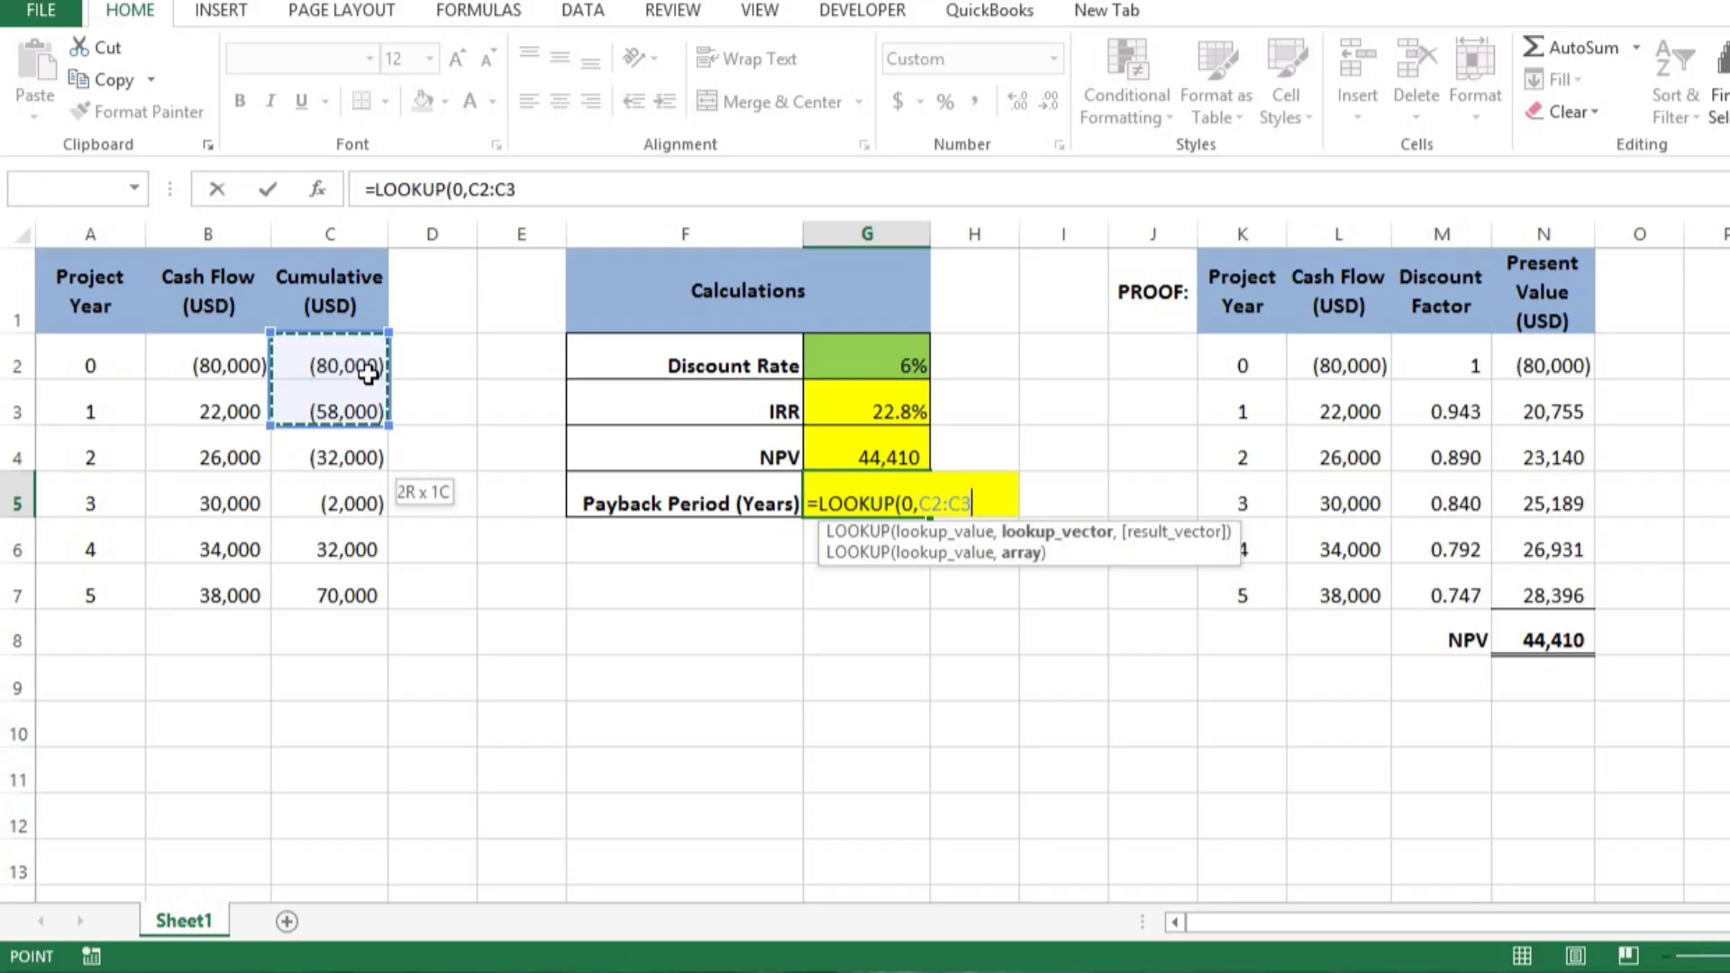
type(",")
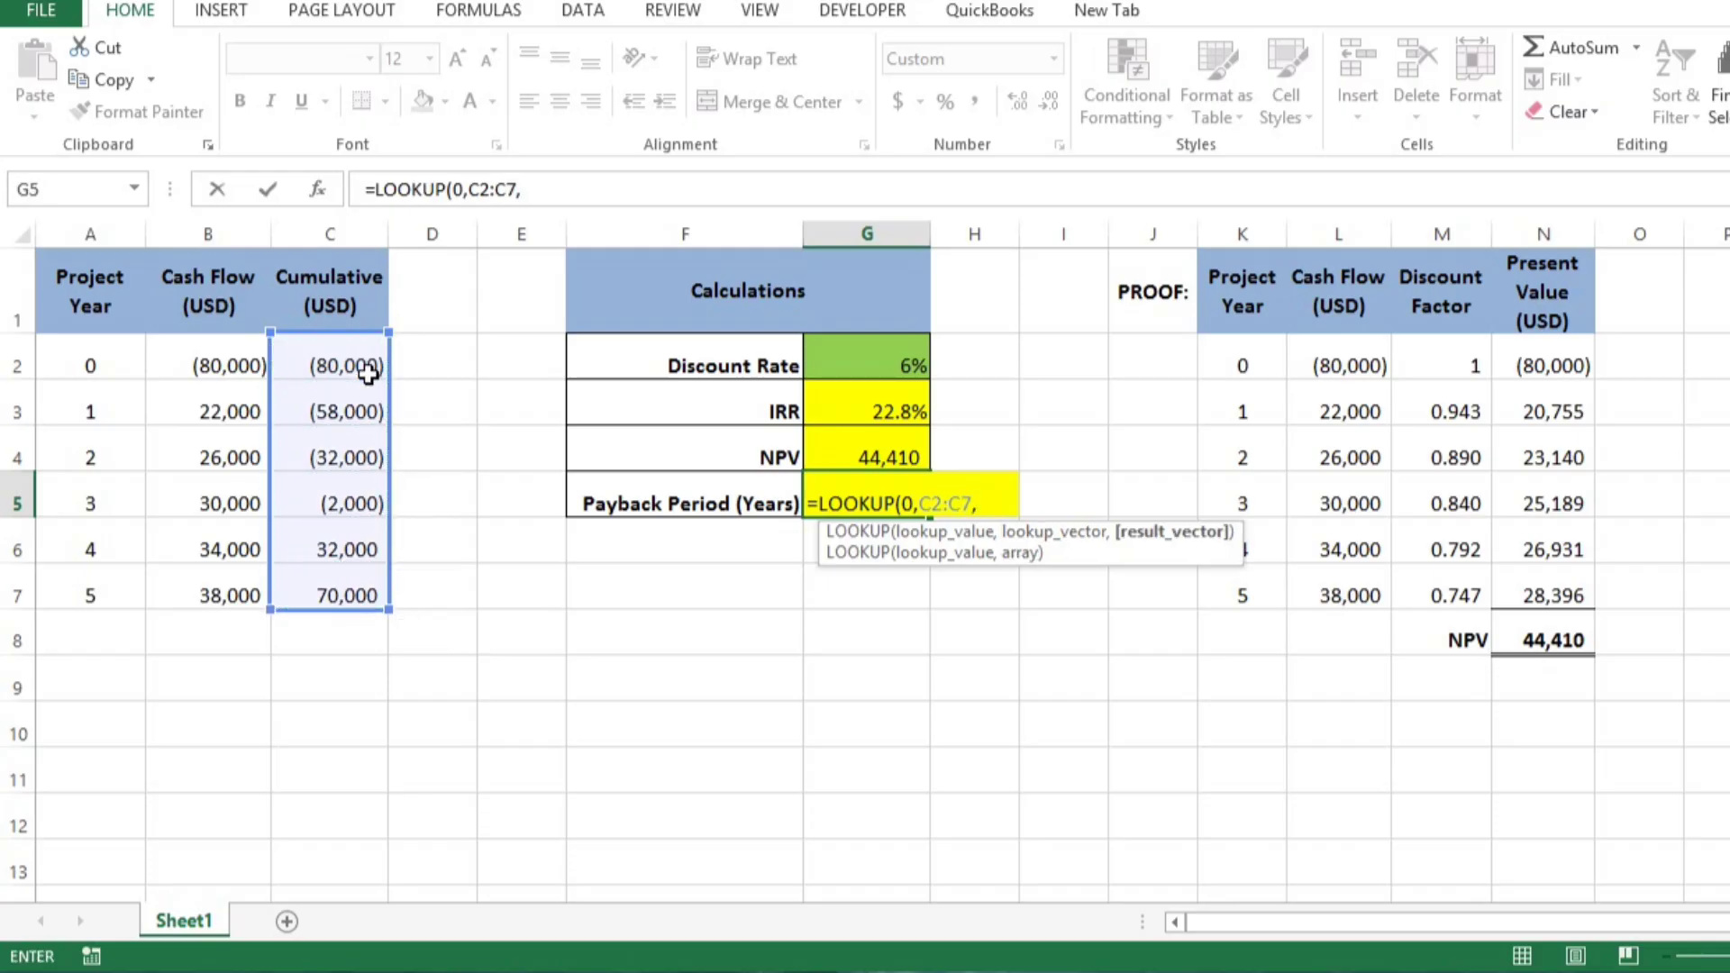
Open the bracketed result vector of the LOOKUP with the project years A2:A7.
type("(")
left_click(116, 365)
key("shift+Down")
key("shift+Down")
key("shift+Down")
key("shift+Down")
key("shift+Down")
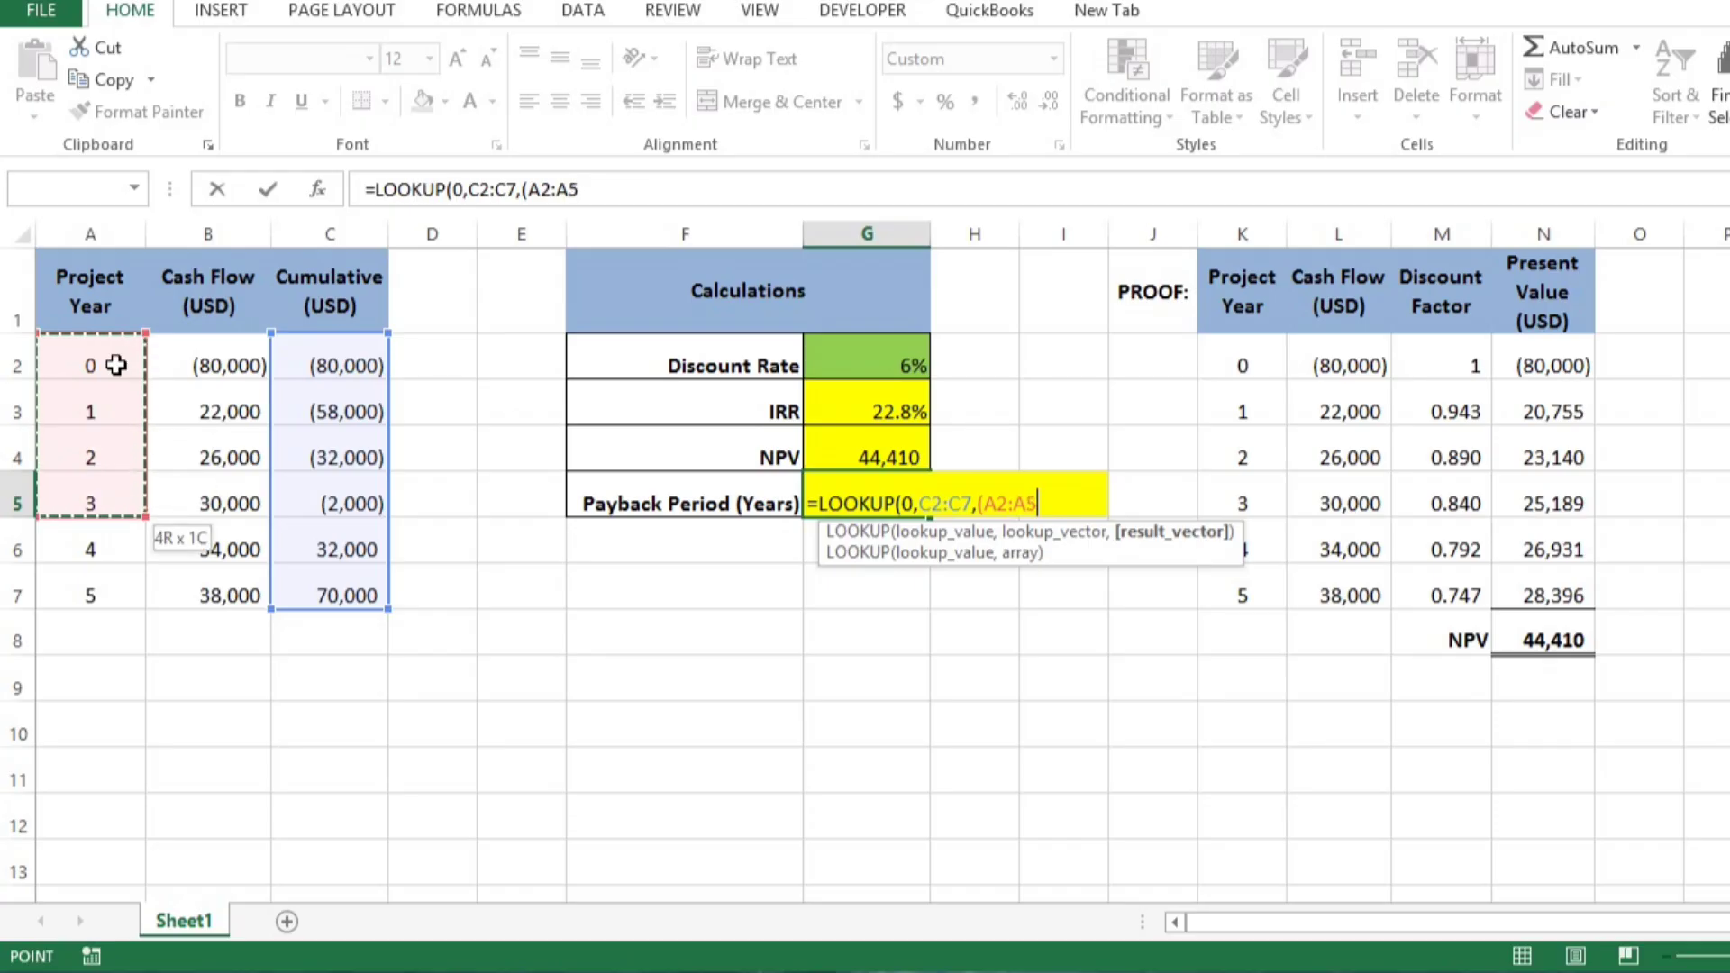
Subtract a bracketed term from the project years in the payback formula, opening it with the cumulative range C2:C7.
type("-")
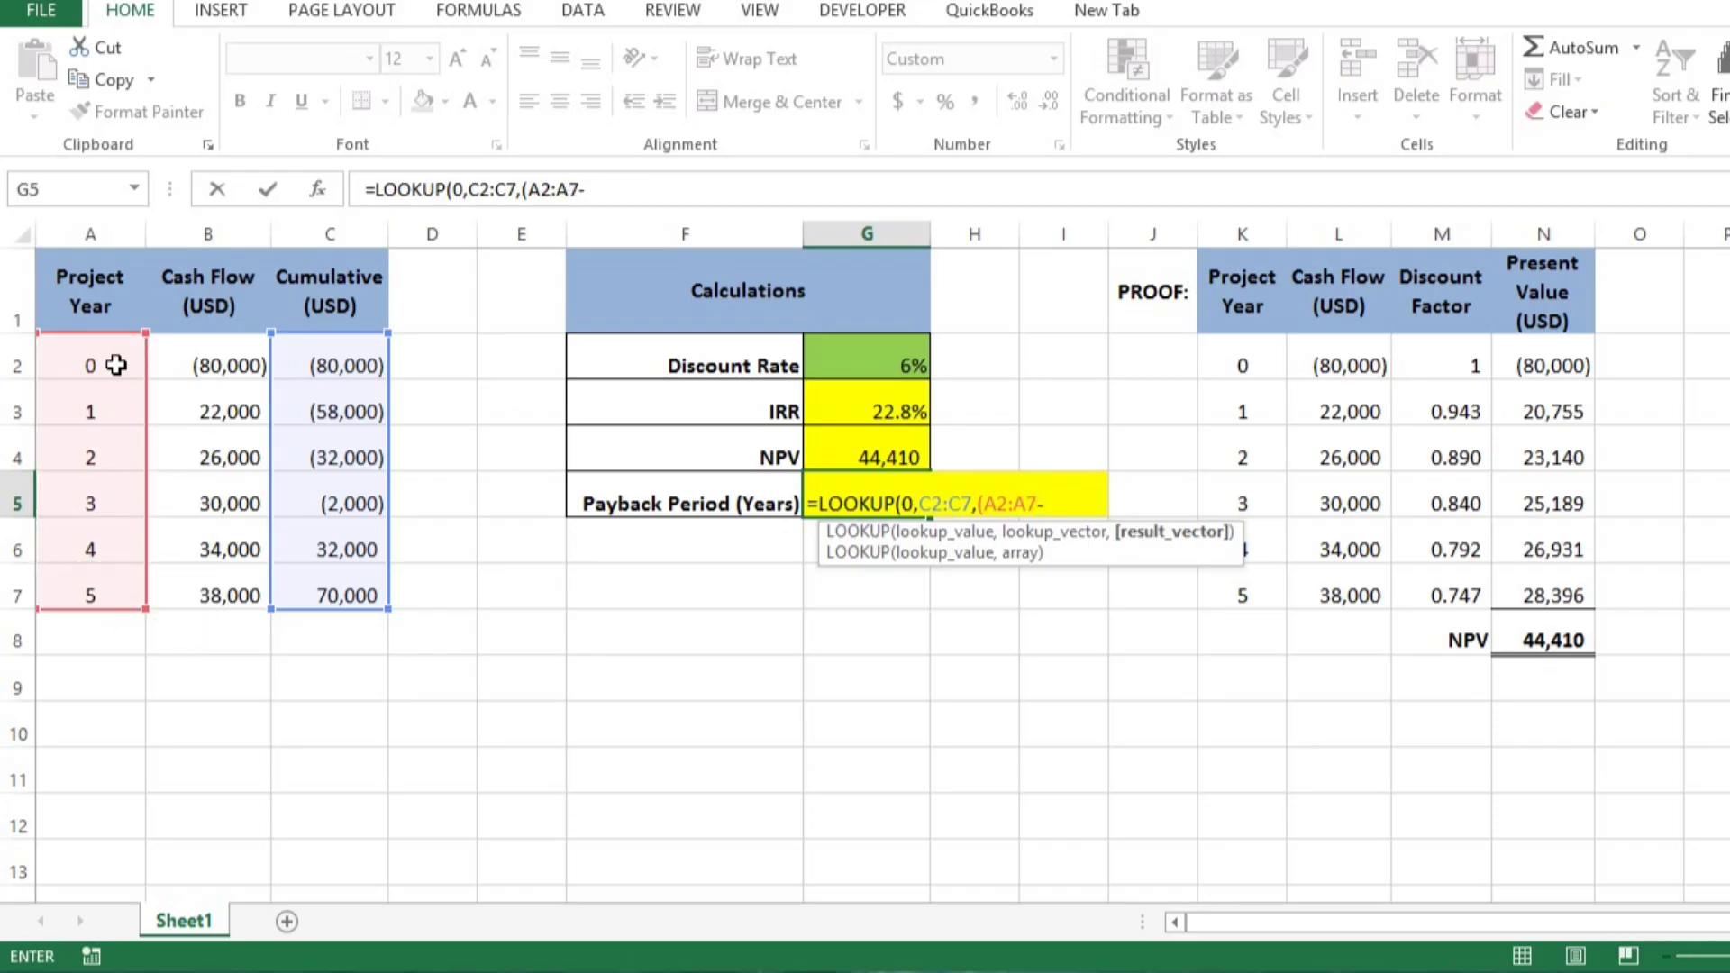
type("(")
left_click(334, 362)
key("shift+Down")
key("shift+Down")
key("shift+Down")
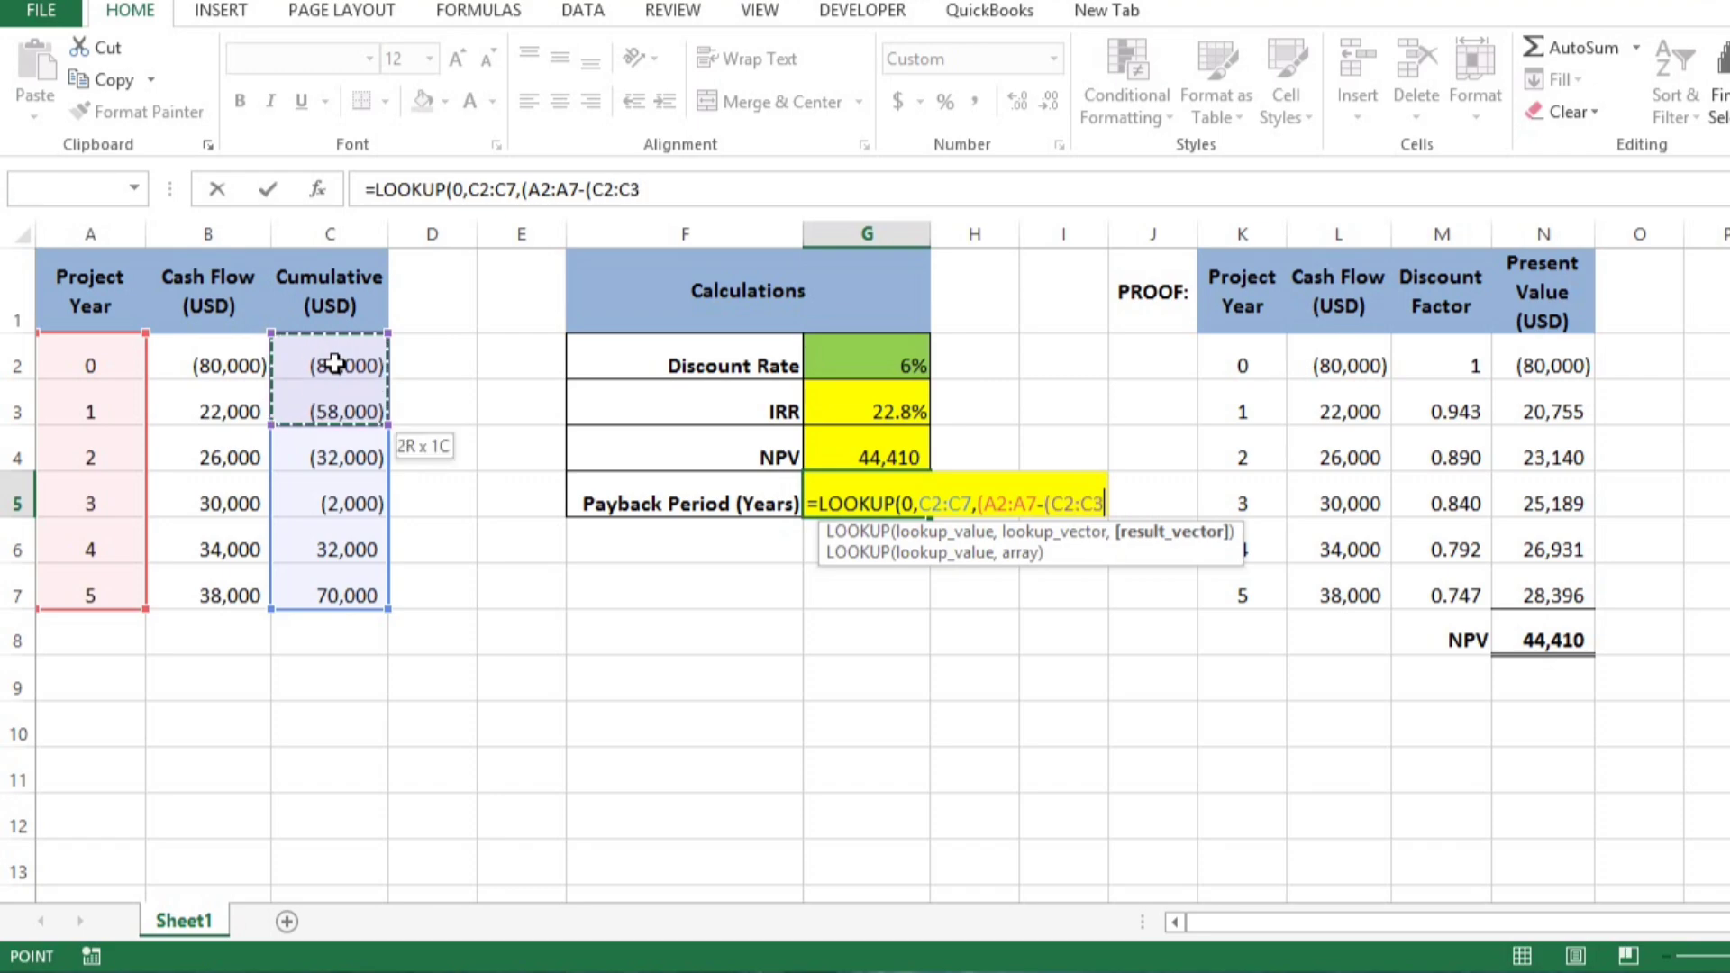
key("shift+Down")
key("shift+Down")
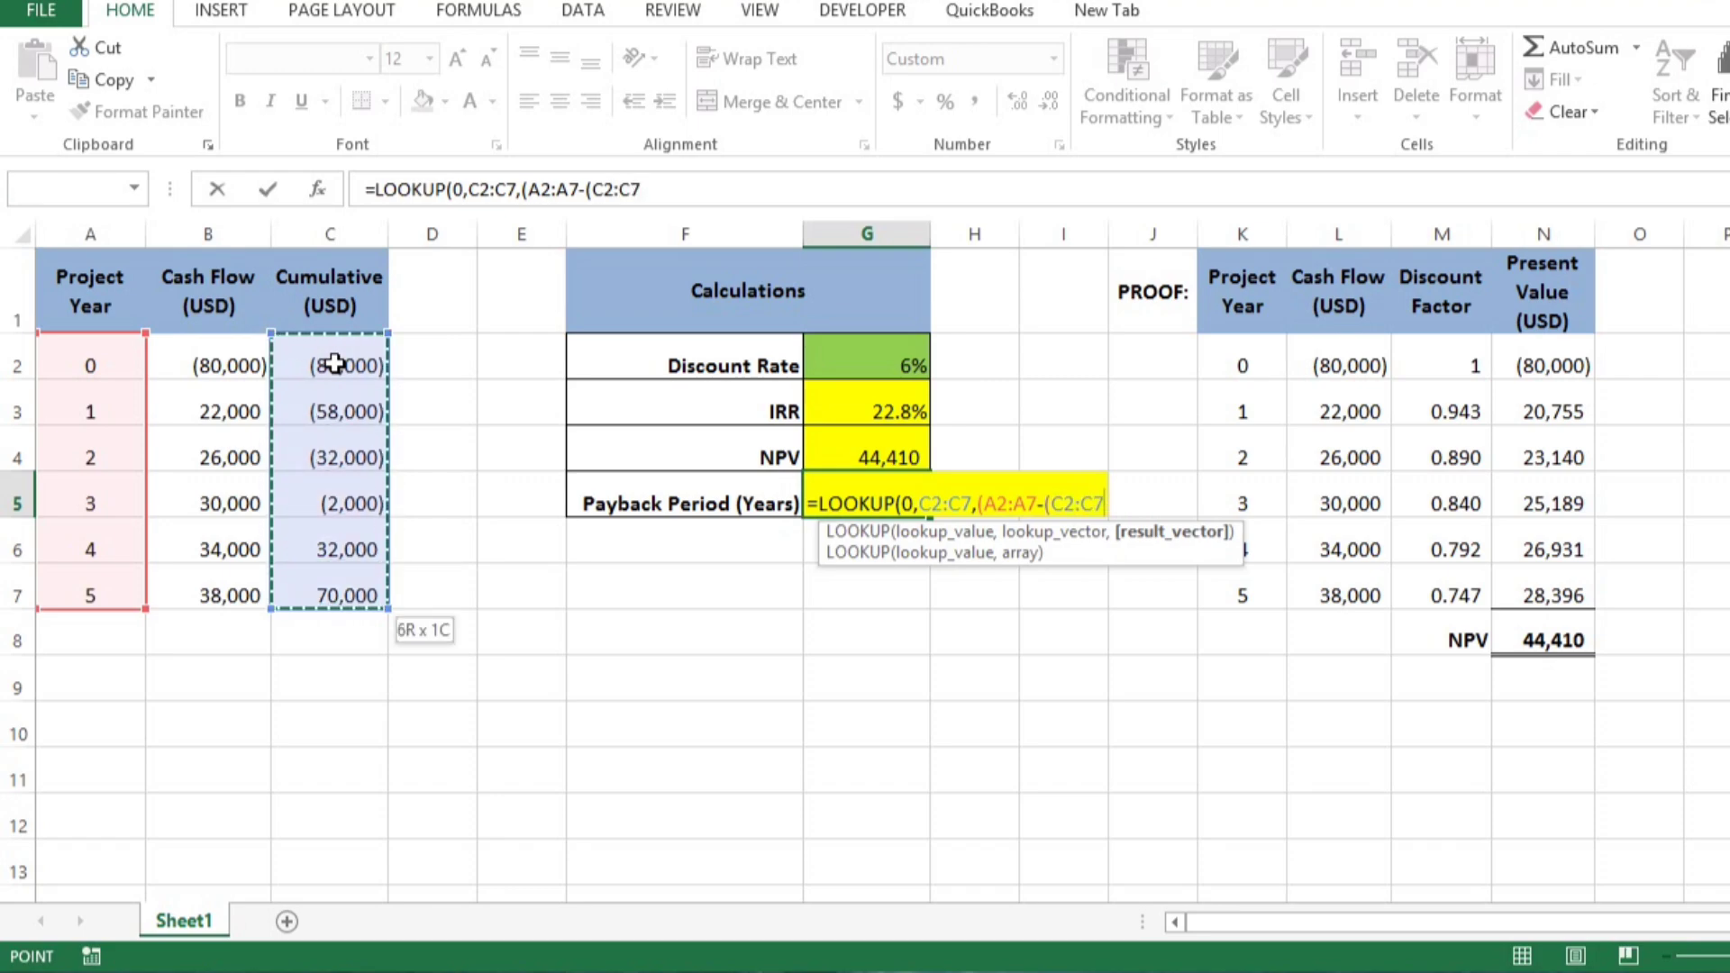
Divide the cumulative range by the cash flows B3:B7 and complete the payback formula as =LOOKUP(0,C2:C7,(A2:A7-(C2:C7/B3:B7))).
type("/")
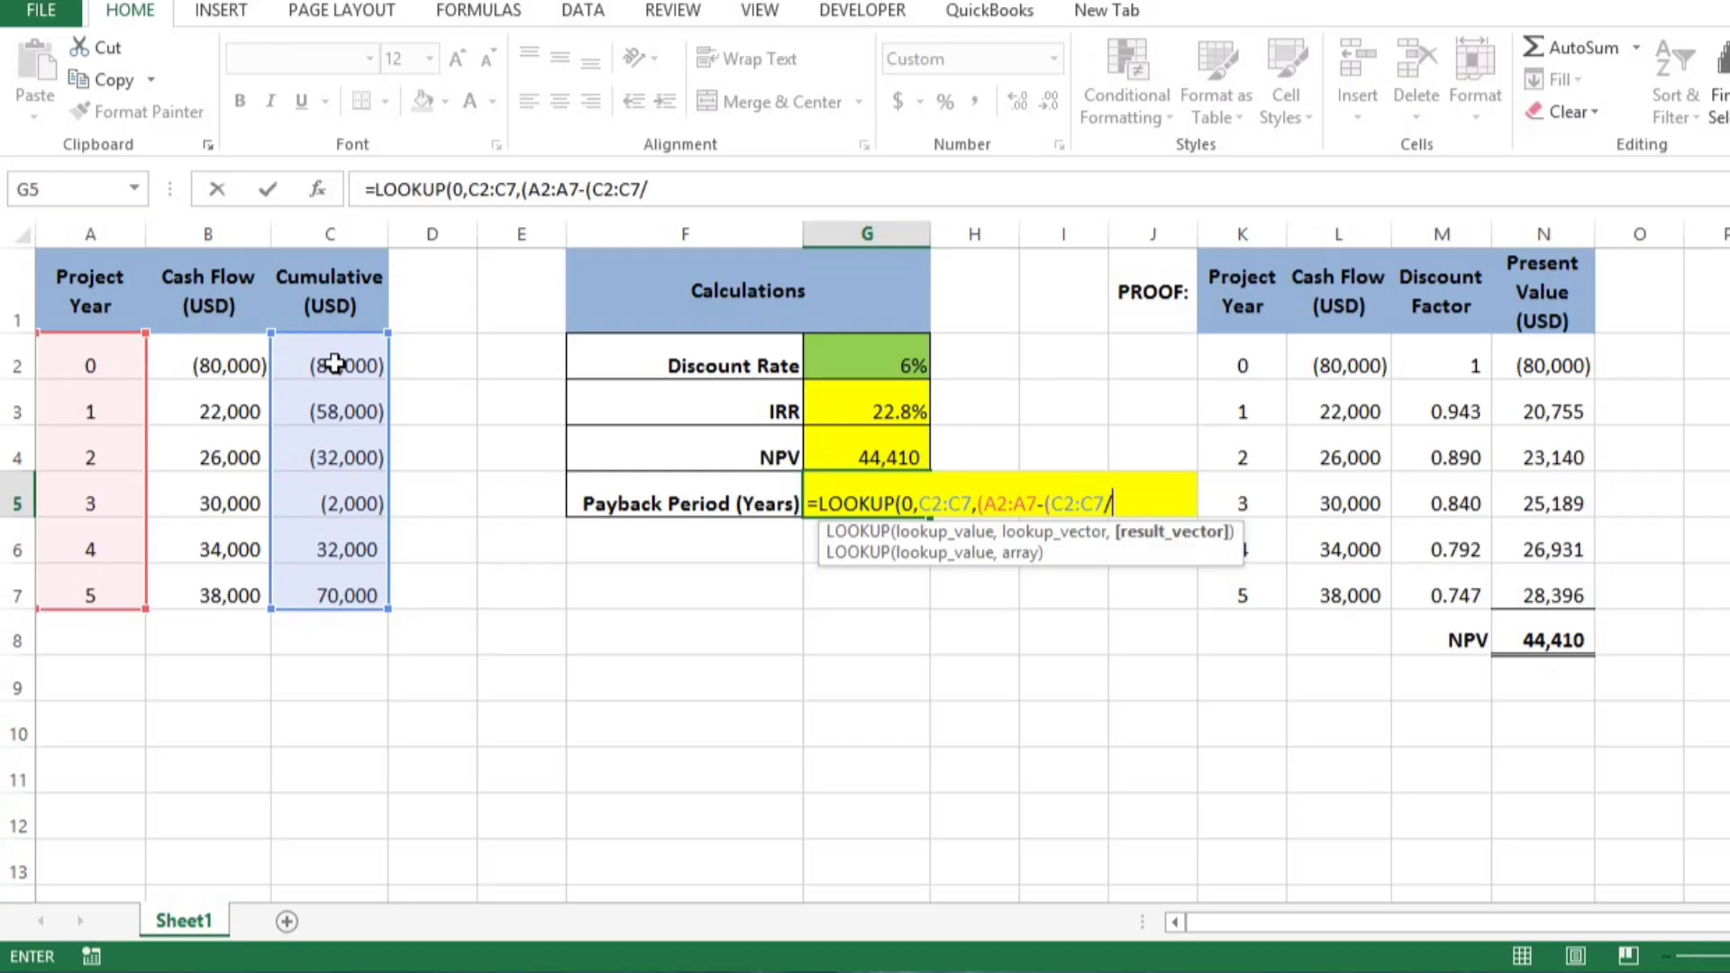
left_click(232, 409)
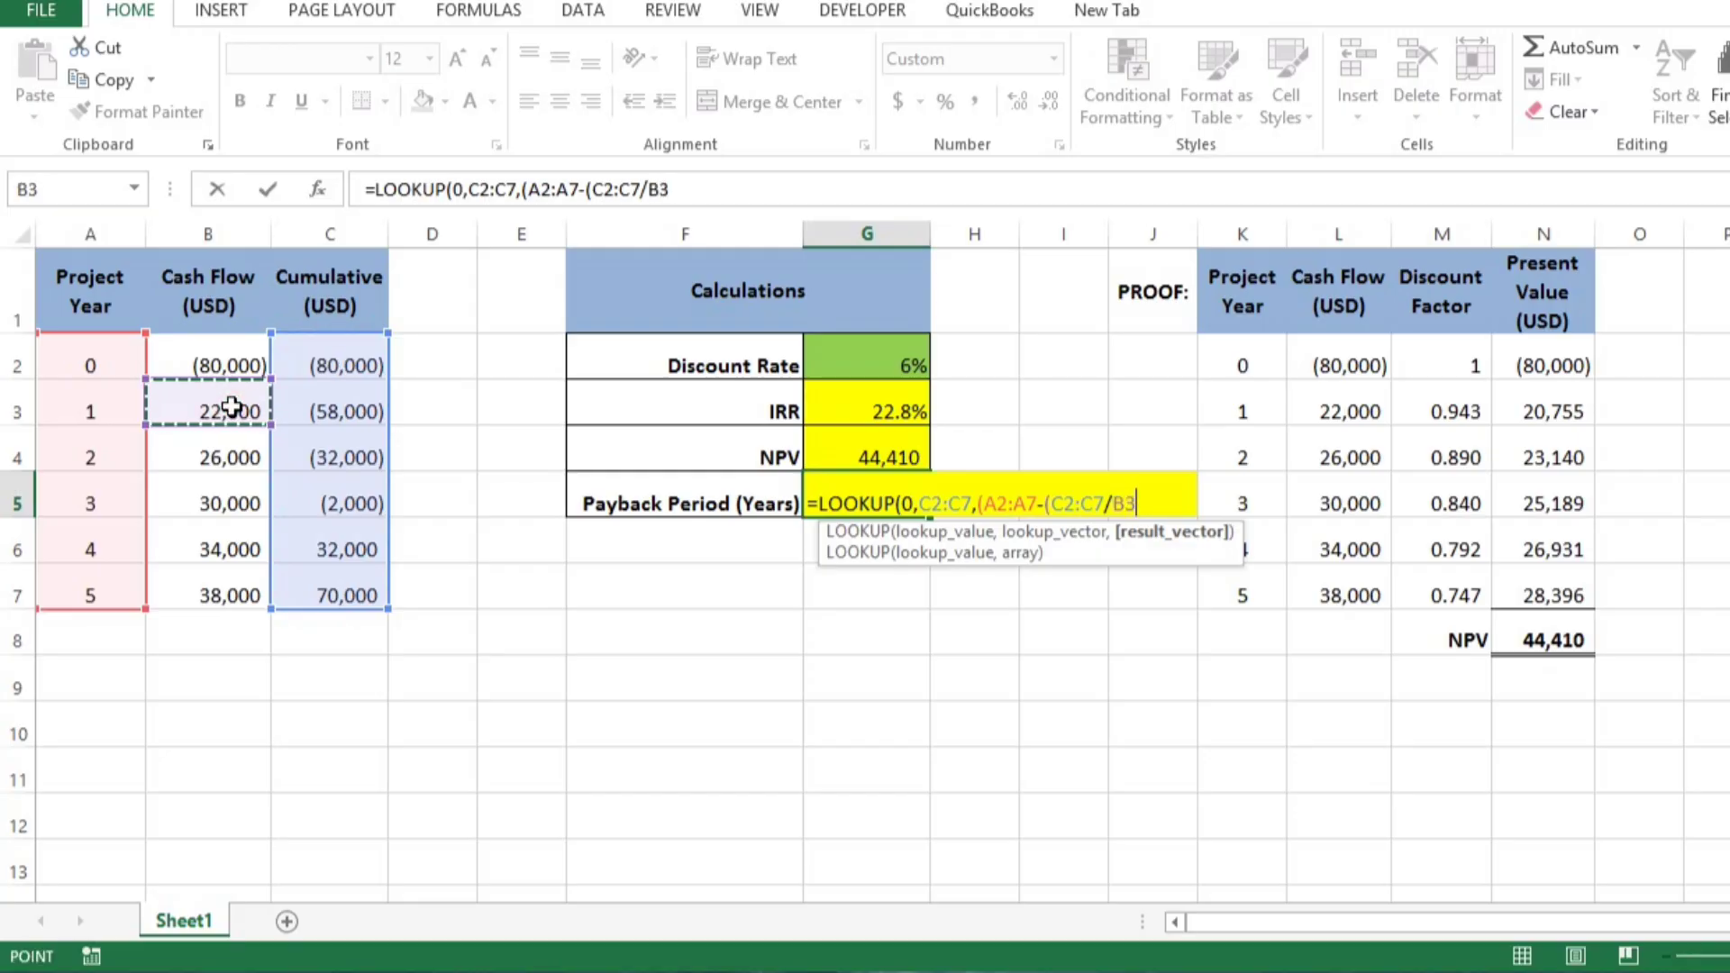
key("shift+Down")
key("shift+Down")
key("shift+Down")
key("shift+Down")
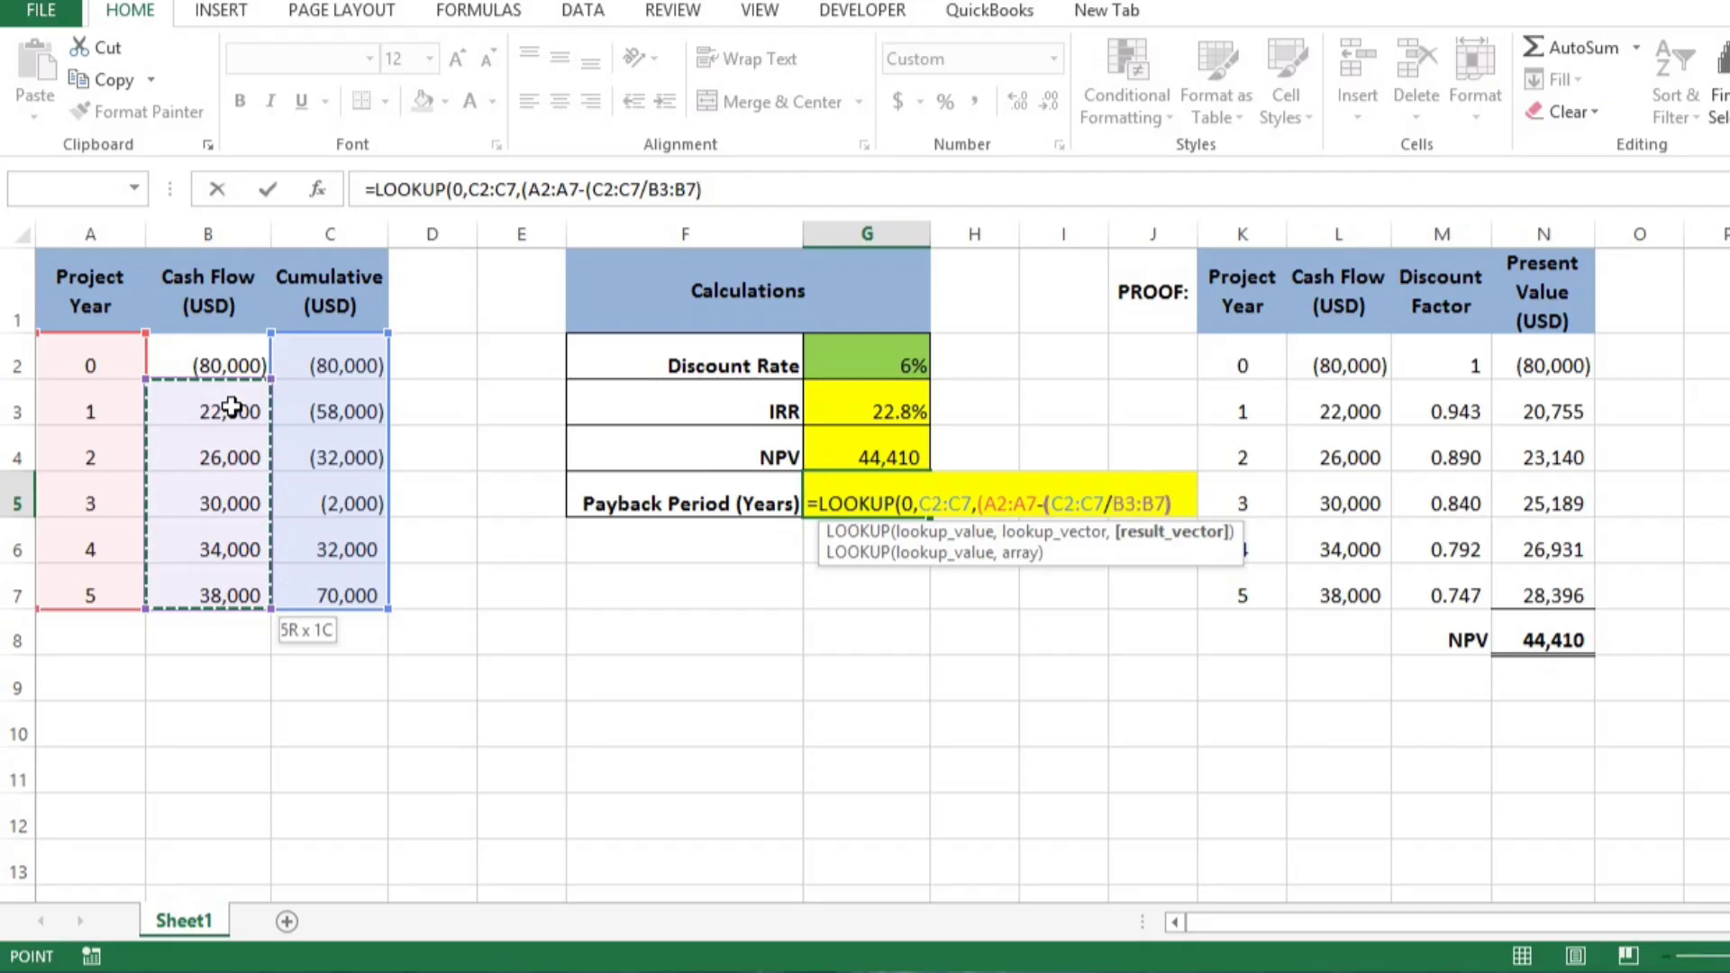
type("))")
key("Return")
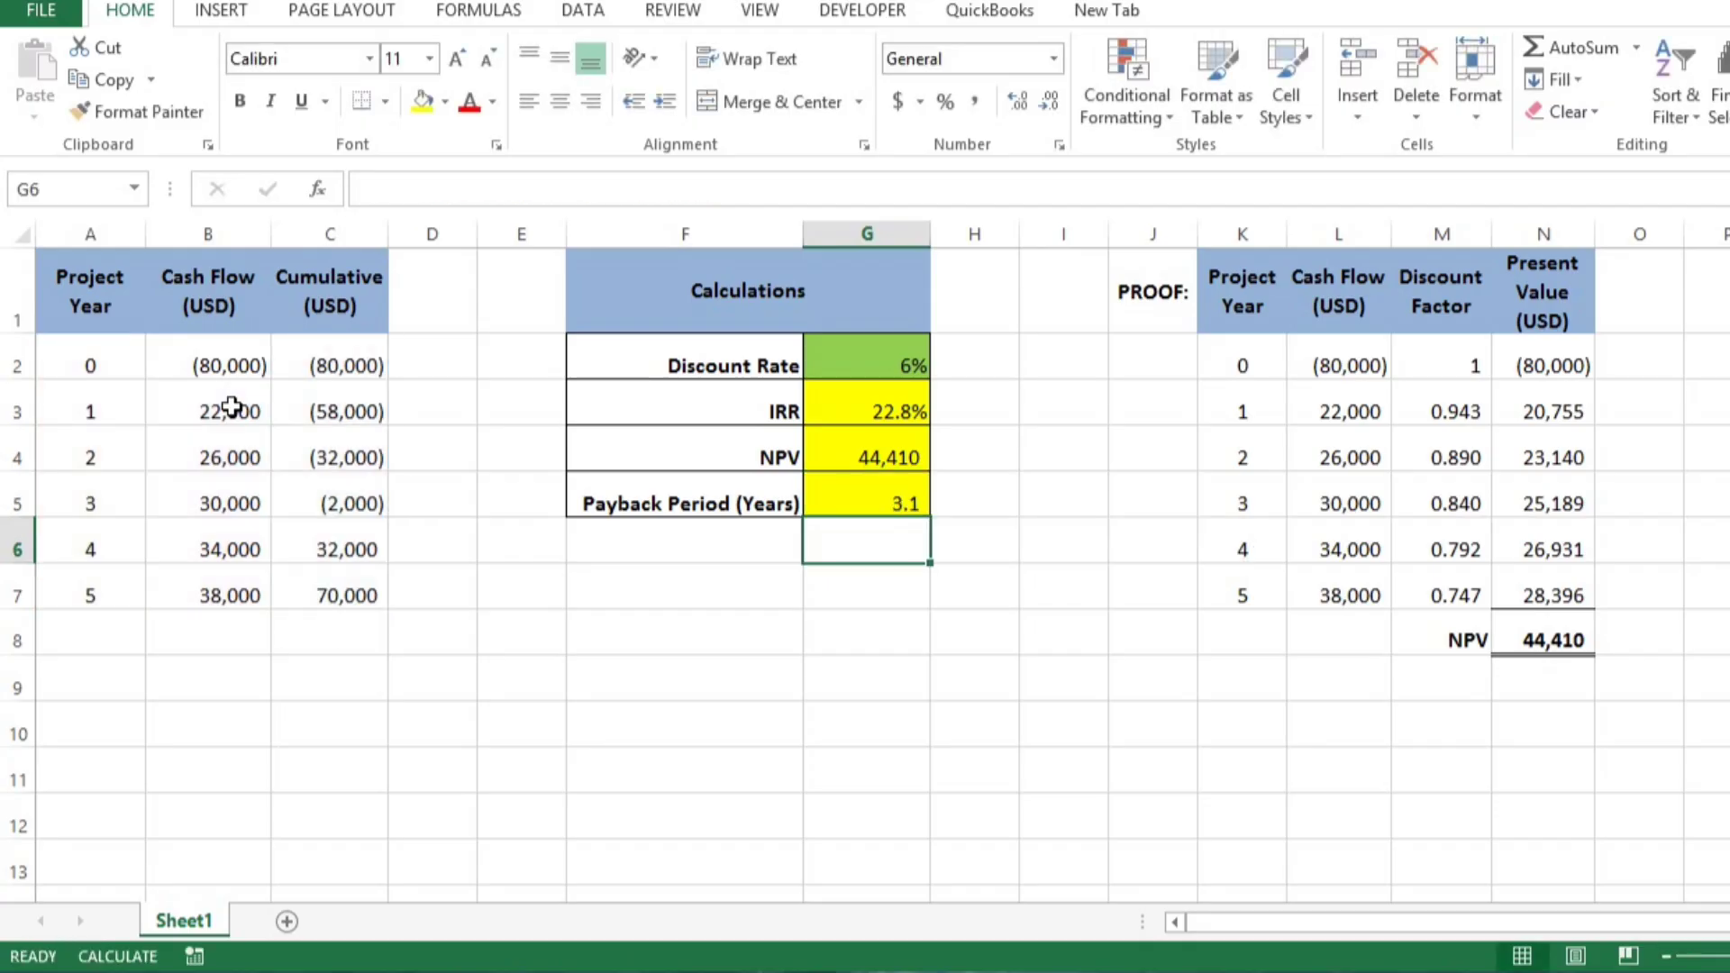
Review the arguments and referenced ranges of the payback period formula in G5, leaving the formula as it is.
key("Up")
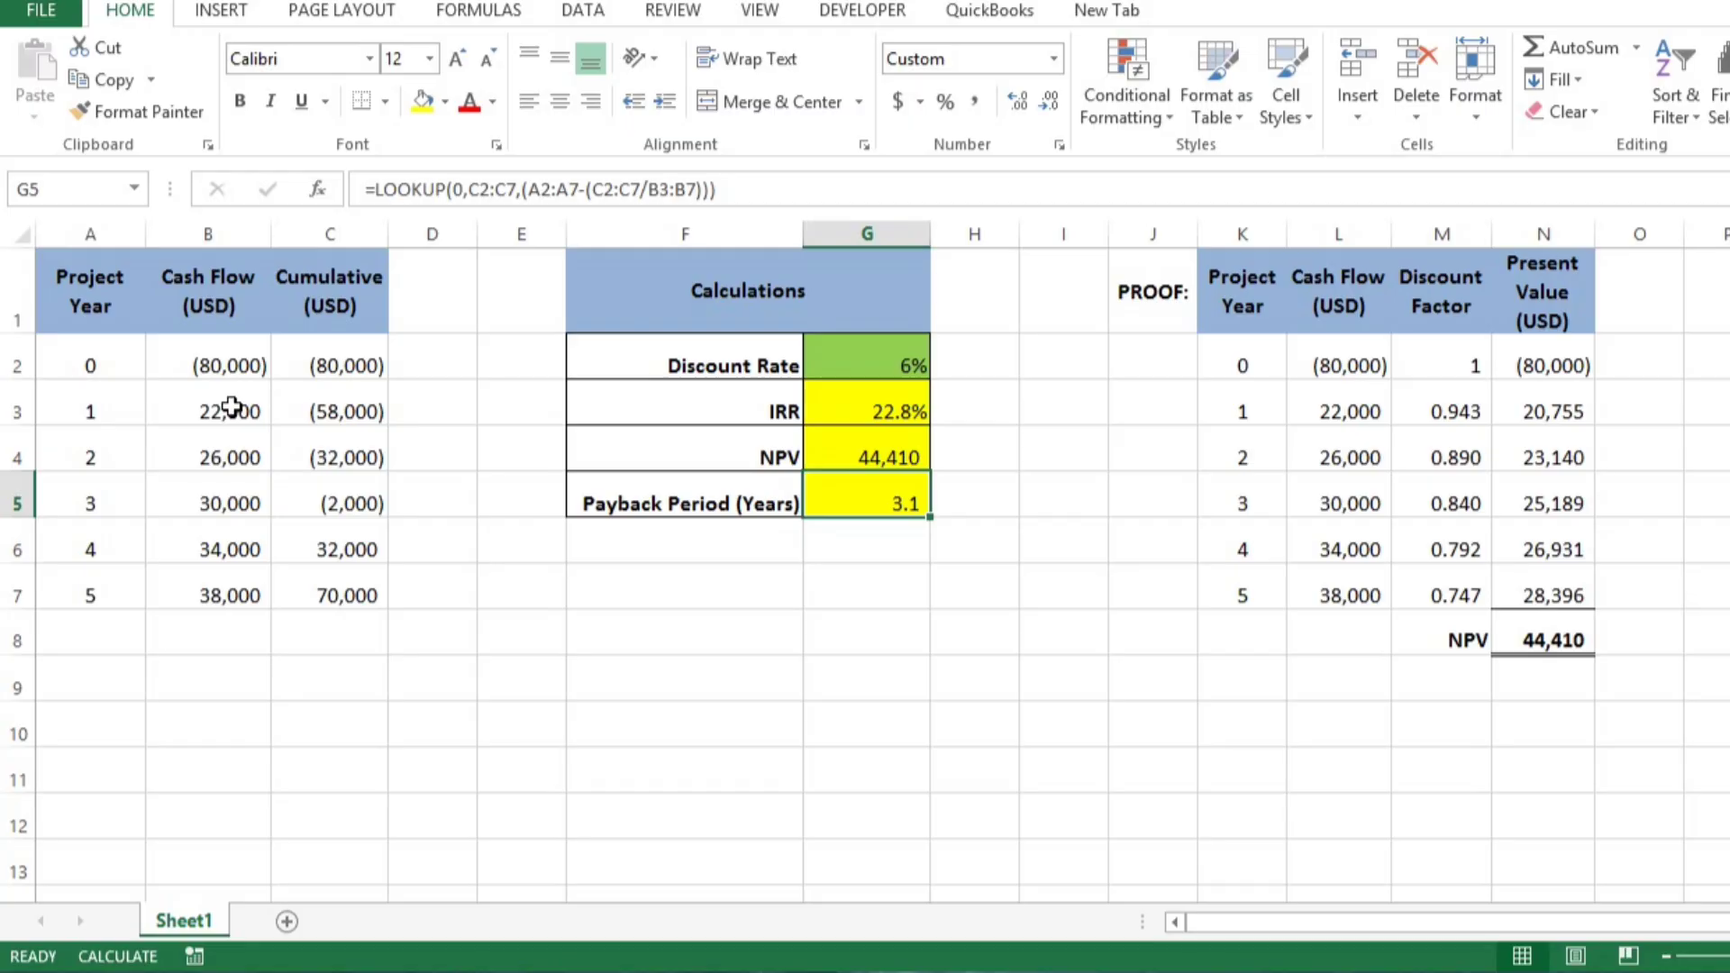
key("F2")
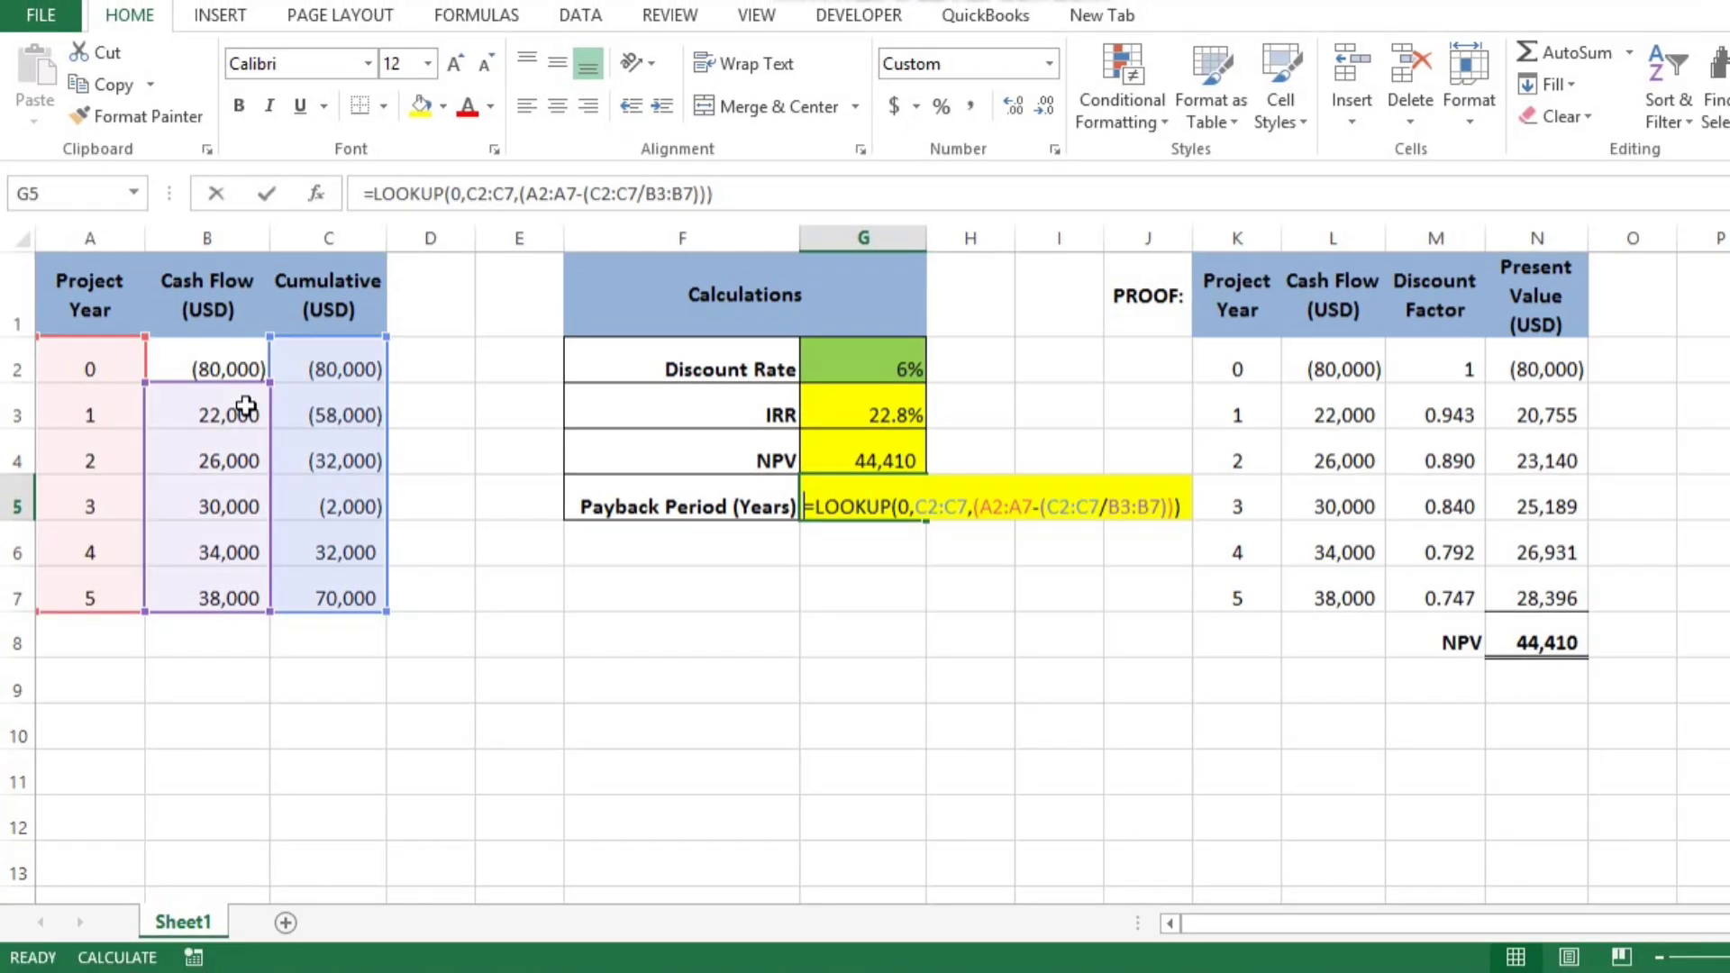
key("Left")
key("Left")
key("Left")
key("Left")
key("Left")
key("Left")
key("Left")
key("Left")
key("Left")
key("Left")
key("Left")
key("Left")
key("Left")
key("Left")
key("Left")
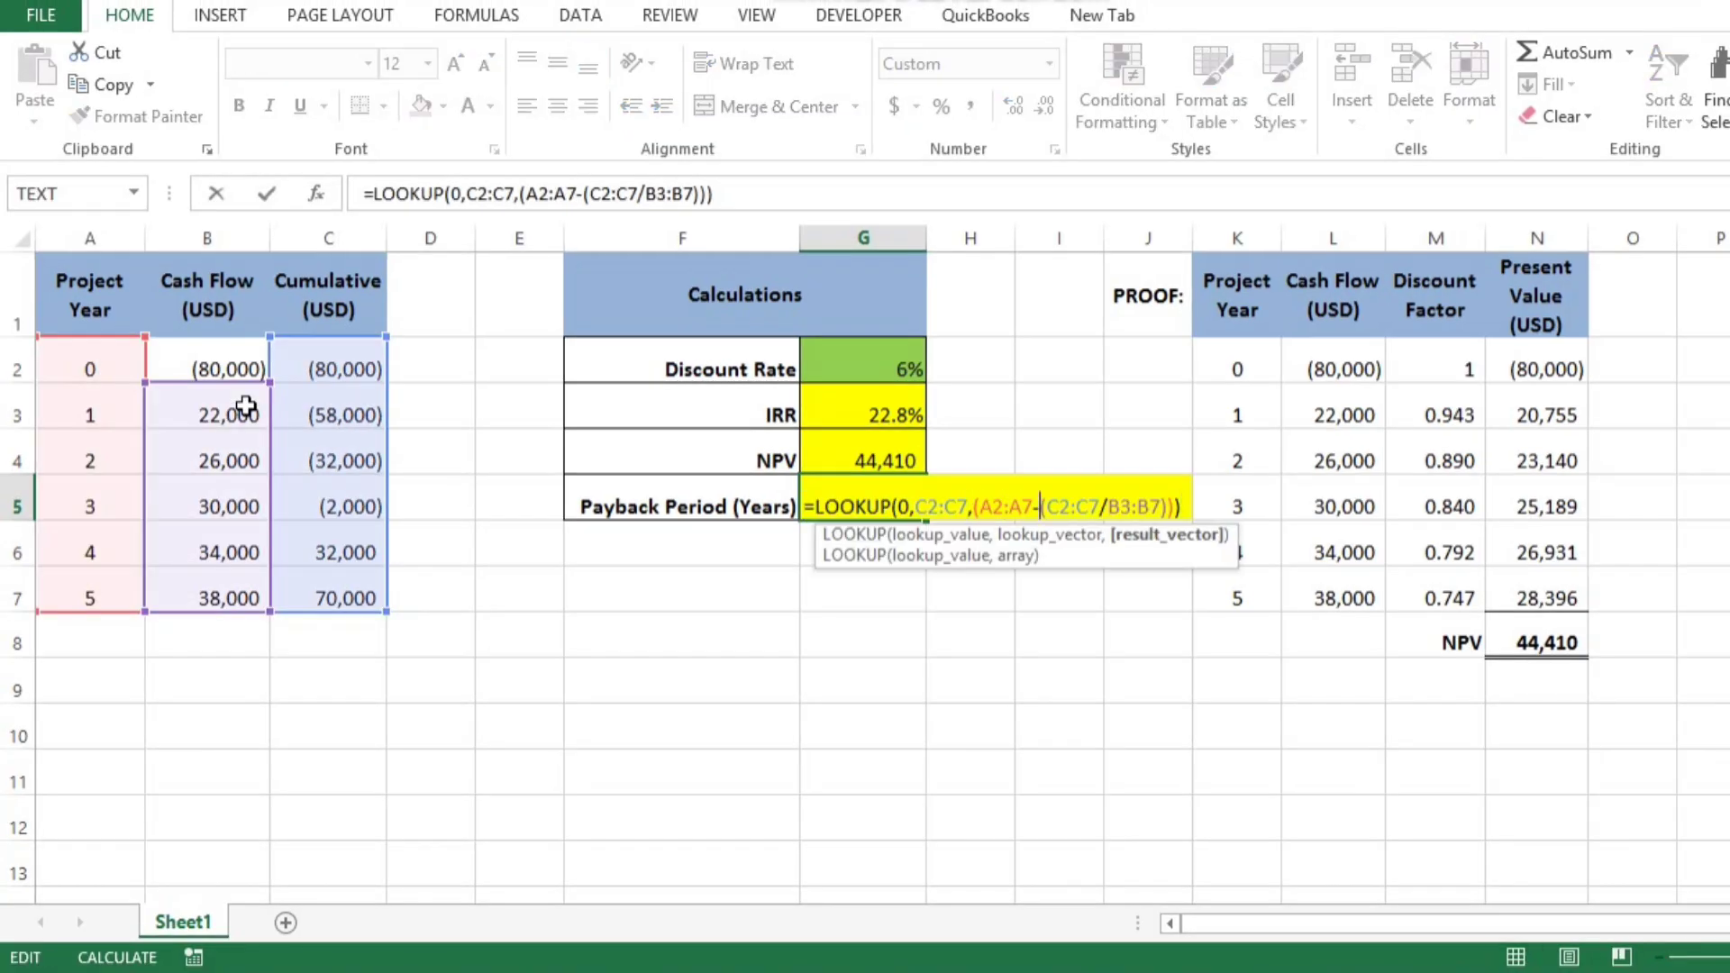
key("Right")
key("Right")
key("Right")
key("Right")
key("Right")
key("Right")
key("Right")
key("Return")
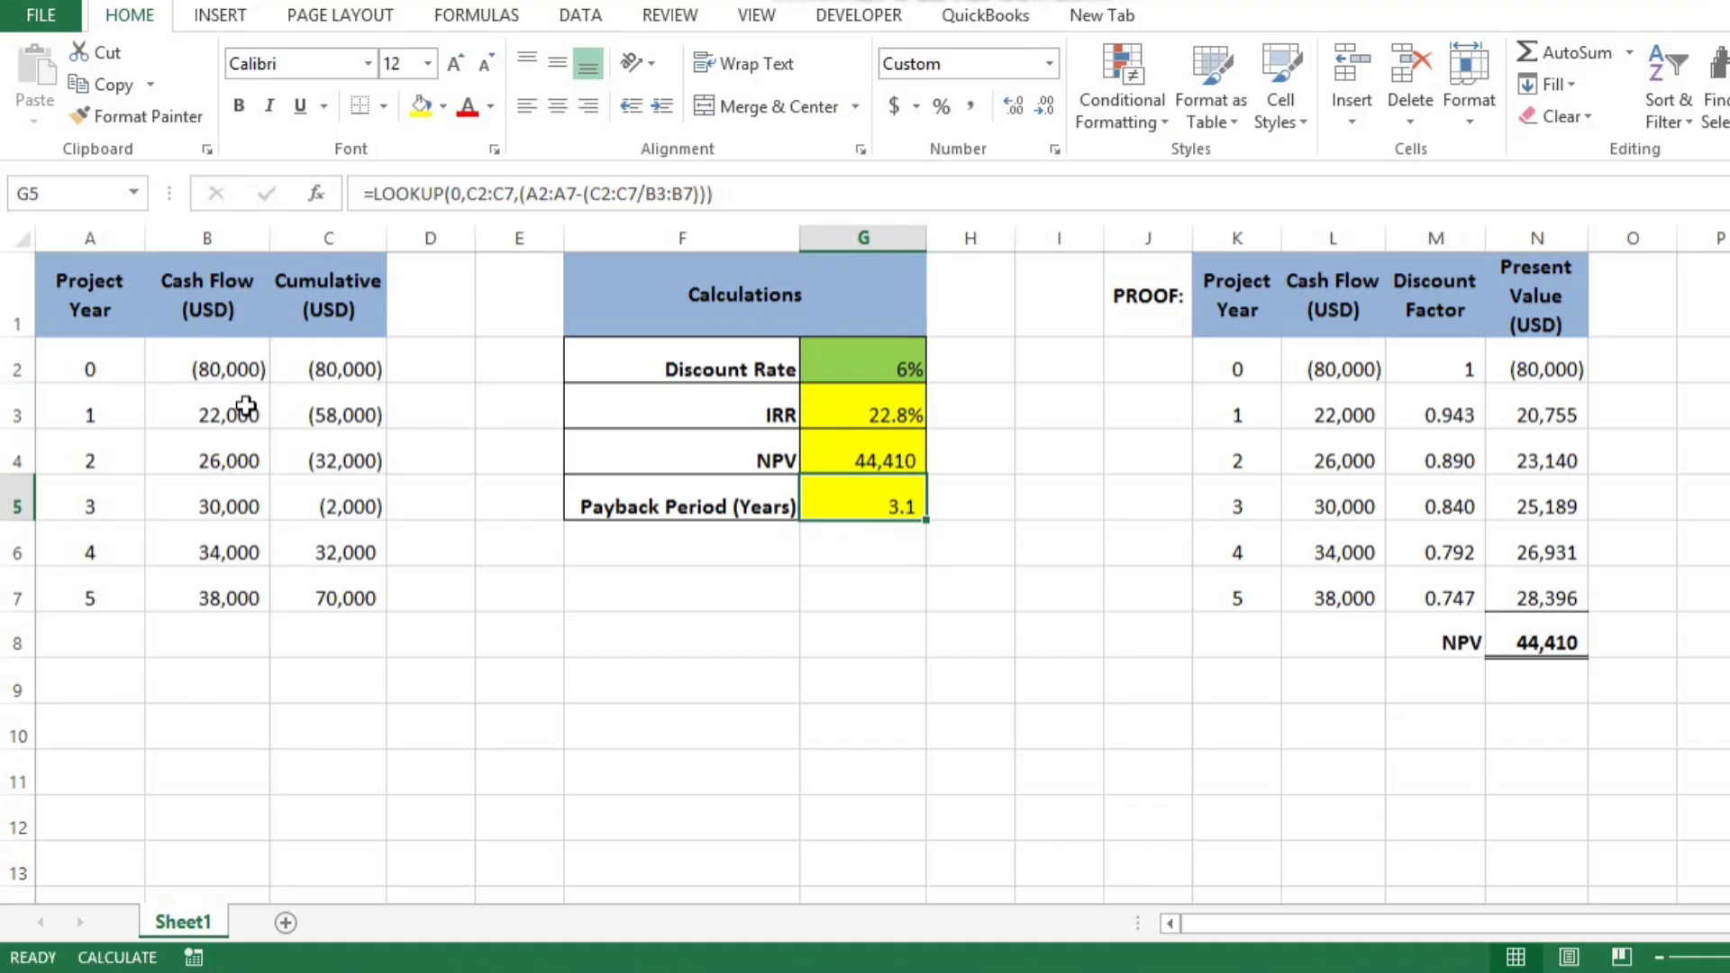